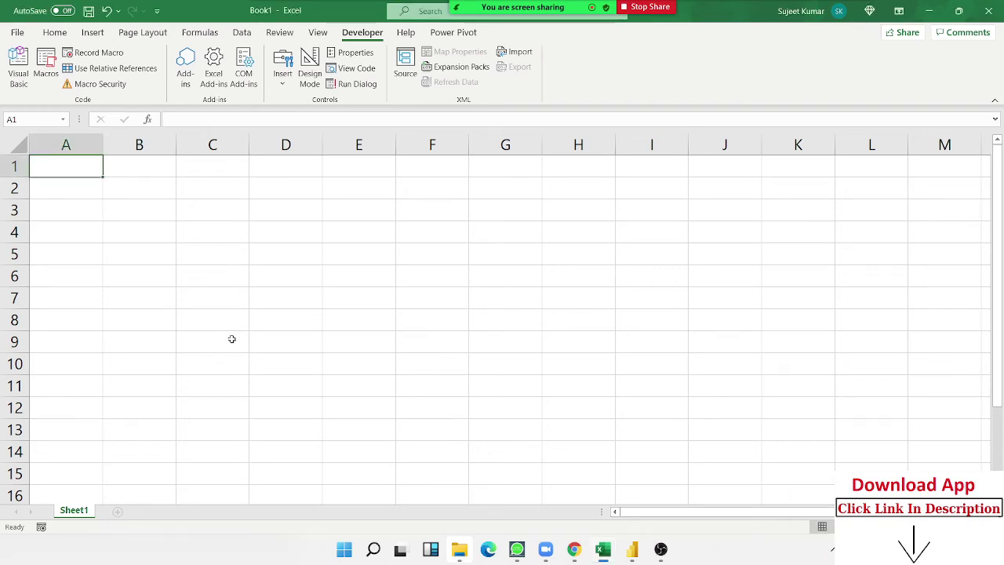
Enter the letter A in cell B2
scroll(219, 290, "up", 1, "ctrl")
scroll(219, 289, "up", 1, "ctrl")
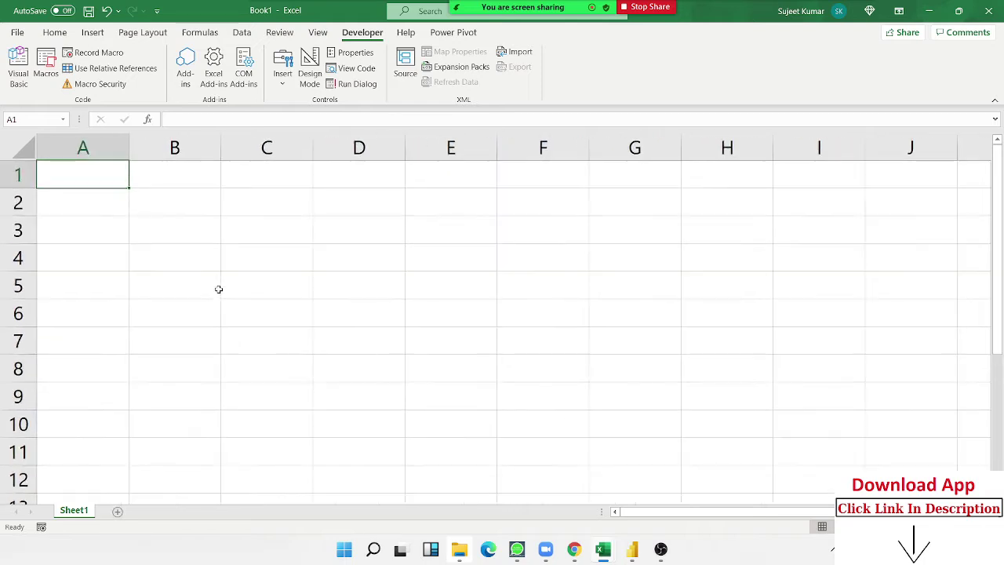
left_click(212, 205)
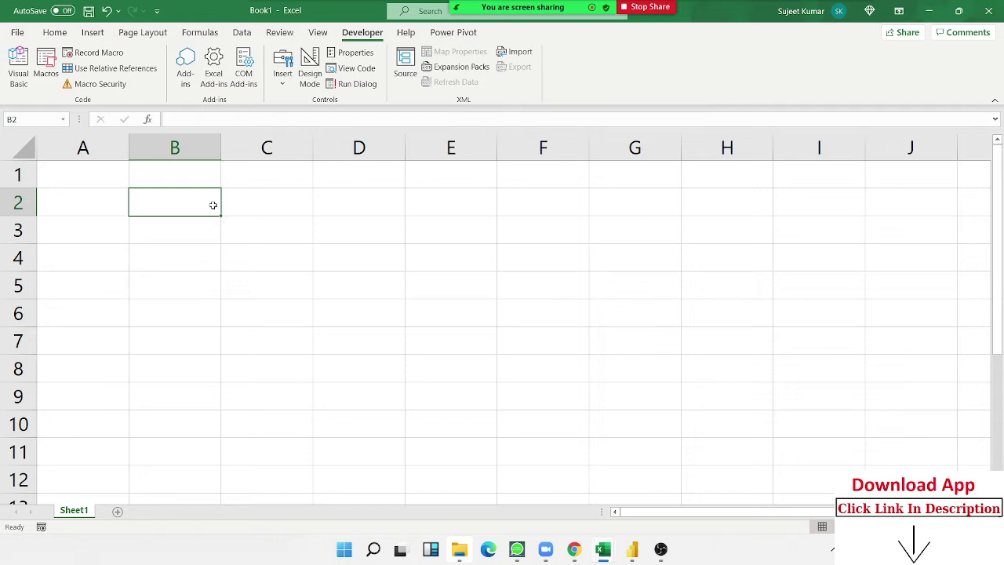
type("A")
key("Tab")
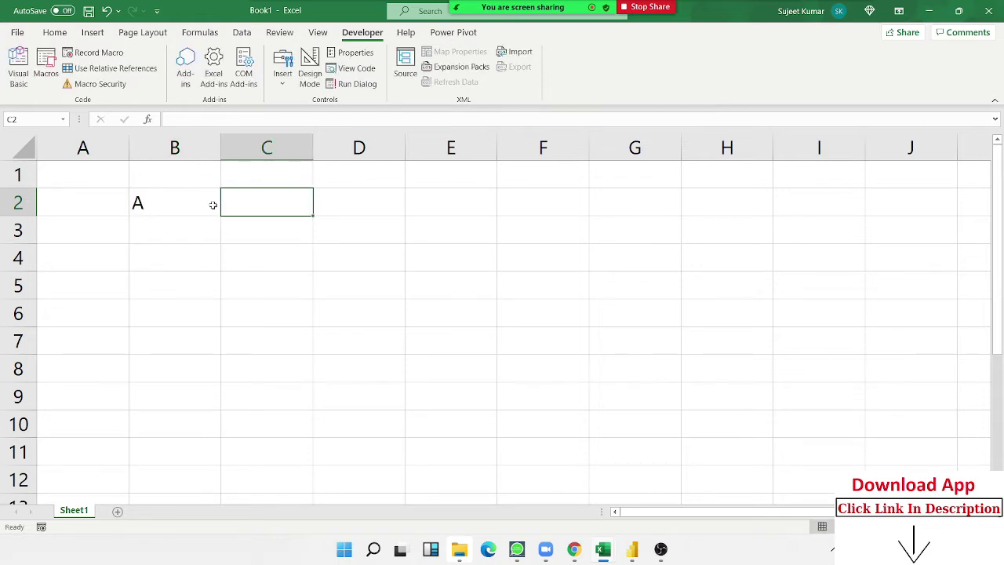
Enter =CODE(B2) in C2, which returns the character code 65
type("=code")
key("Tab")
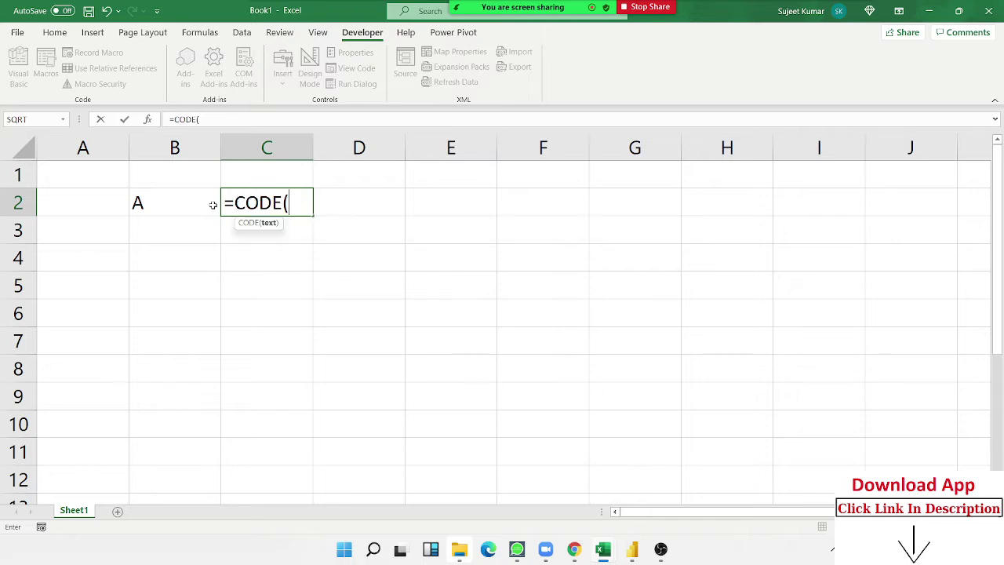
left_click(213, 204)
key("Return")
key("Up")
key("Right")
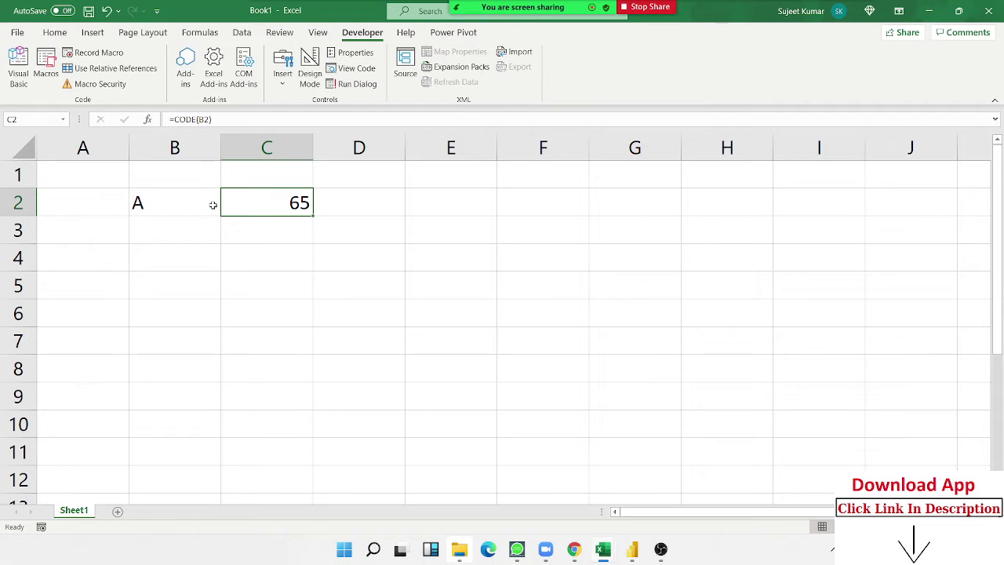
key("Right")
Enter =CHAR(C2) in D2 to turn code 65 back into the letter A
type("=c")
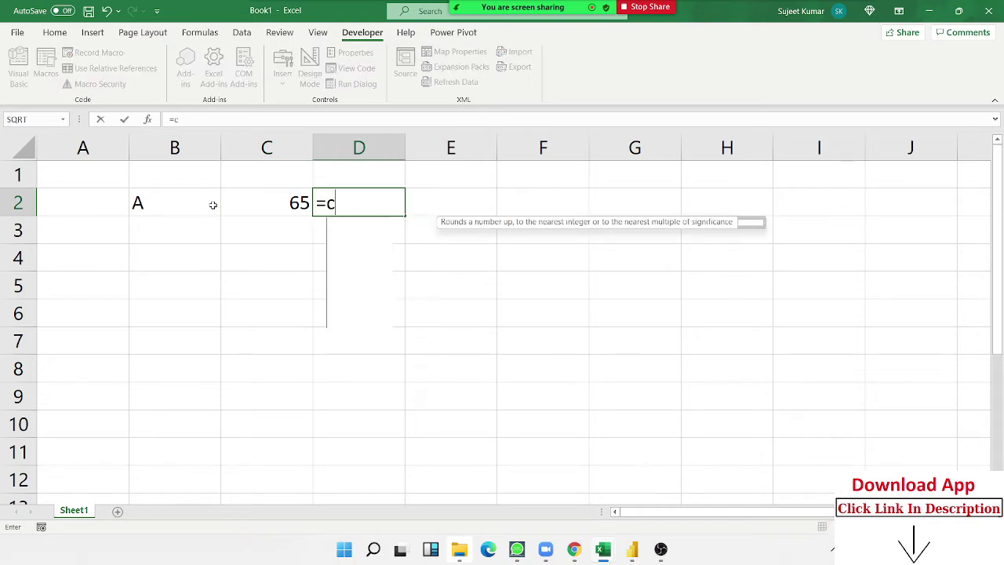
type("h")
key("Tab")
key("Left")
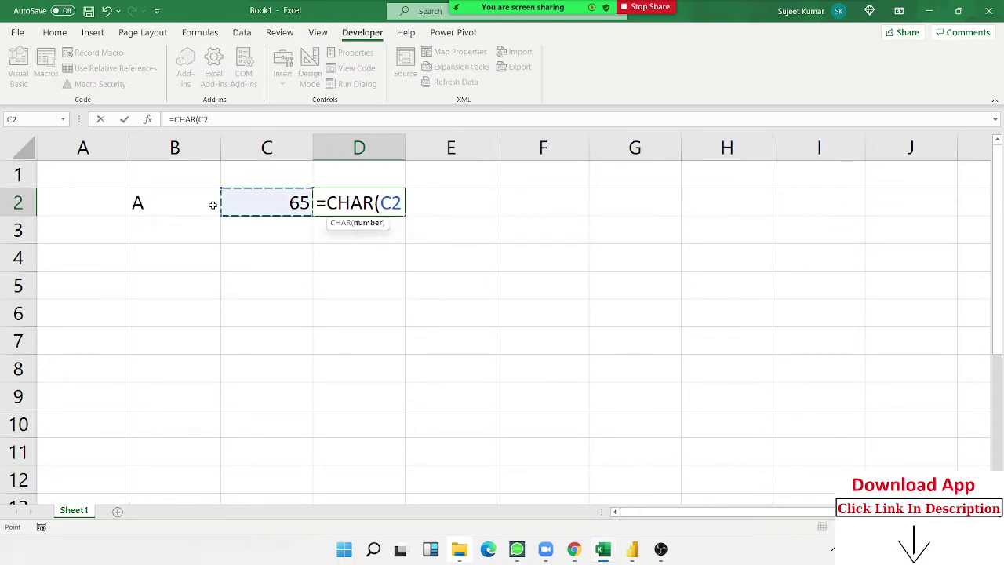
key("Return")
key("Up")
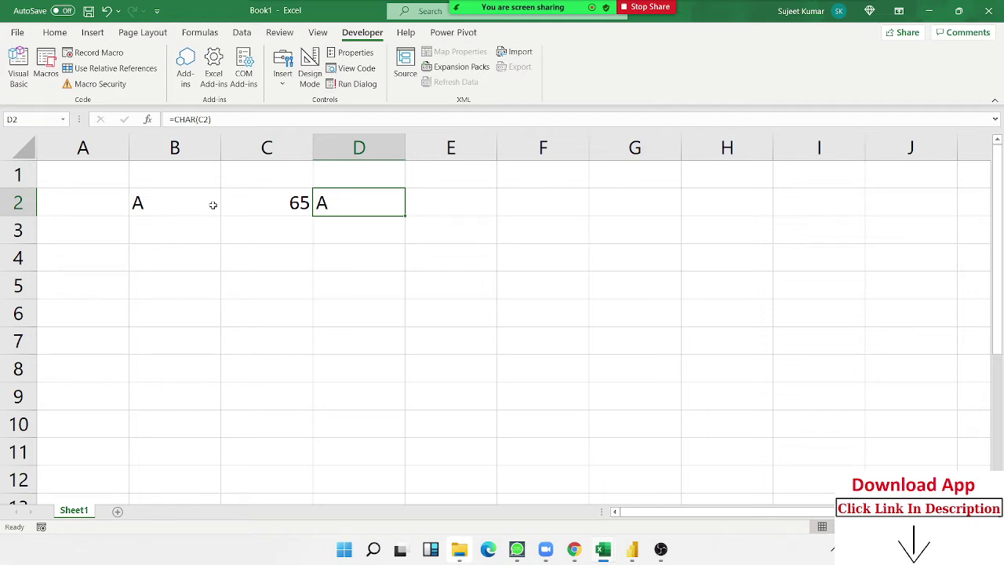
Inspect the CODE and CHAR formulas in C2 and D2 to show their cell references
key("Left")
key("F2")
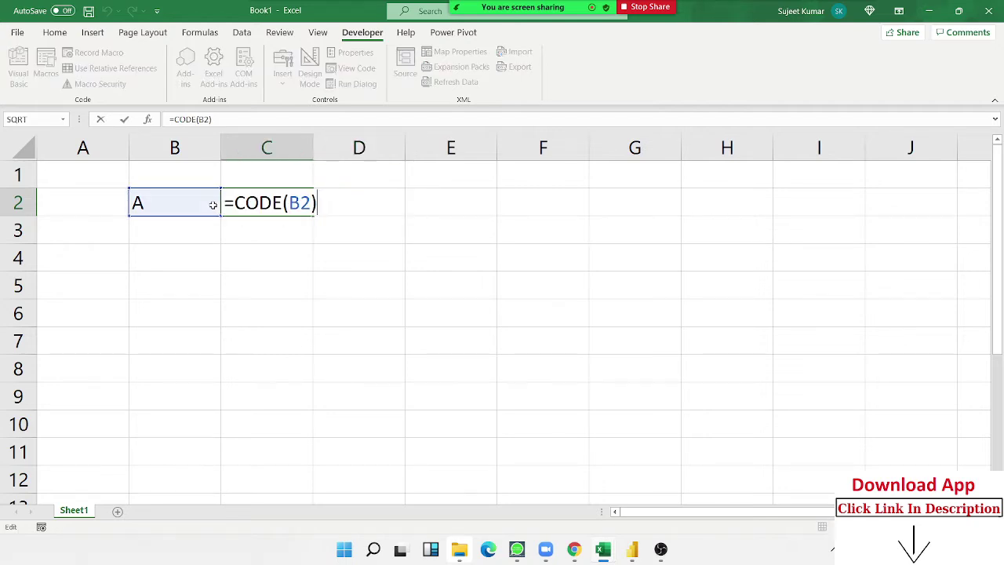
key("Escape")
key("Right")
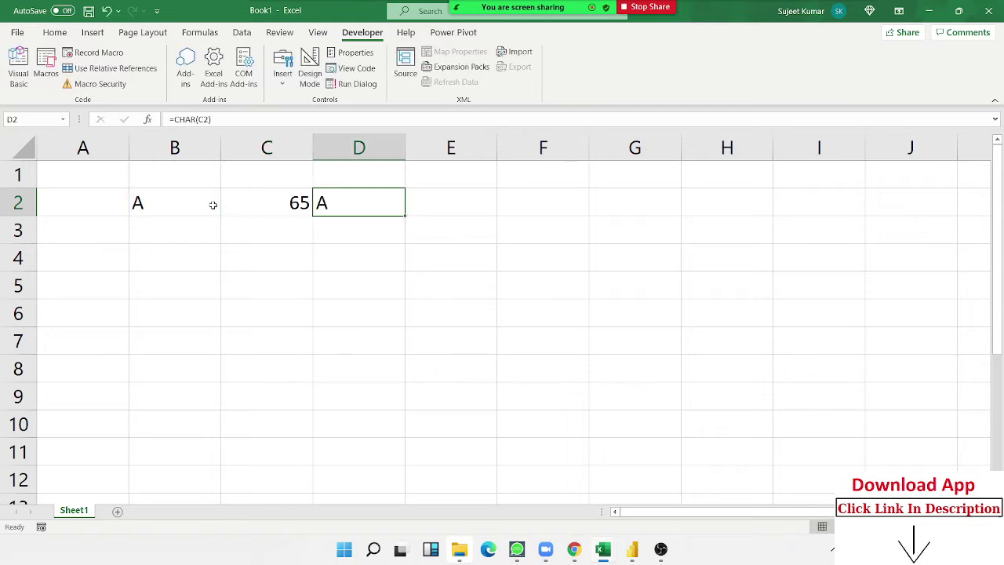
key("F2")
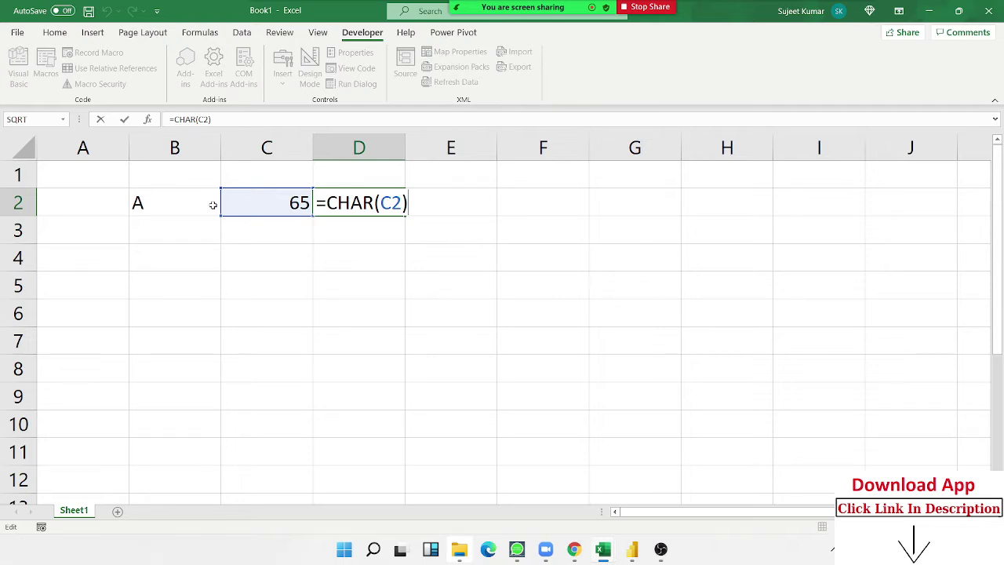
key("ctrl+Return")
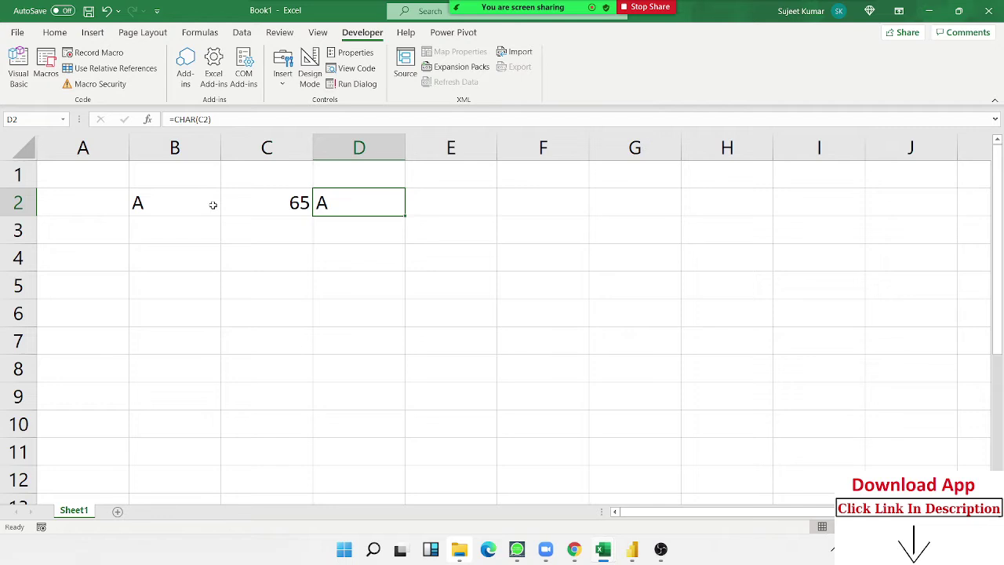
key("Down")
key("Left")
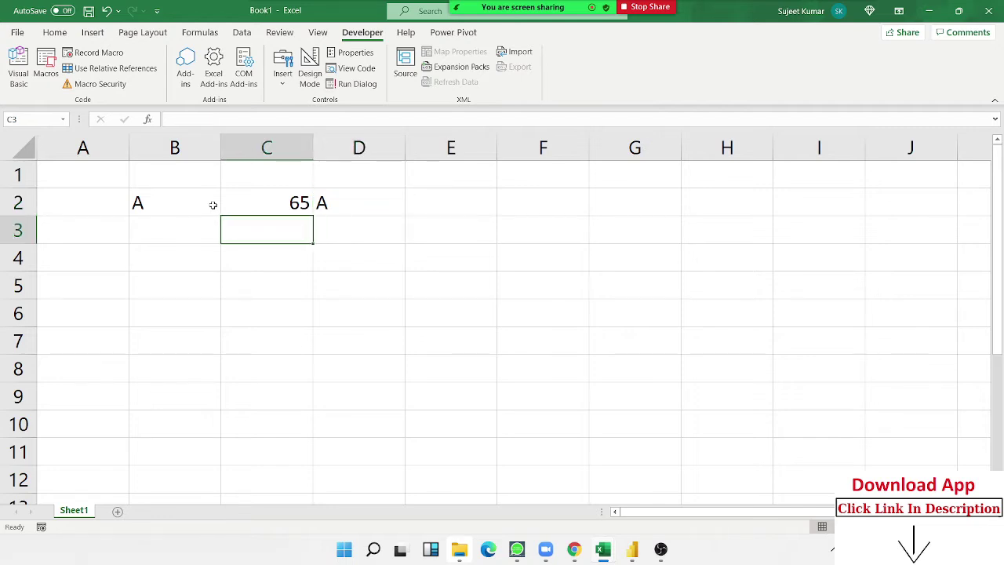
key("Down")
key("Left")
Enter a sample full name with extra spaces between first and last name in B4
key("Down")
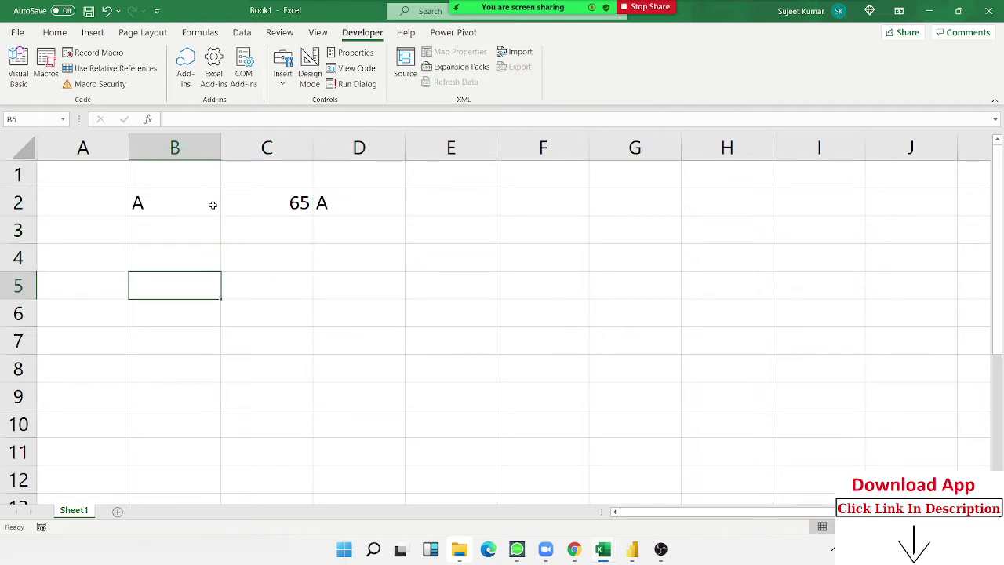
key("Up")
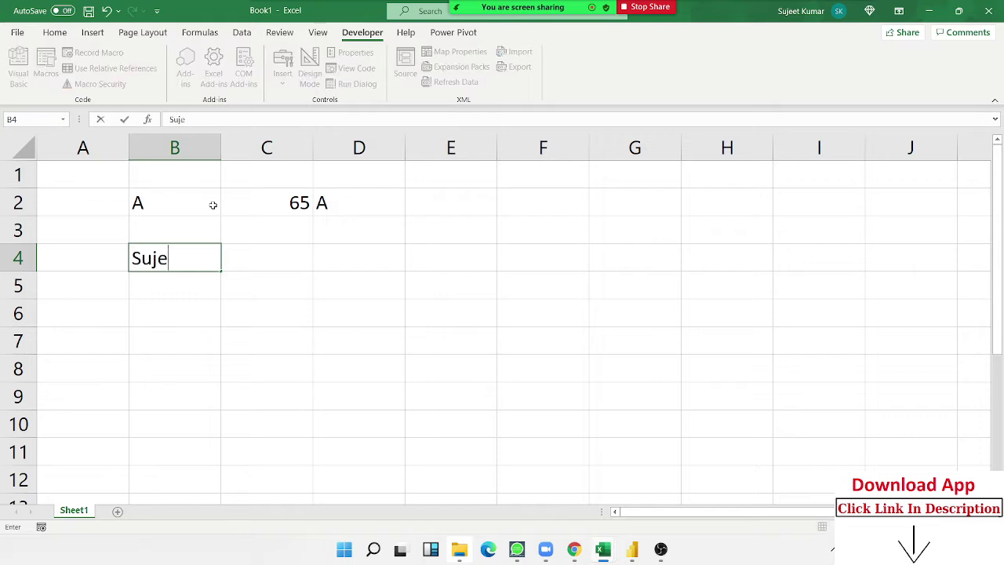
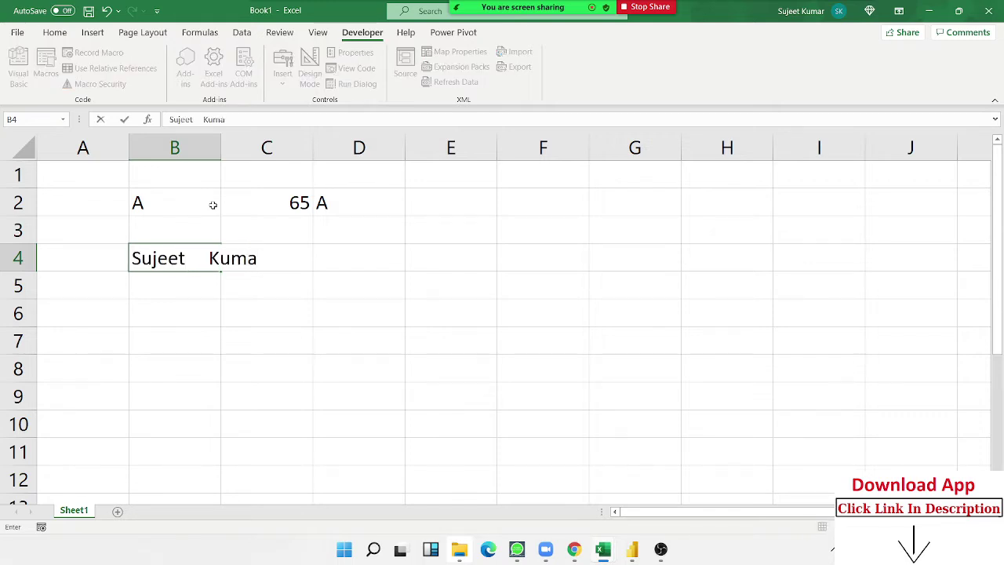
key("Return")
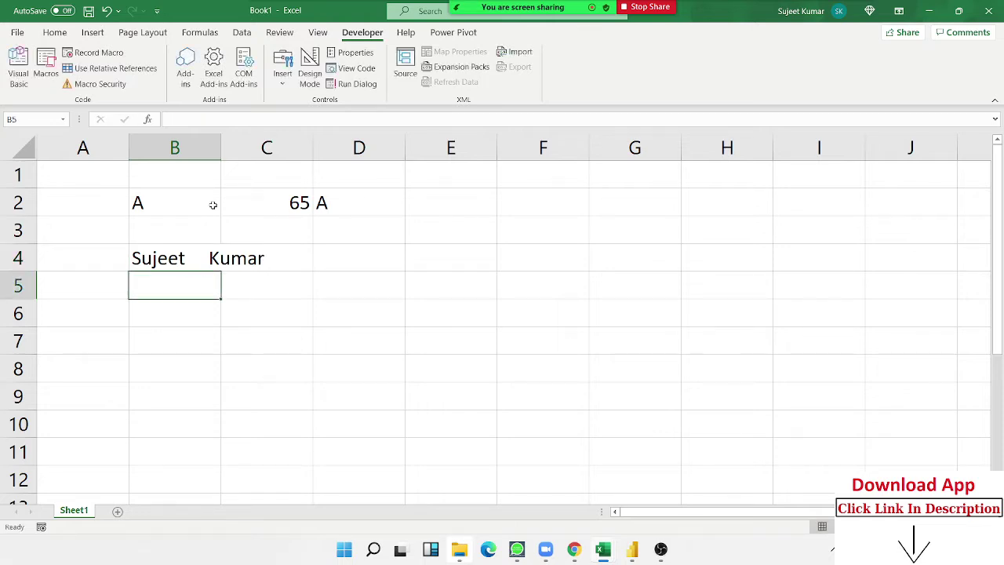
Add sample names with leading and trailing spaces in B5 and B6, and AutoFit column B
type("O")
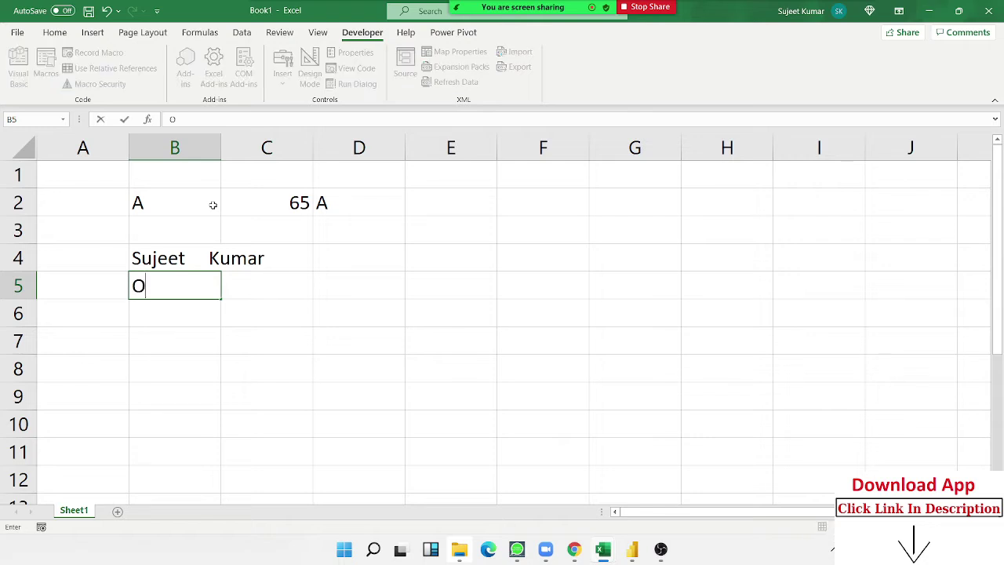
type("m")
key("BackSpace")
key("BackSpace")
type("Pu")
type("ja")
key("Return")
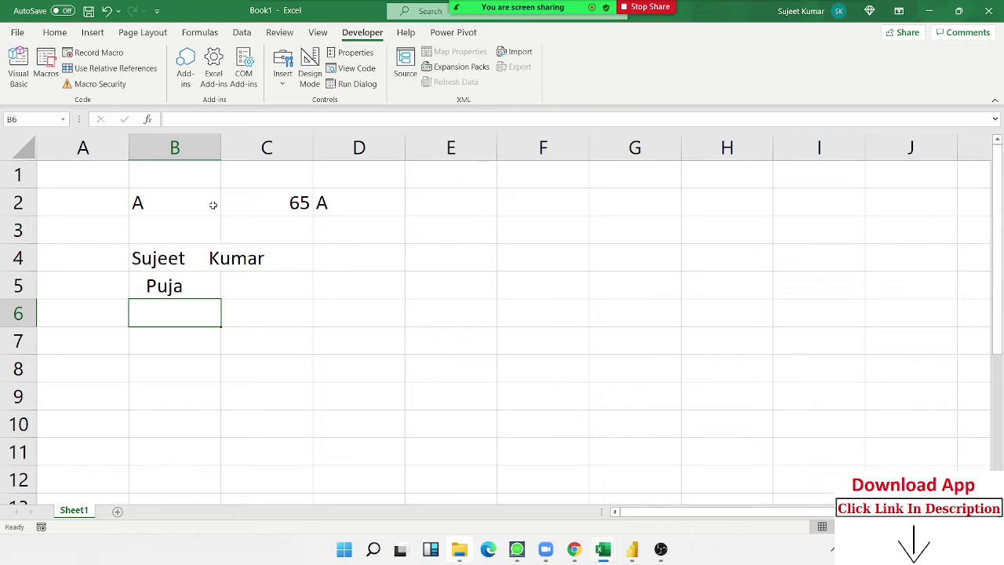
type("Puja")
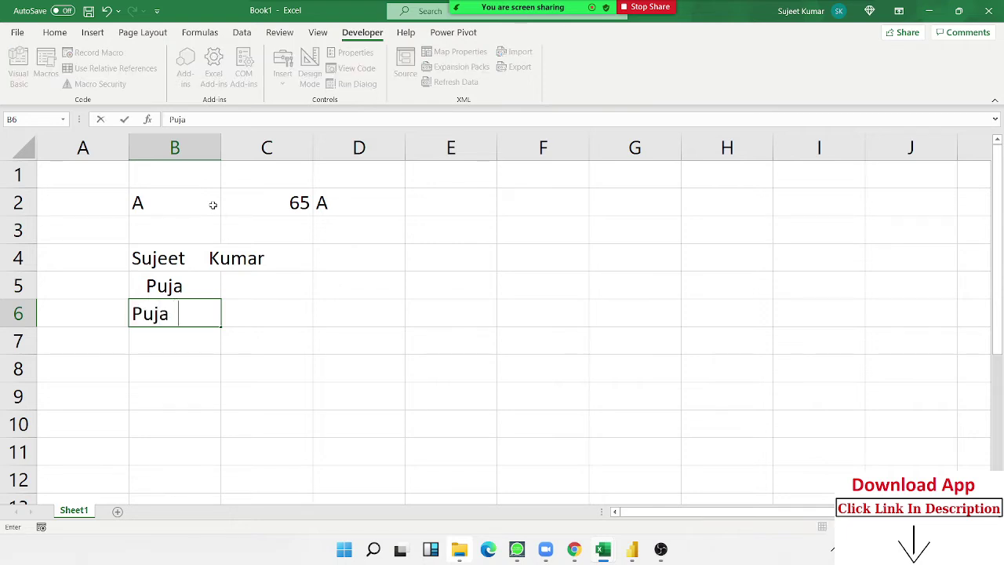
key("Return")
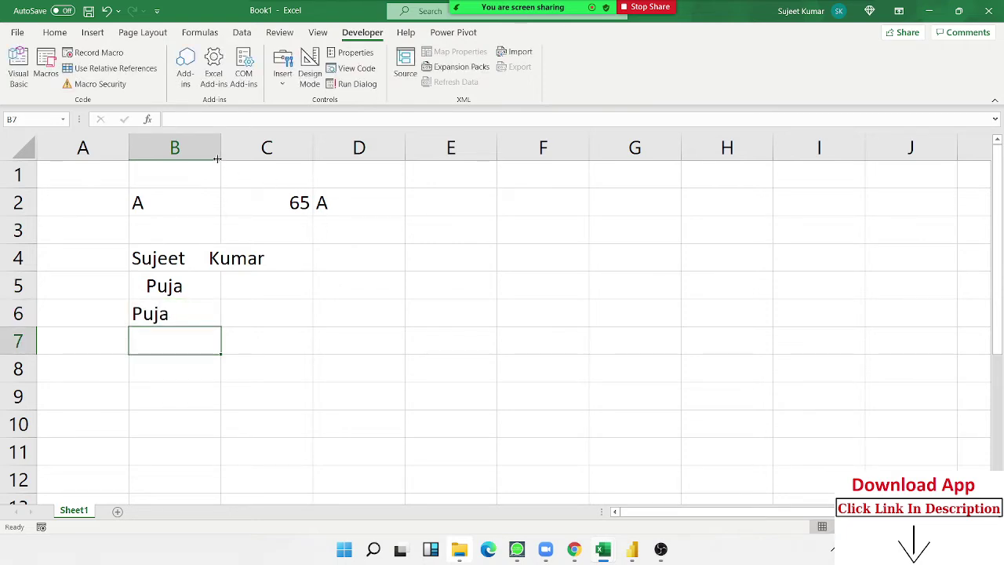
double_click(221, 149)
left_click(342, 258)
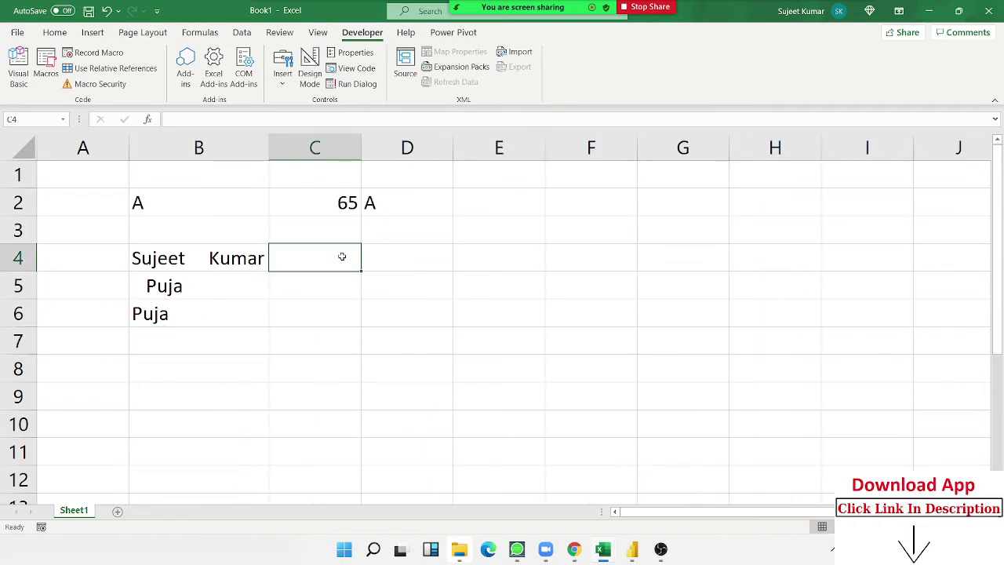
Enter =TRIM(B4) in C4 to strip the extra spaces from the name
type("=tr")
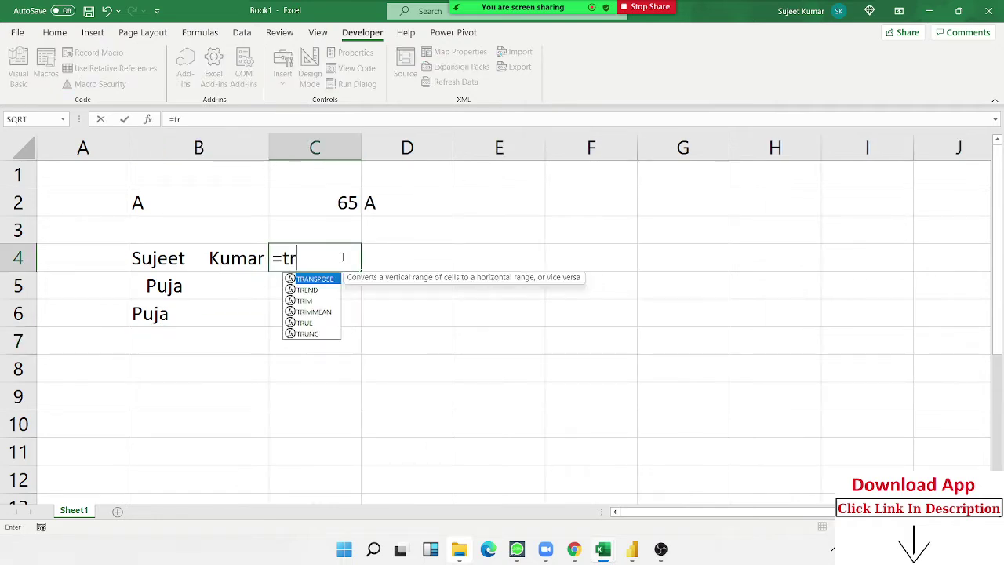
key("Tab")
key("Escape")
type("=")
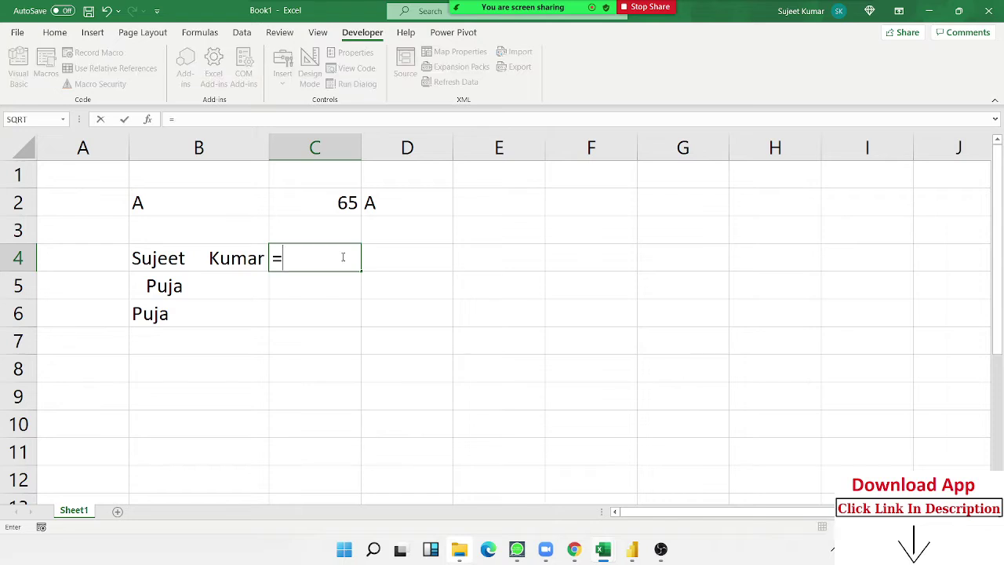
type("tri")
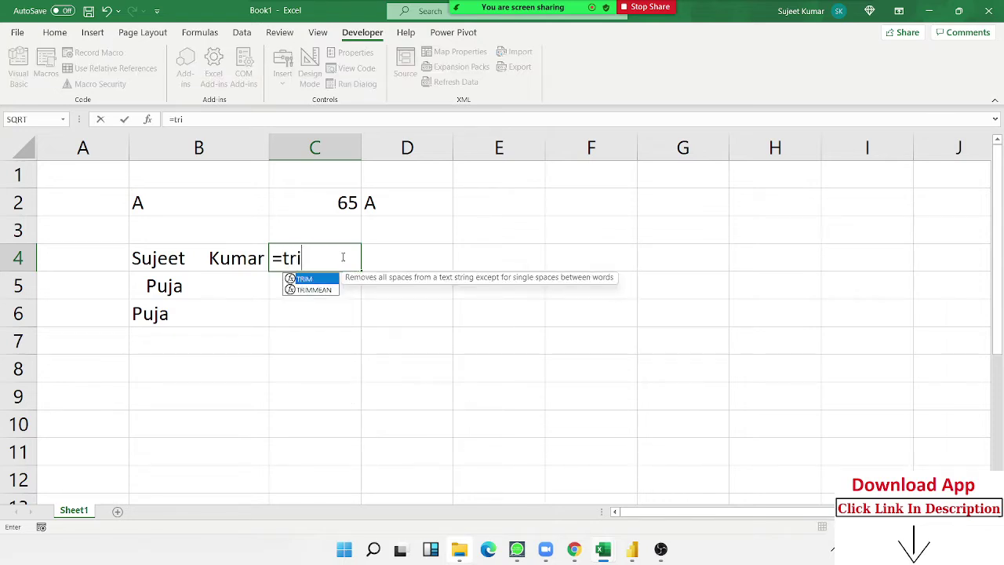
key("Tab")
key("Left")
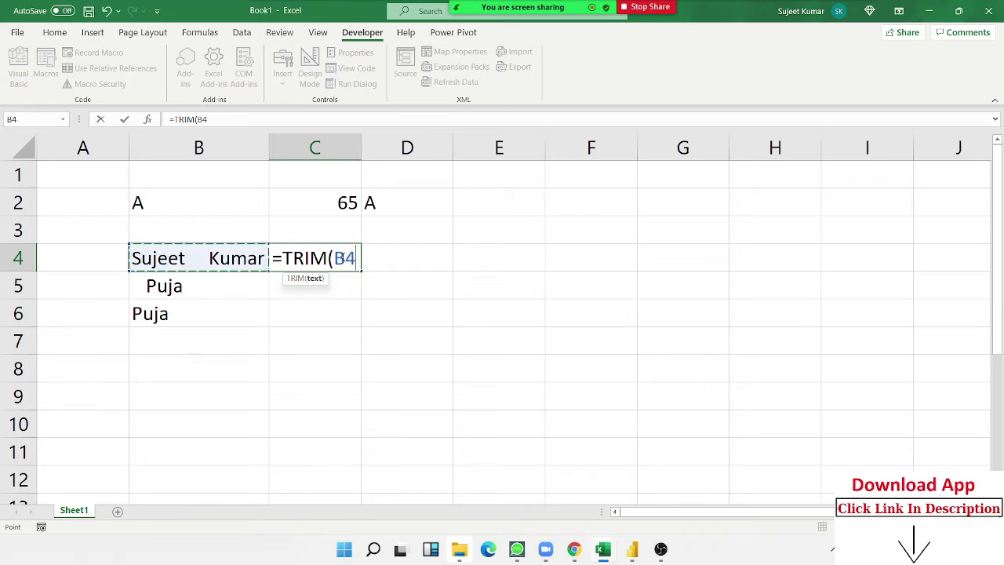
key("Return")
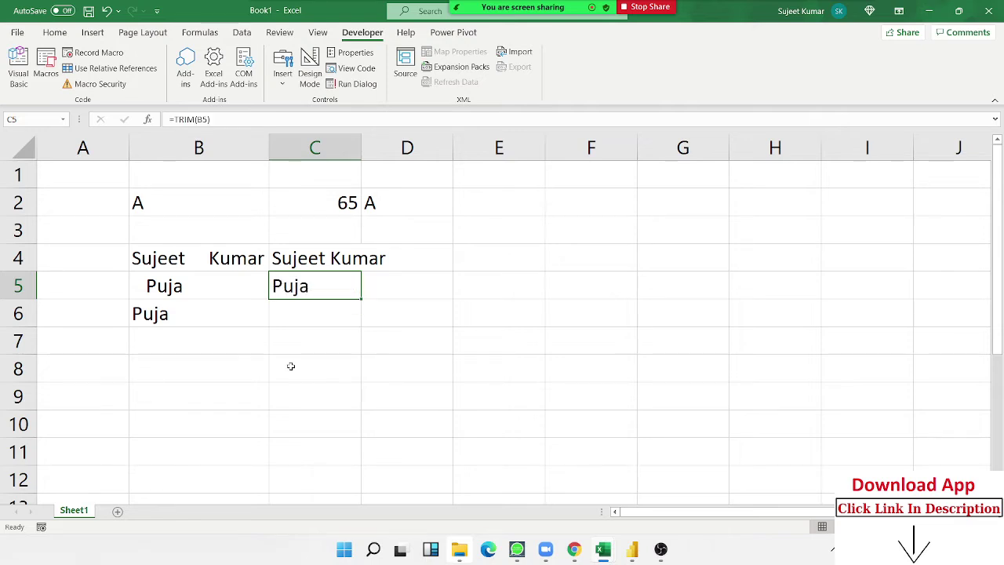
Fill the TRIM formula down into C5:C6 for the other two names
key("Down")
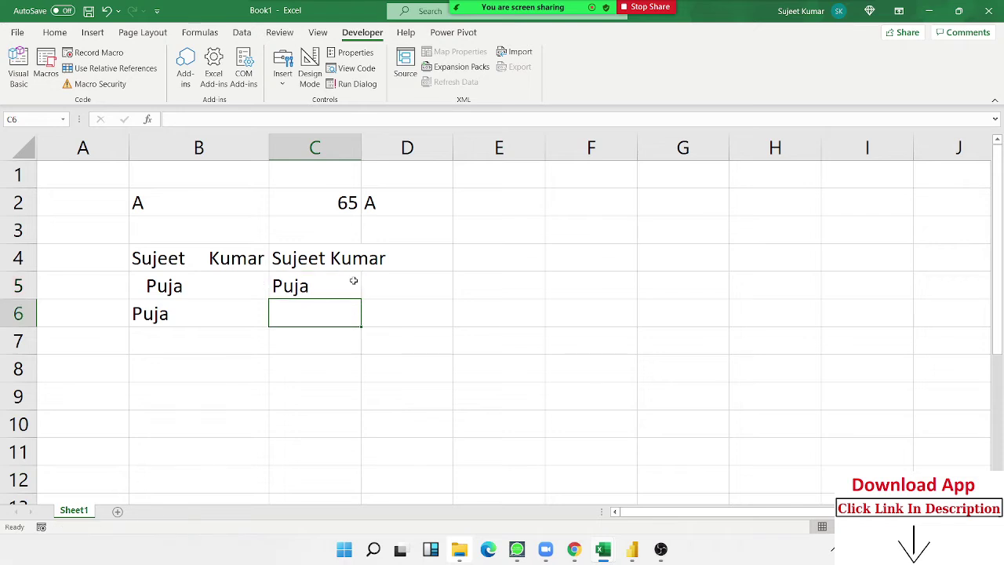
key("ctrl+d")
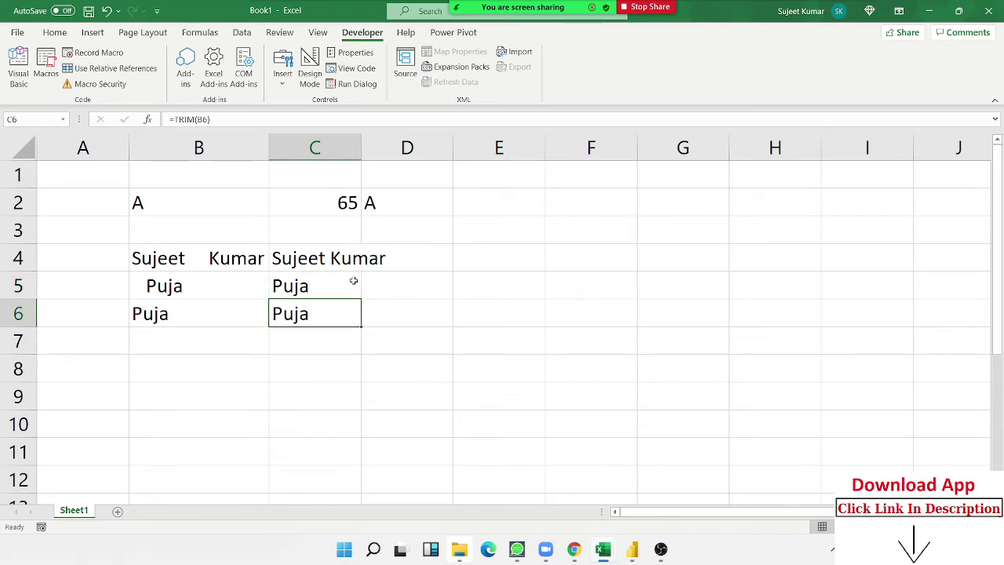
key("Down")
key("Left")
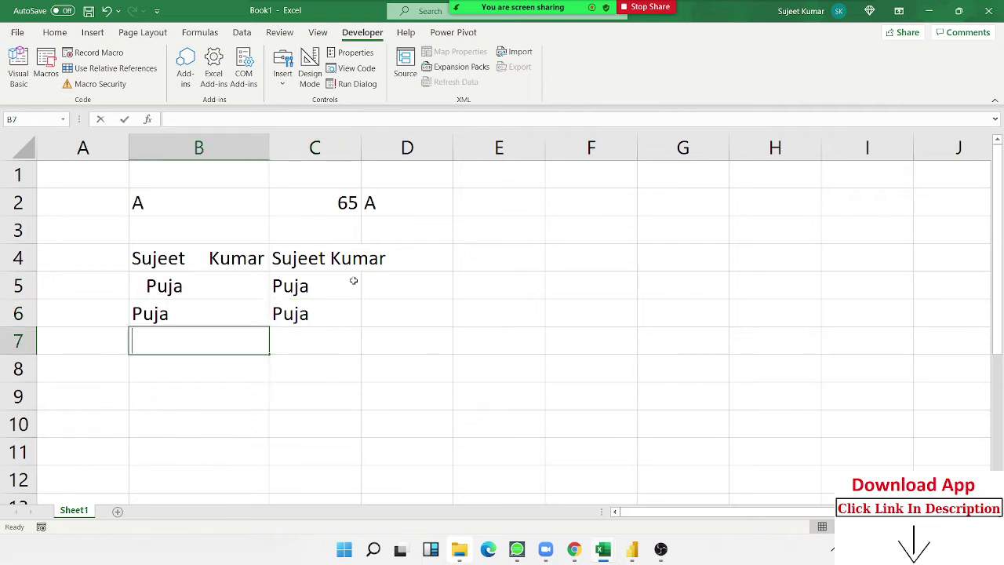
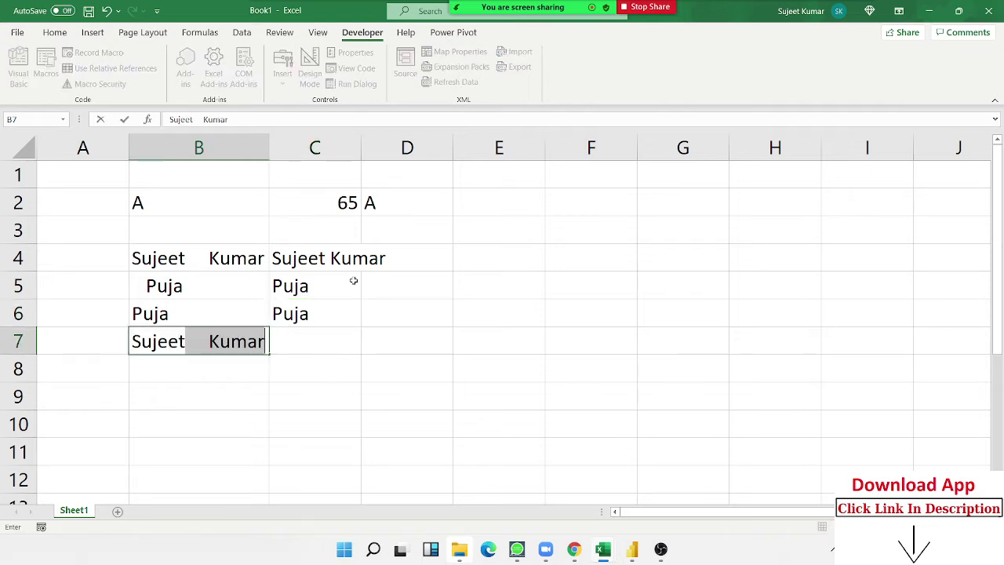
Type a first name and last name on two lines within cell B7
key("BackSpace")
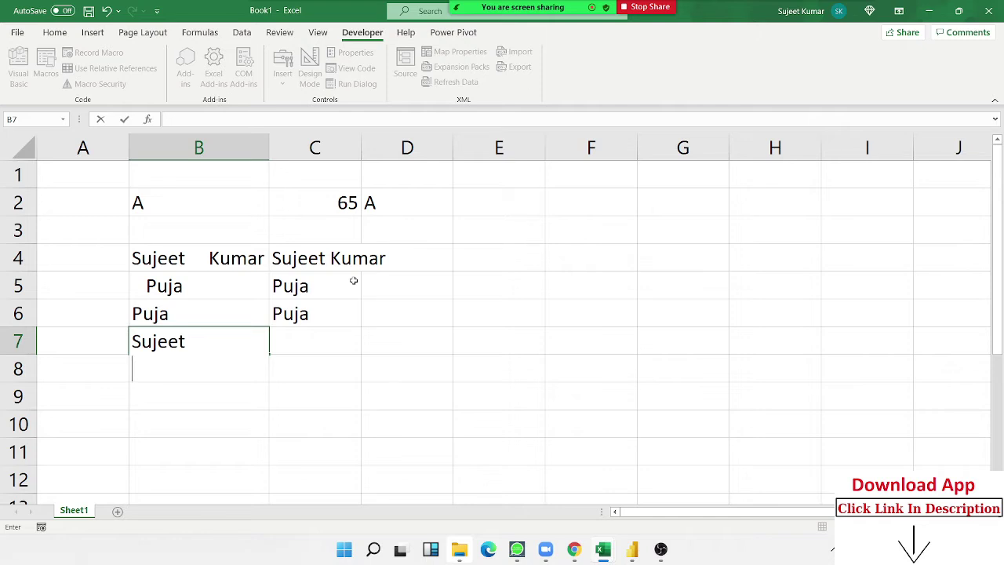
key("alt+Return")
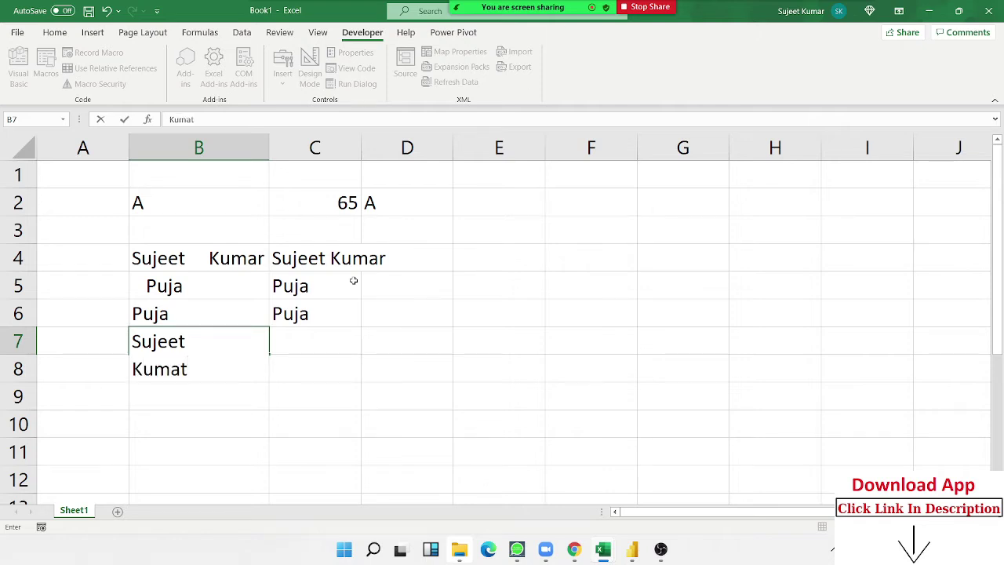
key("BackSpace")
key("Return")
key("Up")
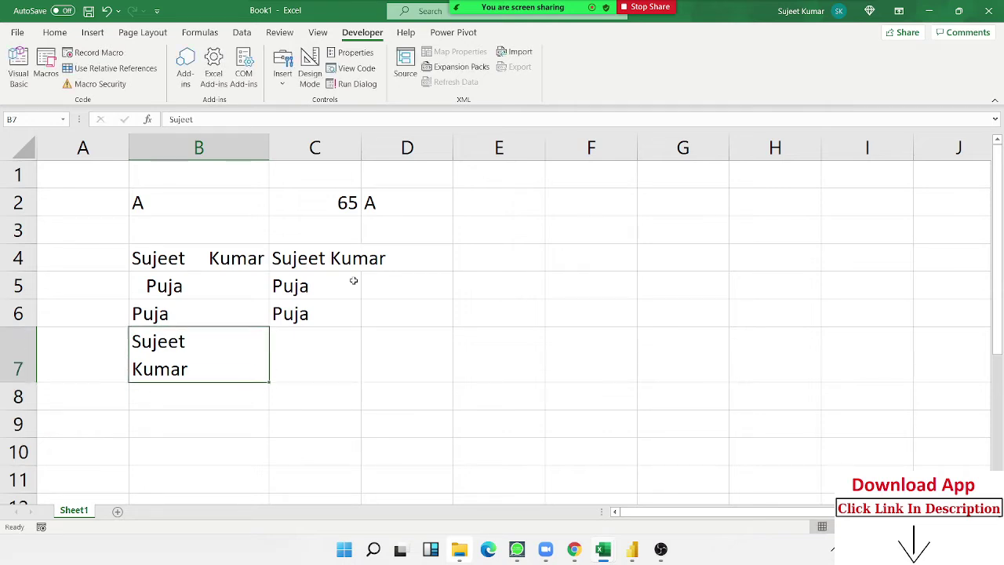
key("Right")
Enter =TRIM(B7) in C7, showing the two-line name joined without a space
type("=tr")
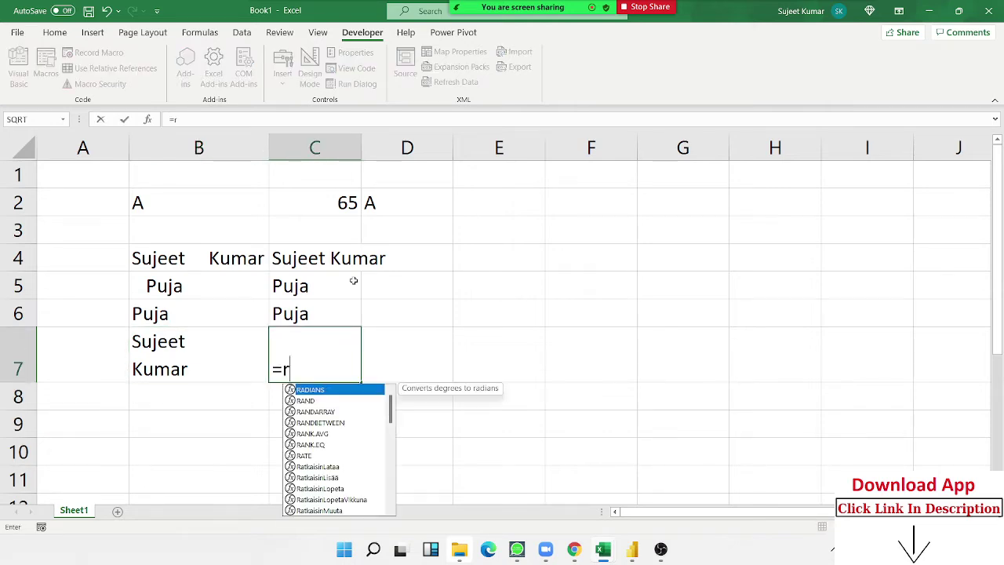
key("BackSpace")
type("tr")
key("Down")
key("Down")
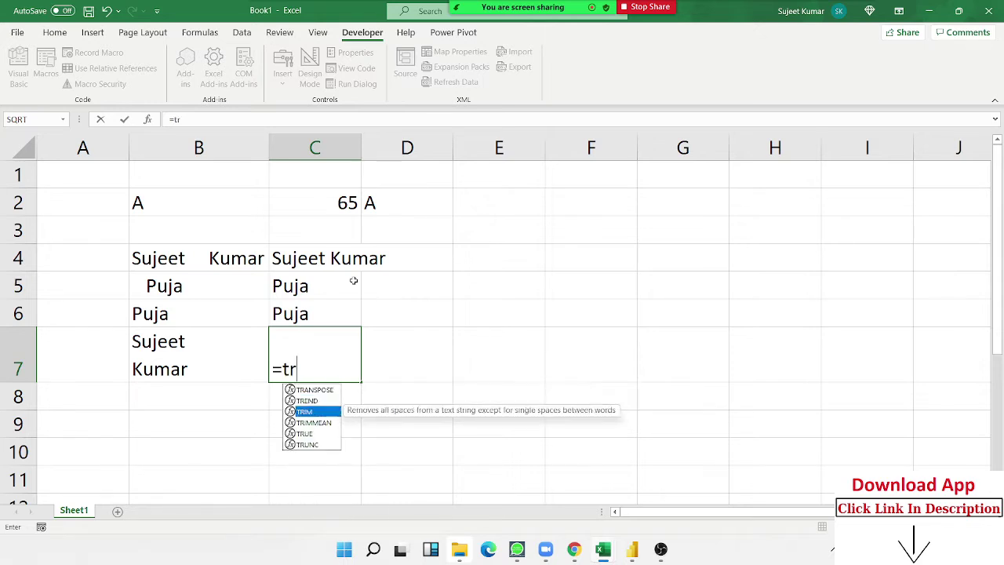
key("Tab")
key("Left")
key("Return")
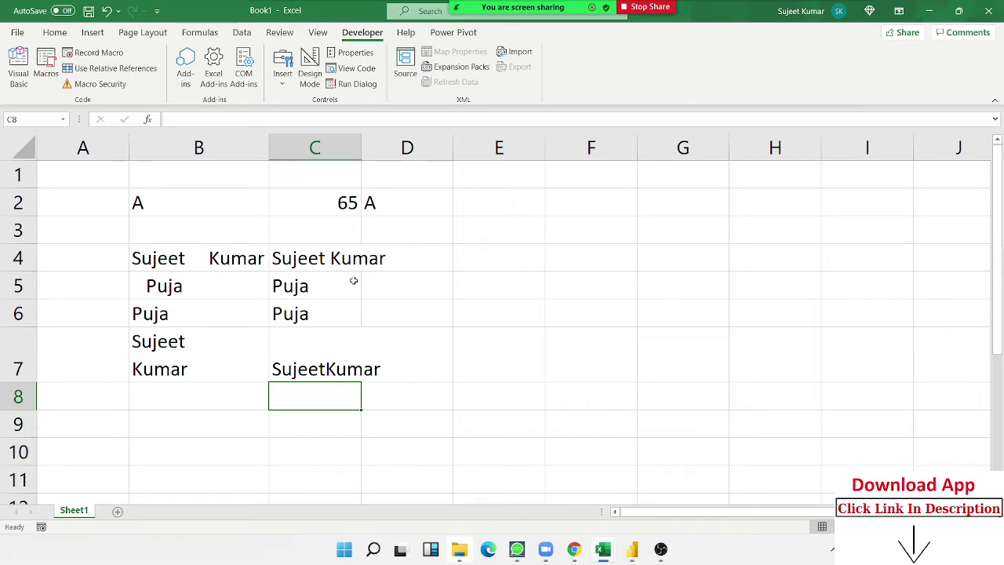
Enter =LEN(C7) in C8, returning a length of 12 characters
type("=len")
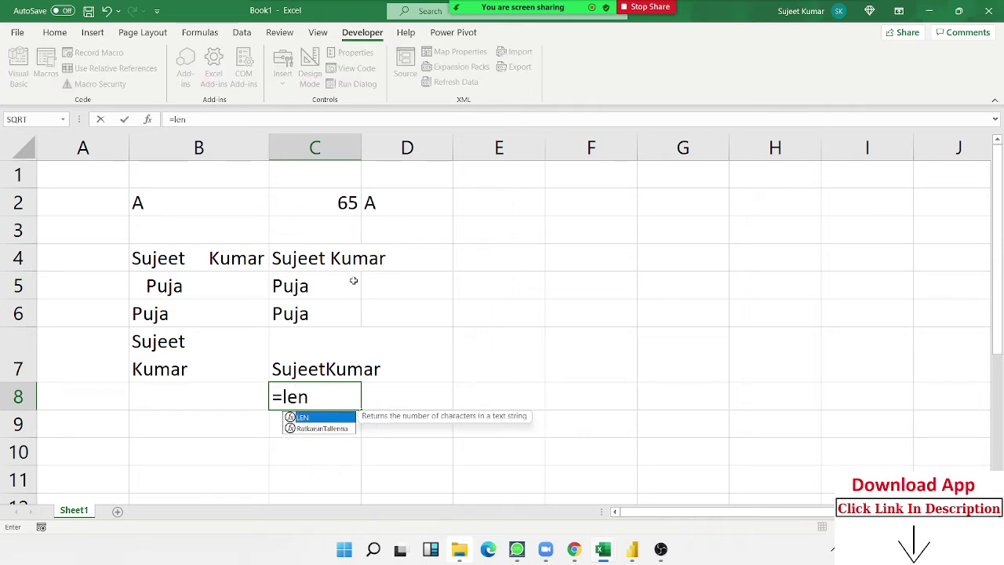
key("Tab")
key("Up")
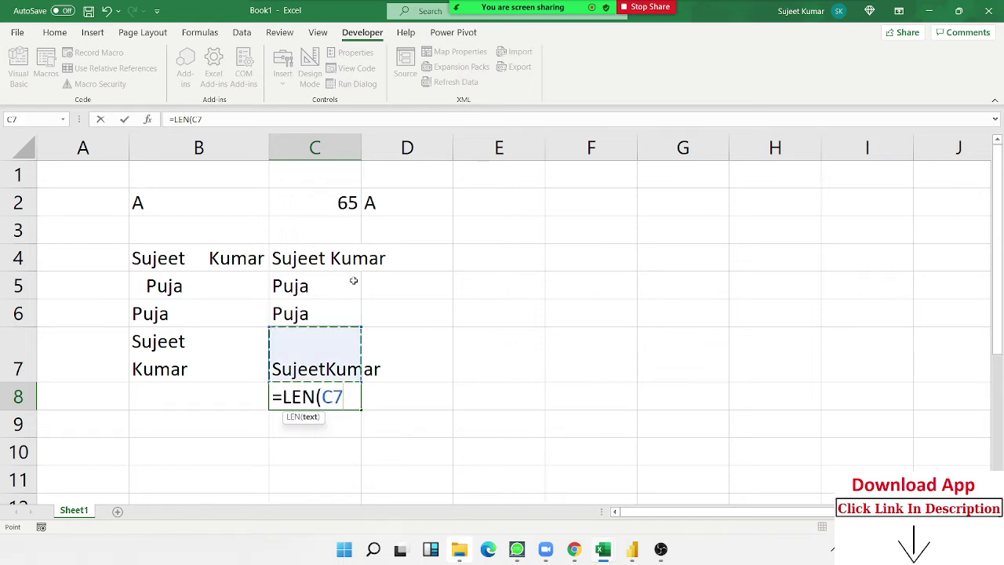
key("Return")
key("Up")
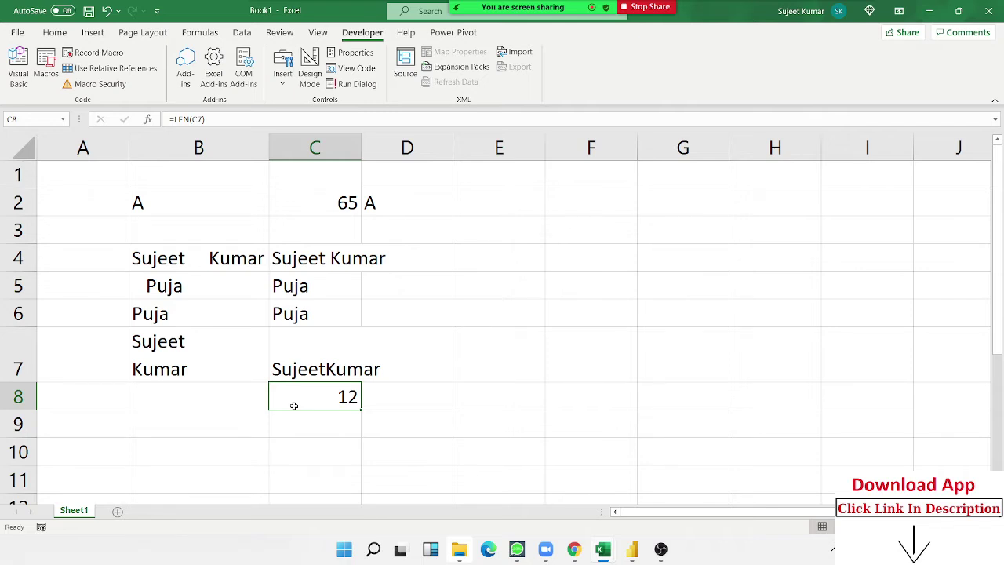
key("Up")
key("Right")
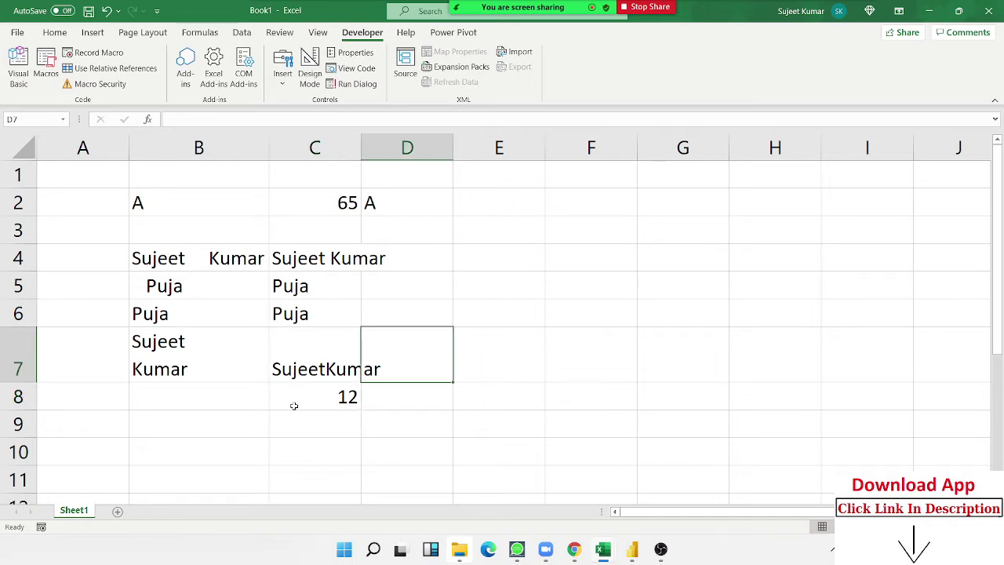
Enter =CLEAN(C7) in D7 and copy the LEN formula into D8, giving 11
type("=cl")
key("Tab")
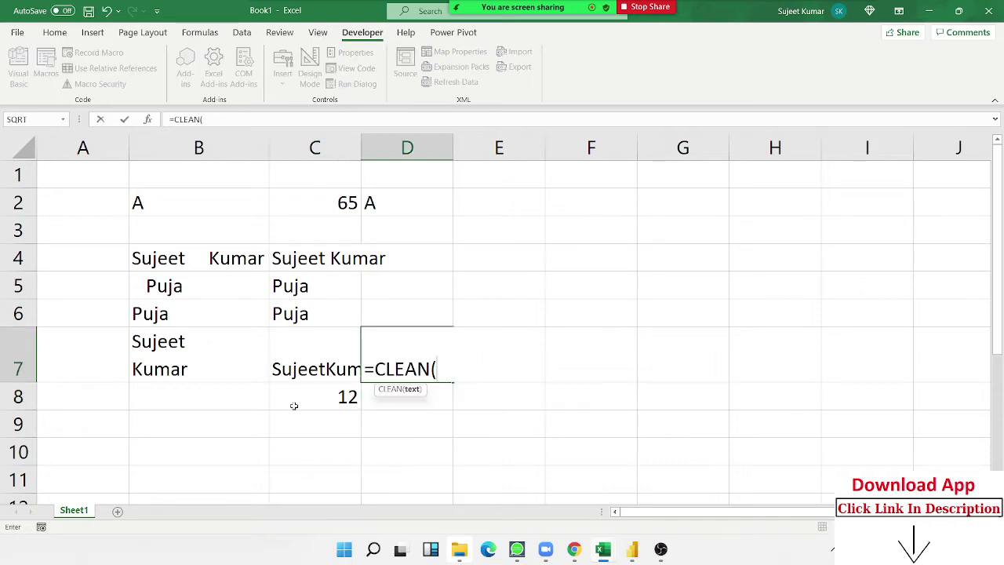
key("Left")
key("Return")
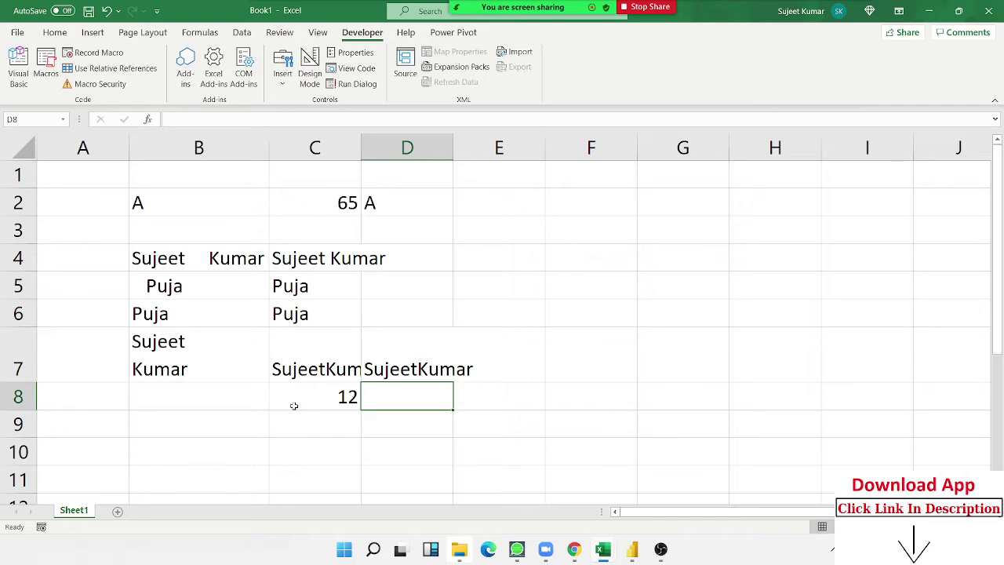
key("ctrl+r")
key("Up")
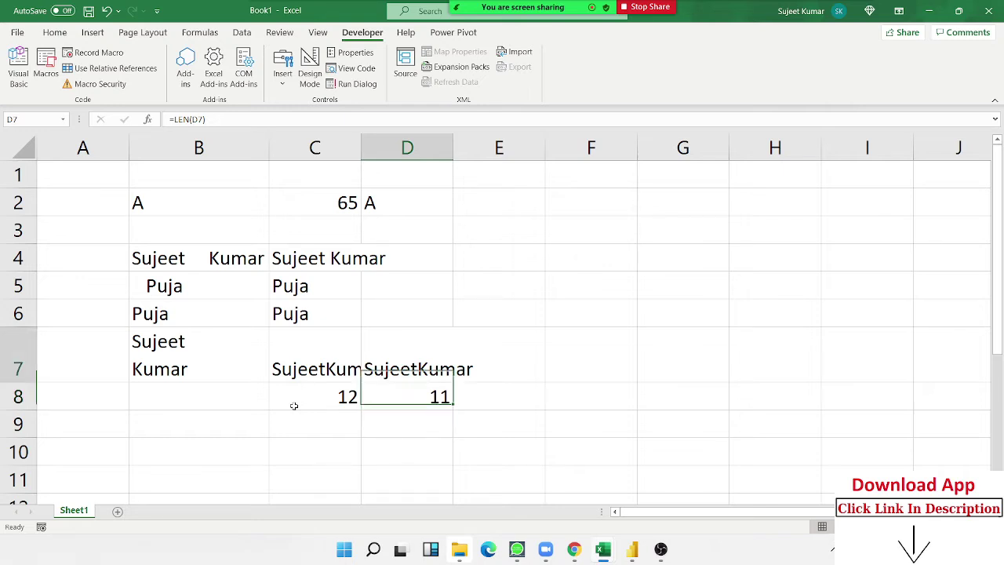
key("Right")
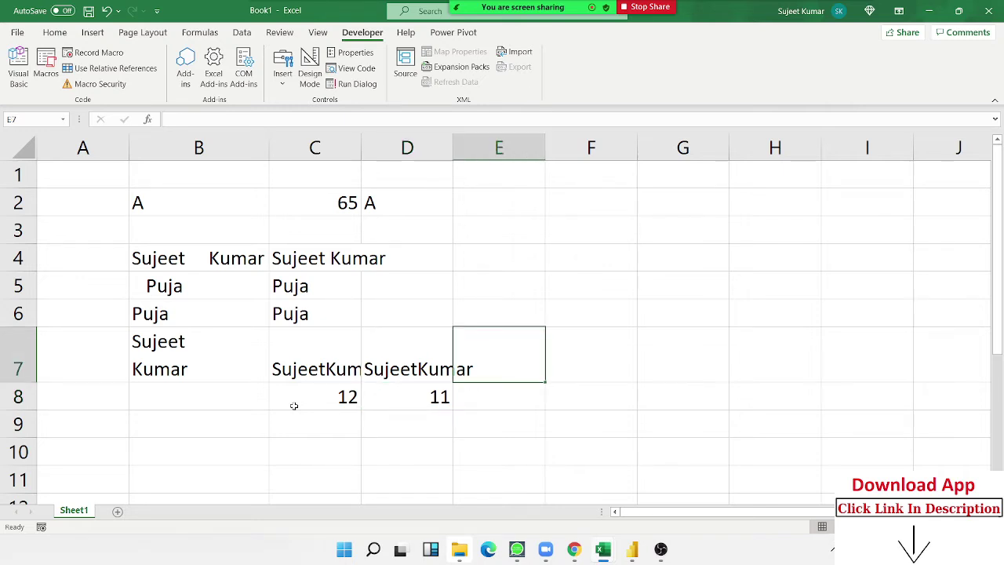
key("Left")
key("Left")
key("Left")
Enter the value 123.369.852 in cell F1
key("Right")
key("Right")
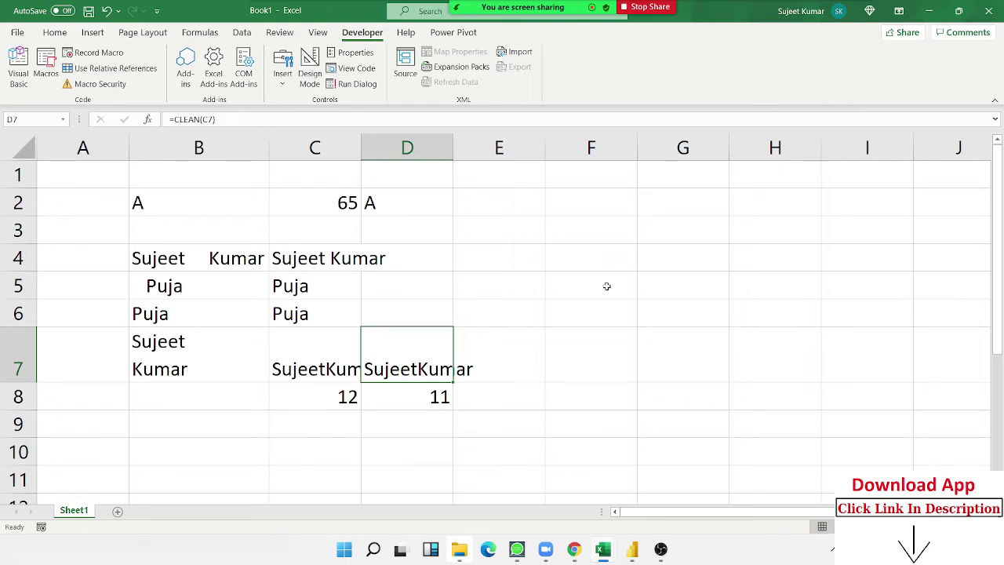
left_click(594, 177)
type("123")
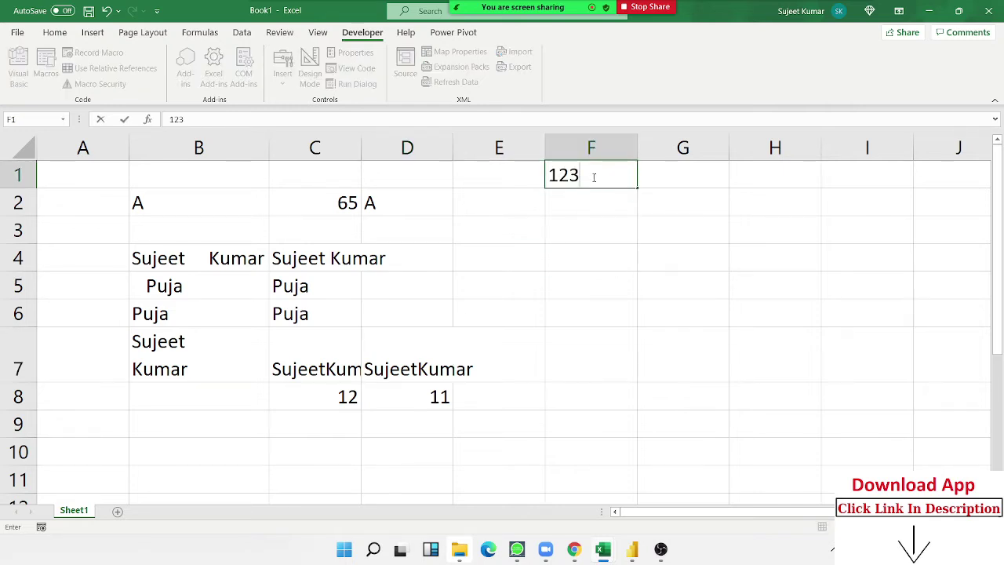
type(".369.852")
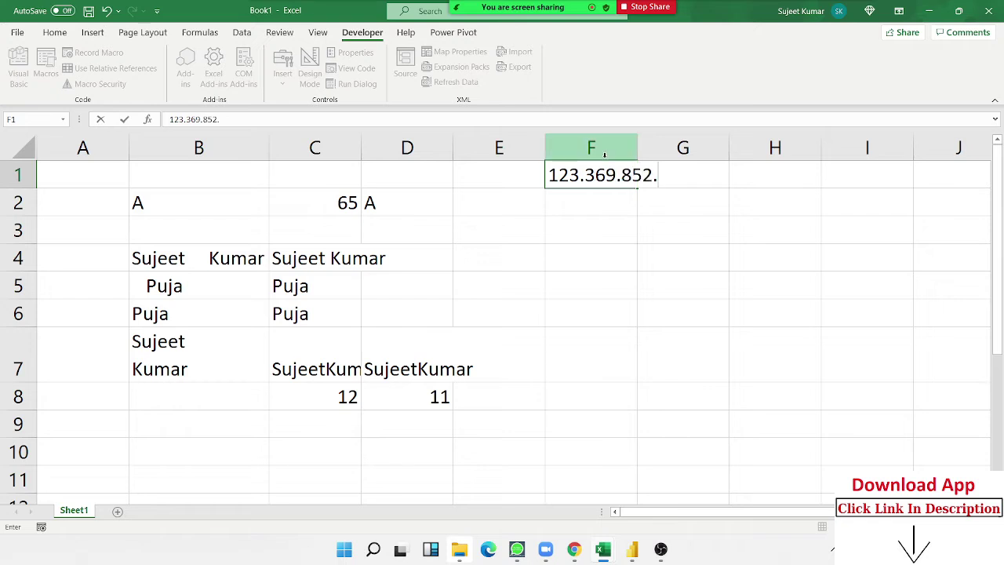
key("Return")
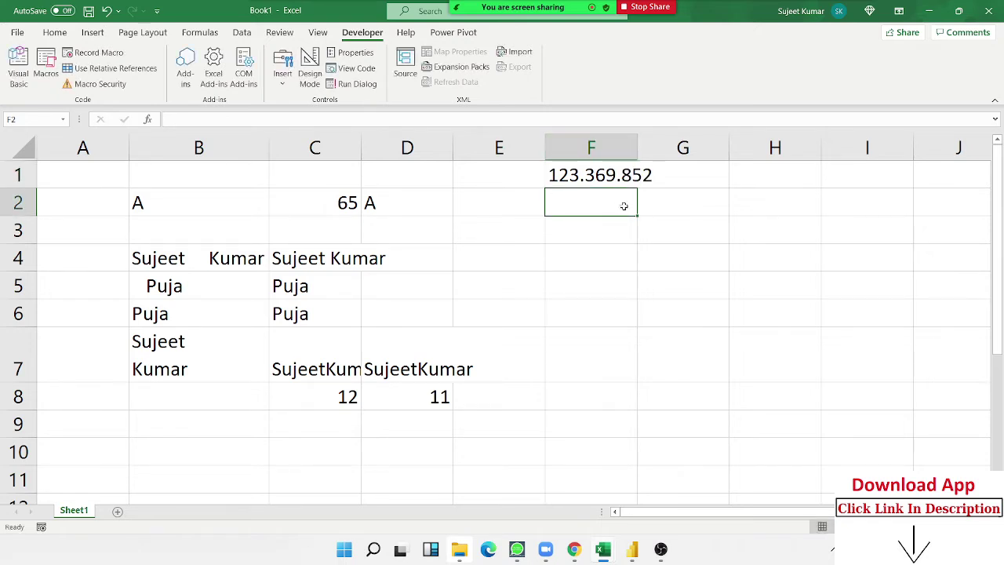
Enter =SUBSTITUTE(F1,".","-") in F2 to display 123-369-852
type("=su")
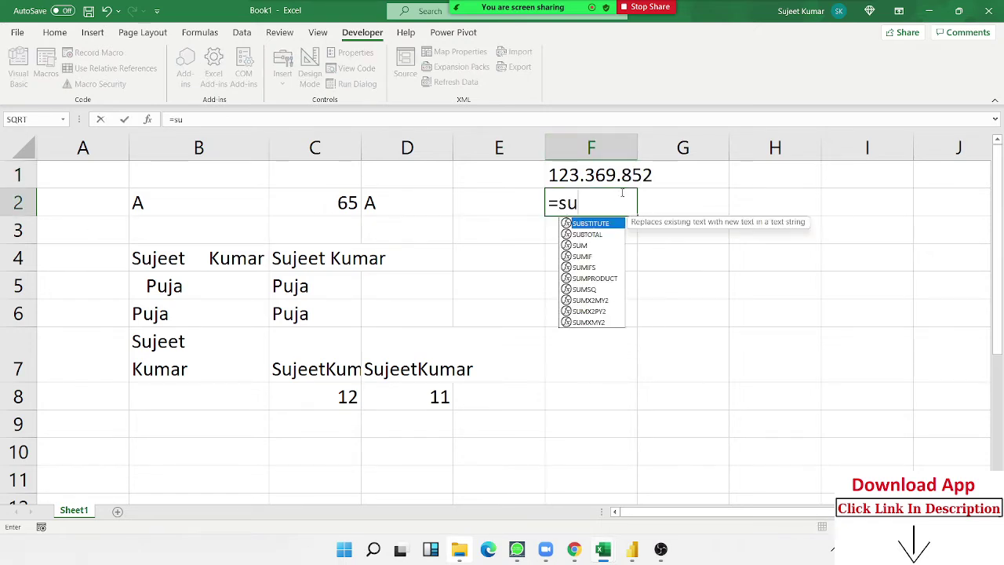
type("b")
key("Tab")
left_click(622, 187)
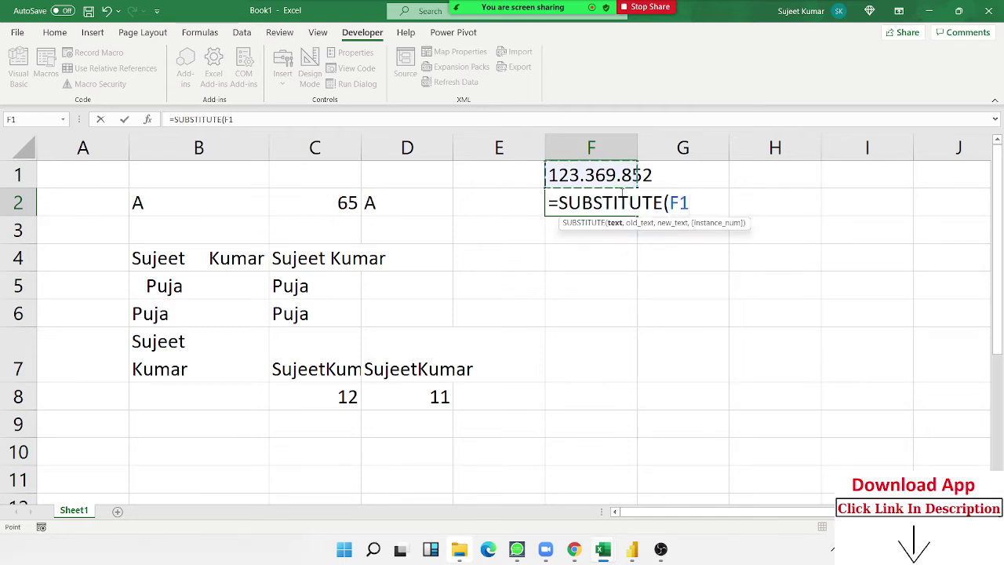
type(",")
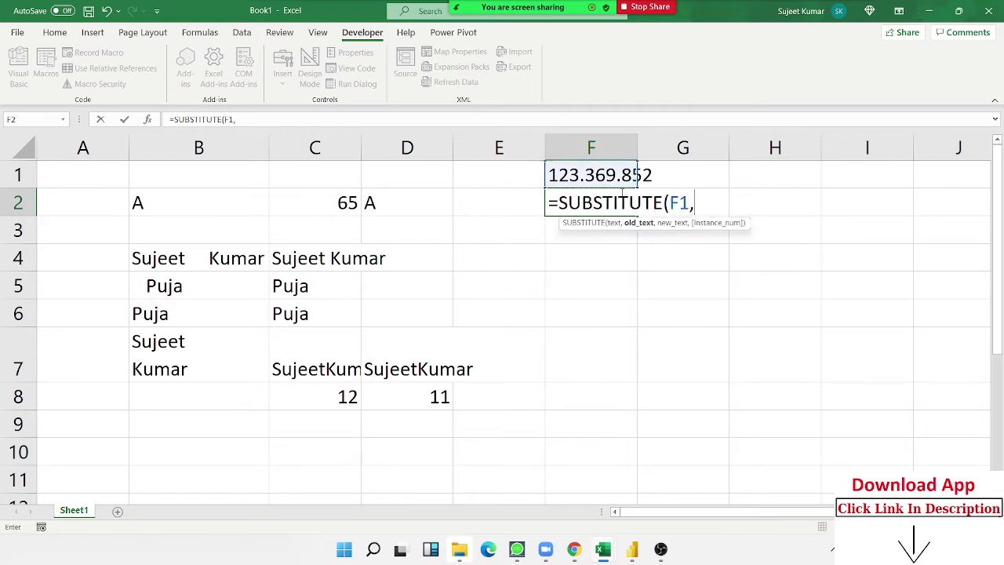
type("\"")
type(".\"")
type(",\"-")
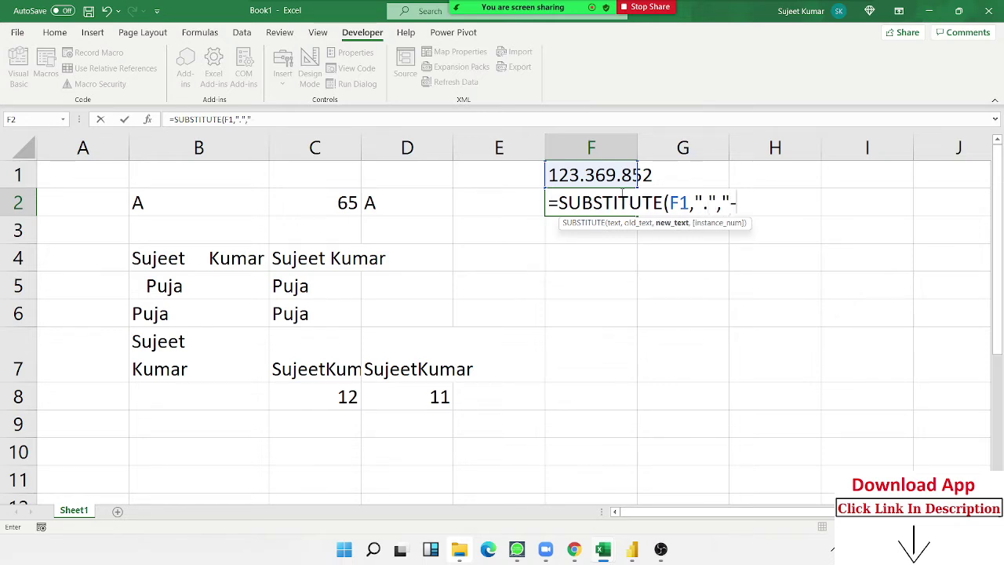
type("\"")
key("Return")
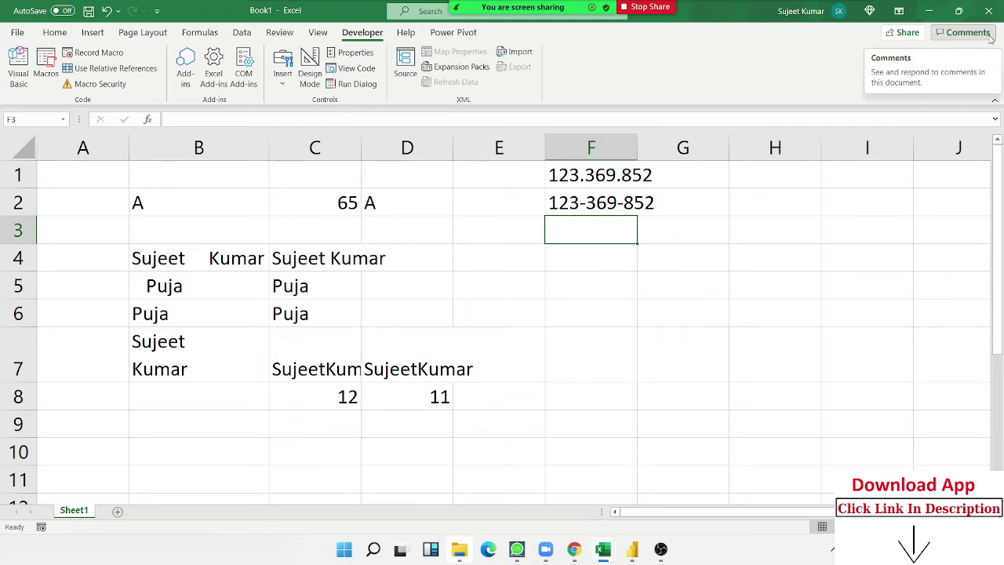
Add instance number 1 to F2's SUBSTITUTE formula so only the first dot changes
key("Up")
key("F2")
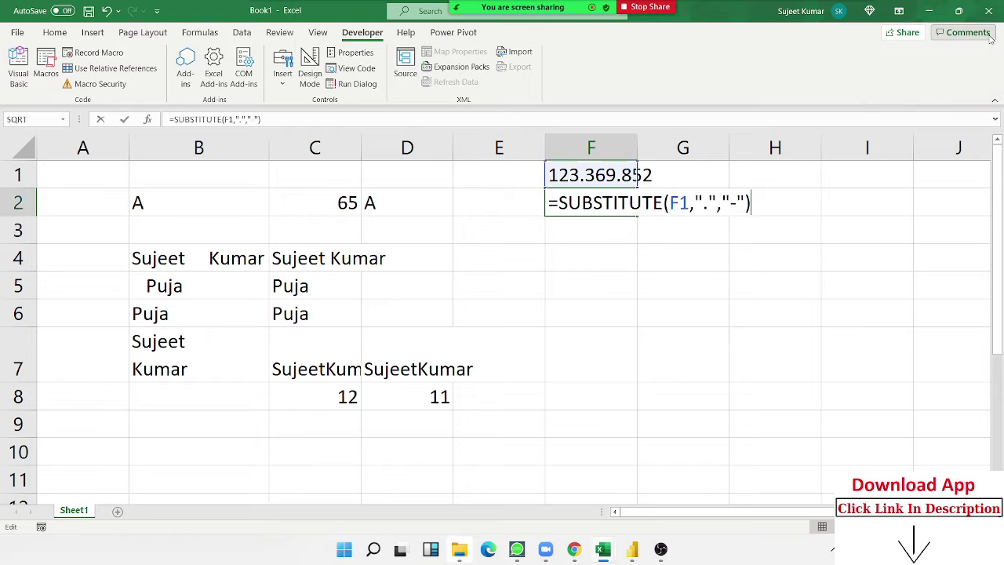
key("Left")
type(",")
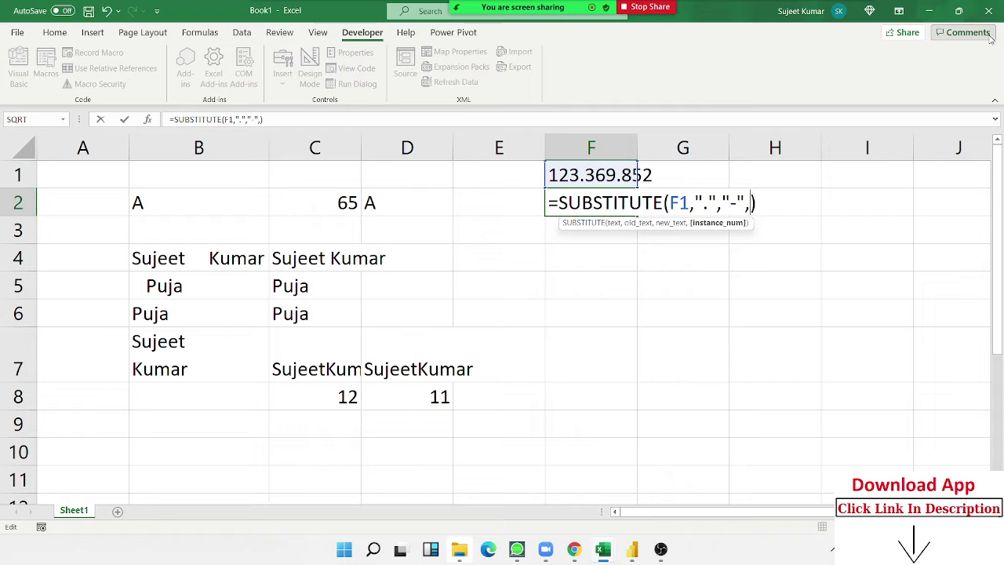
type("1")
key("Return")
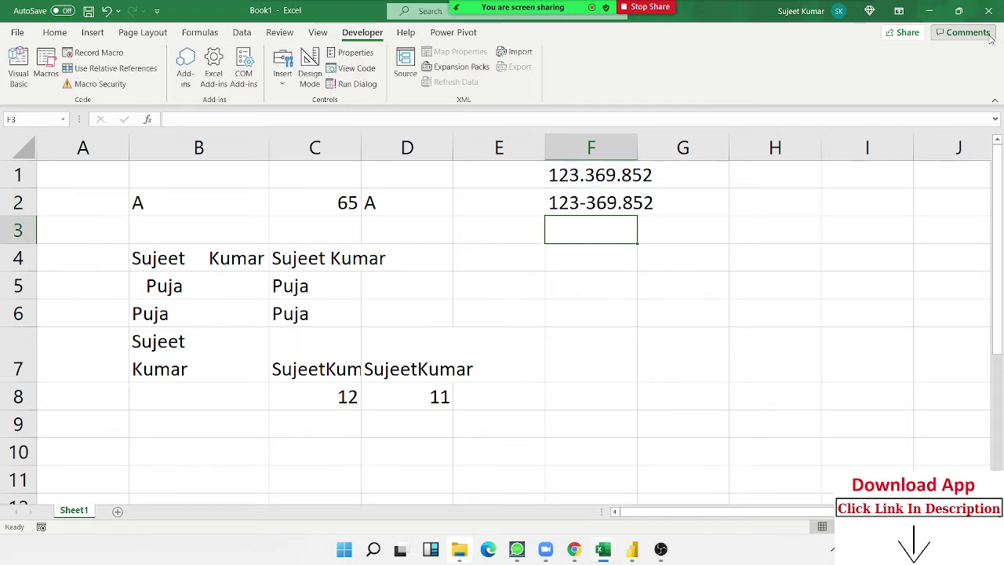
Change the SUBSTITUTE instance number in F2 to 3
key("Up")
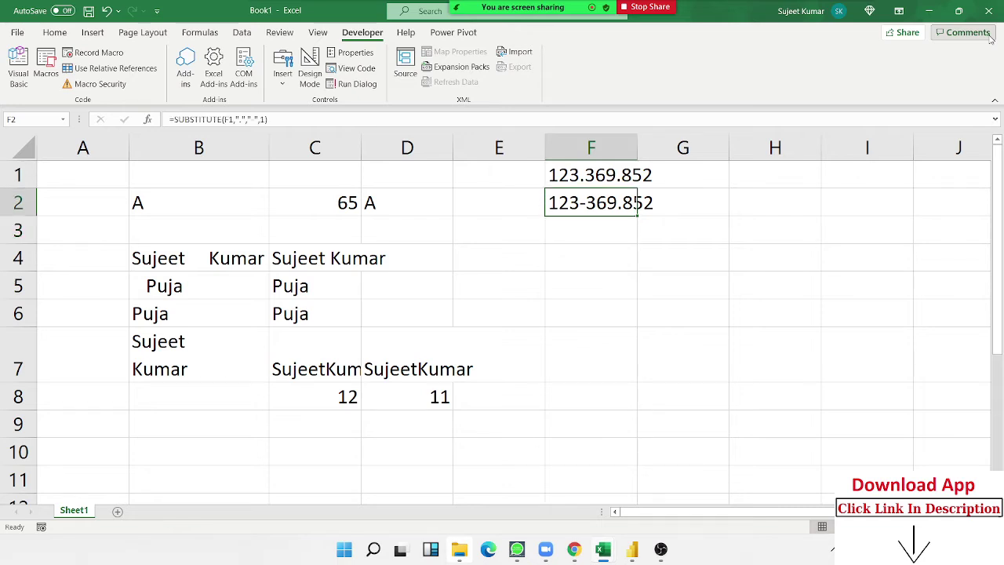
key("F2")
key("Left")
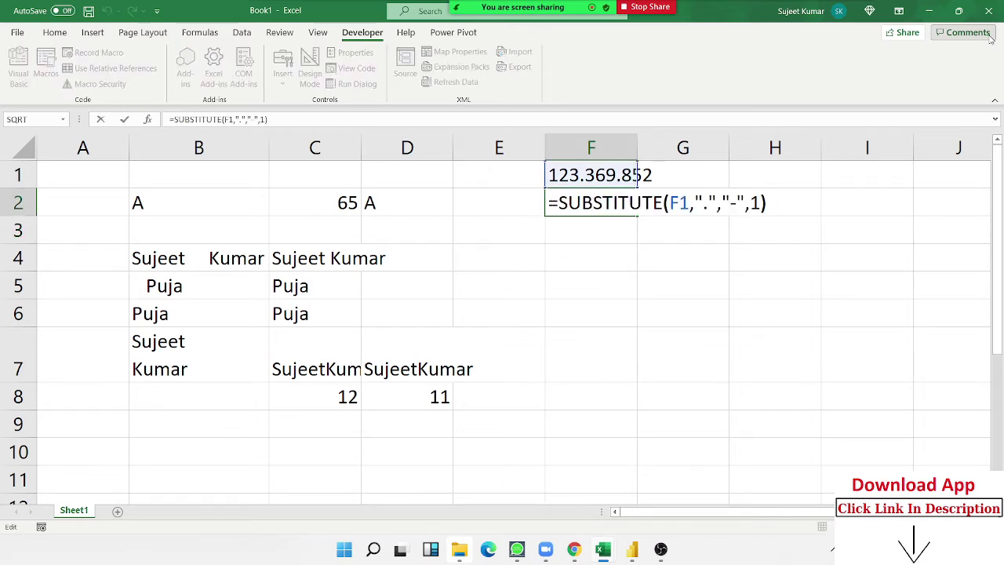
key("BackSpace")
type("3")
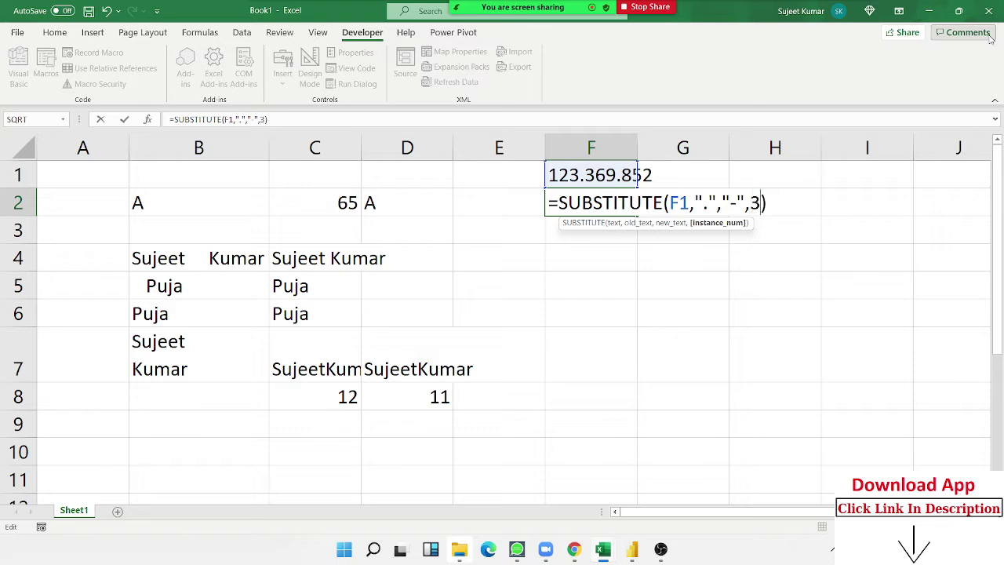
key("Return")
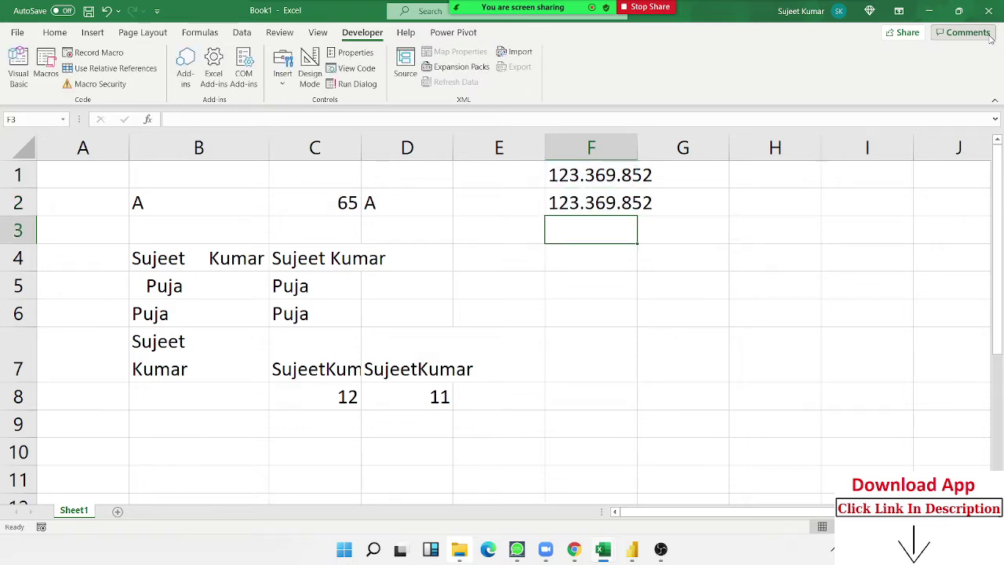
Remove the instance argument so every dot in F1 becomes a dash
key("Up")
key("F2")
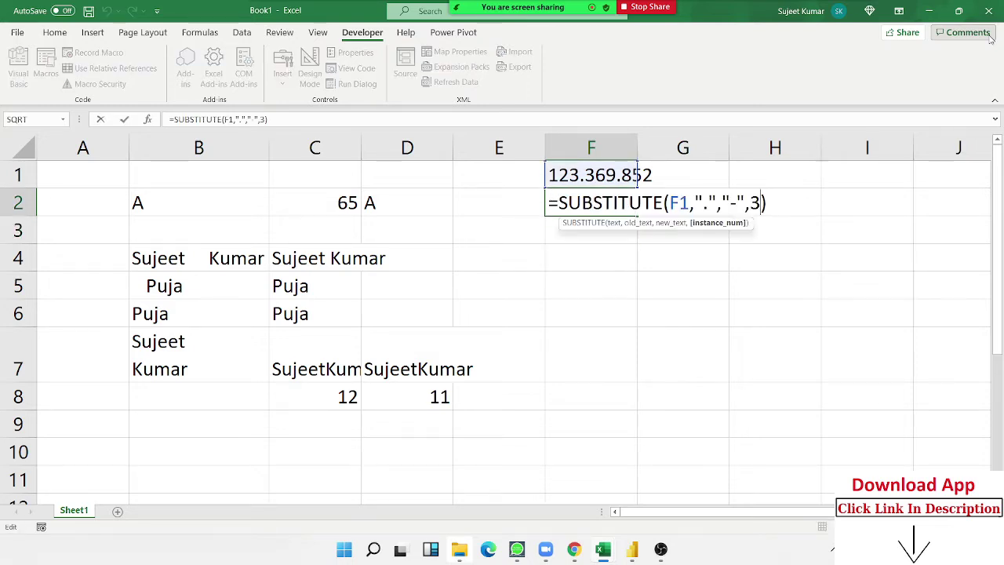
key("BackSpace")
key("Return")
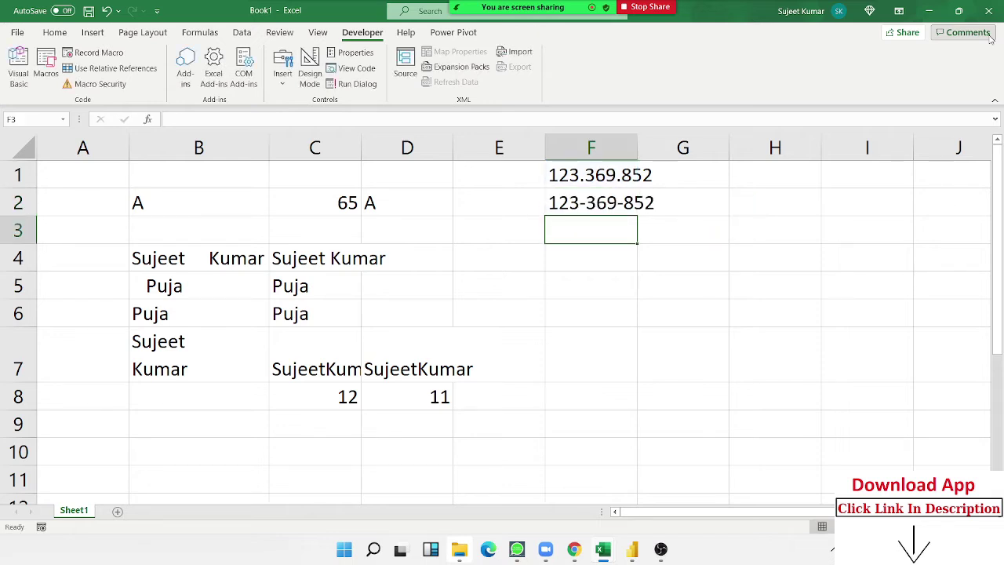
Enter =REPLACE(F2,4,1," ") in F3 so it shows 123 369-852 with the first dash as a space
type("=")
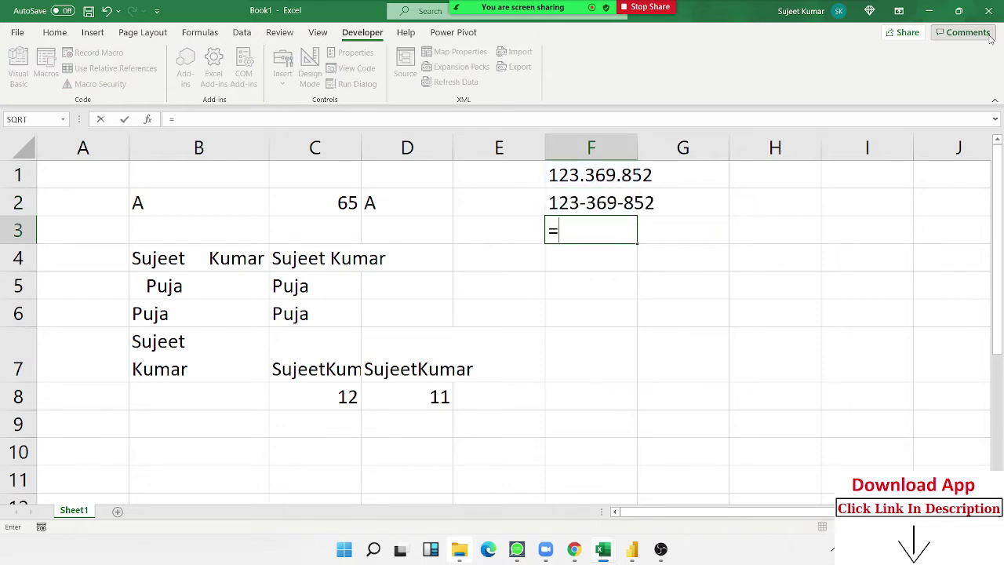
type("re")
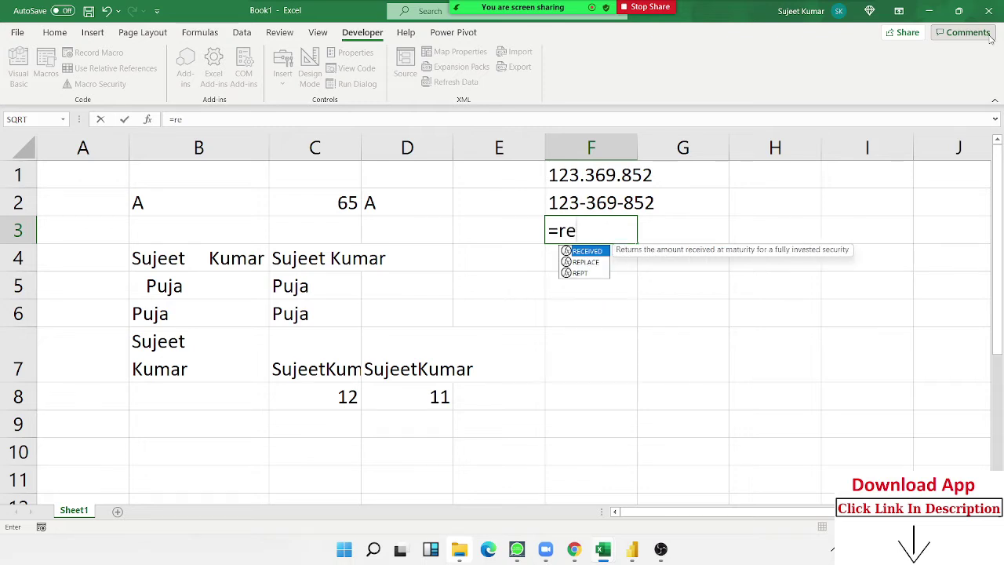
key("Down")
key("Tab")
key("Up")
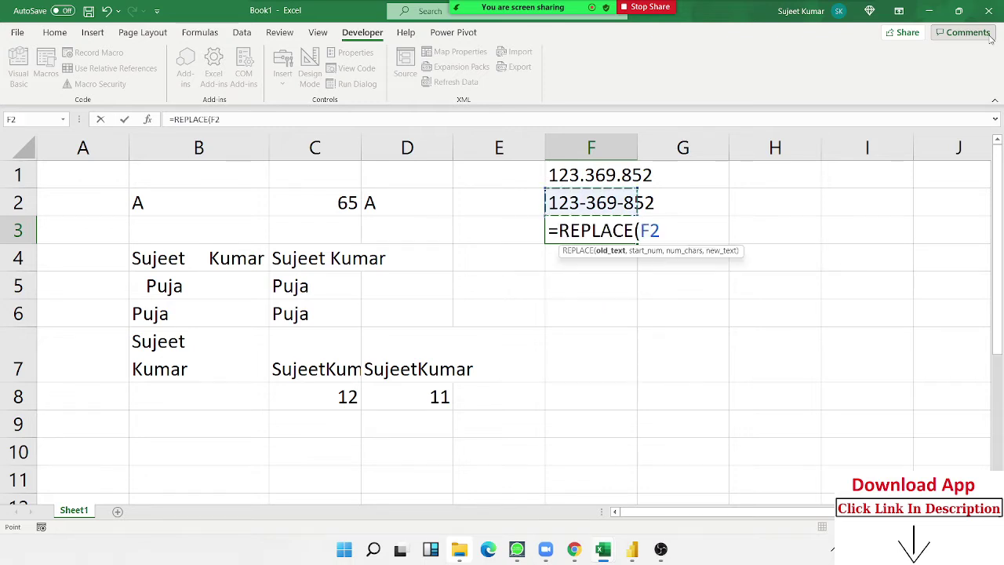
type(",")
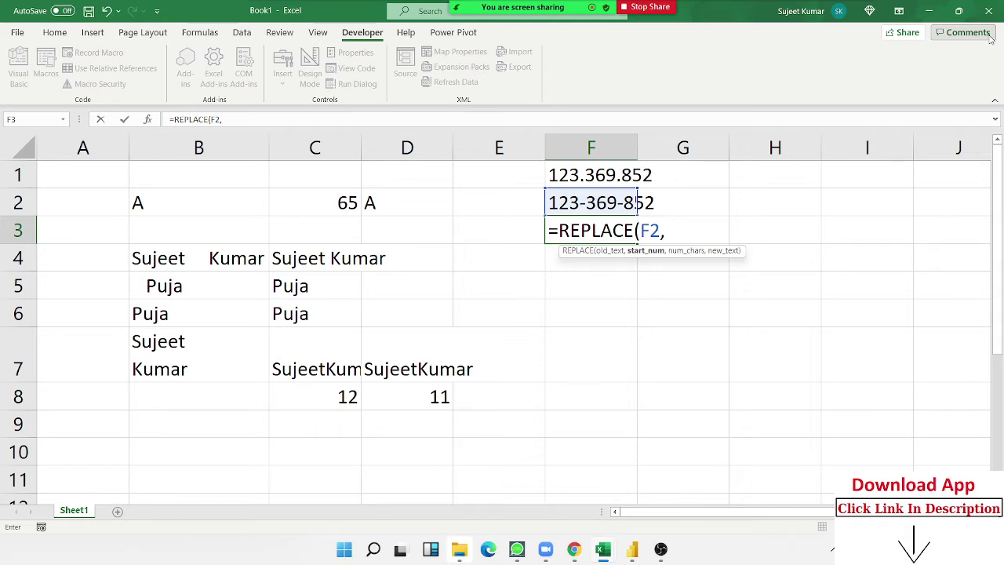
type("4,")
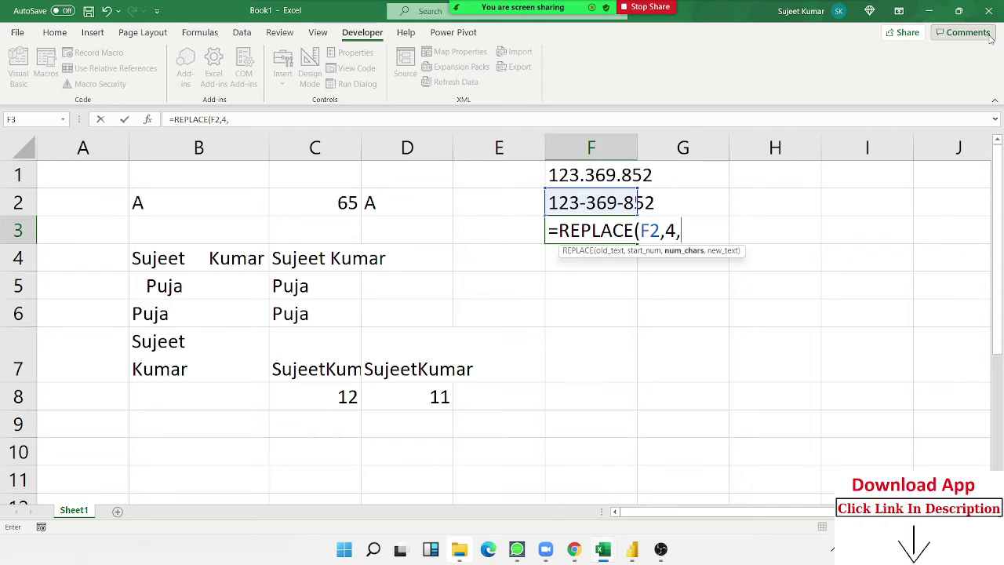
type("1,\"")
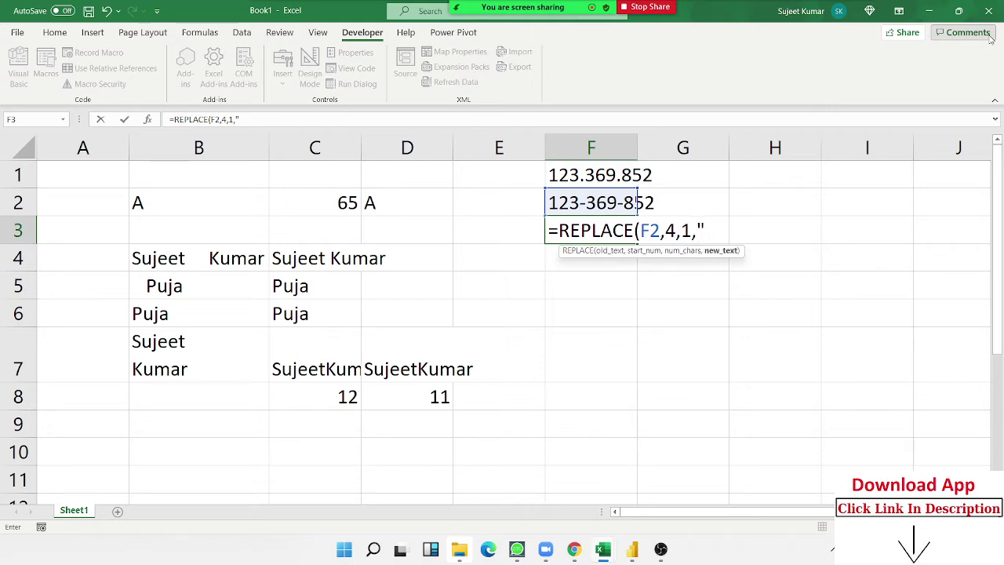
type(" \")")
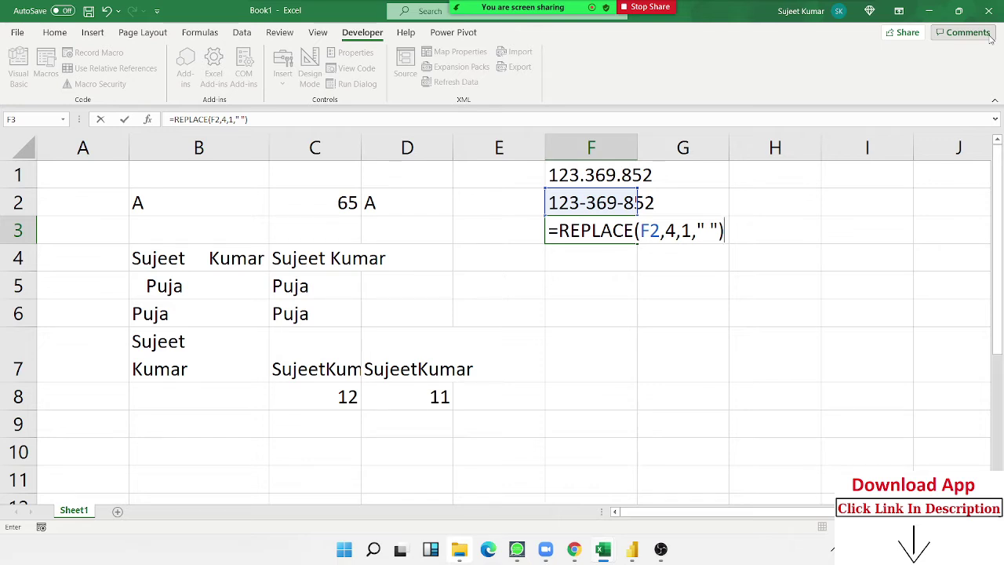
key("Return")
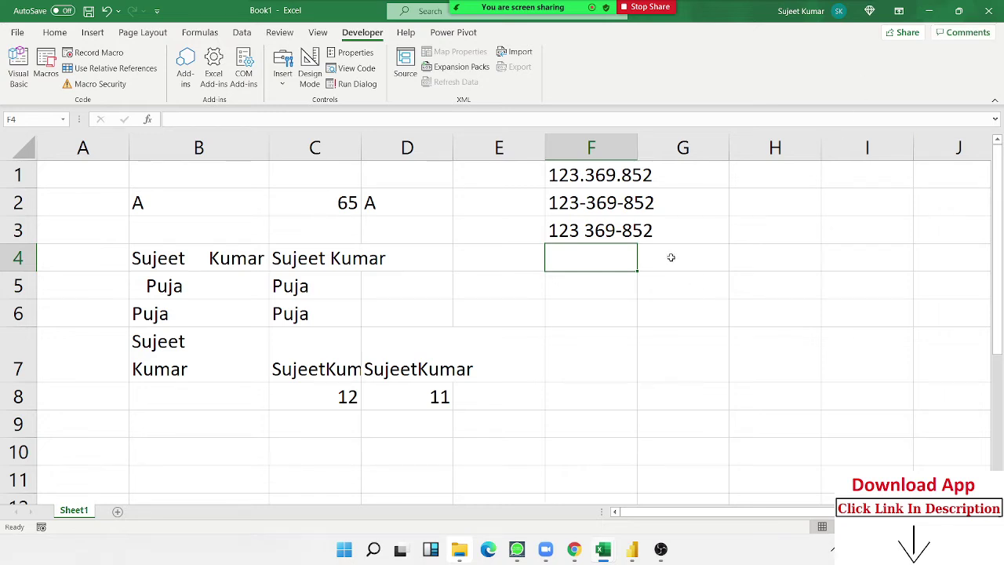
Change F3's REPLACE character count from 1 to 2, giving 123 69-852
double_click(623, 230)
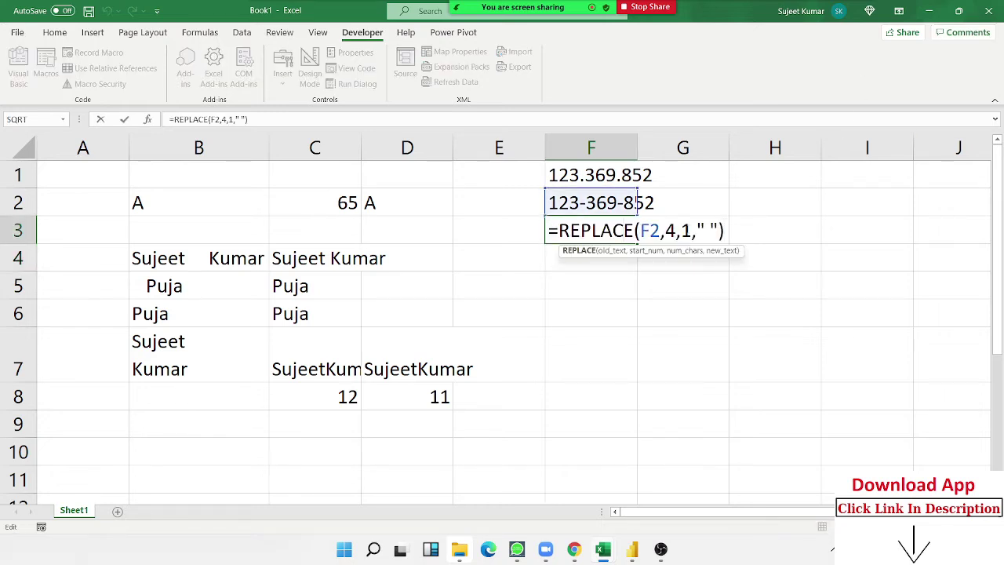
double_click(686, 231)
type("2")
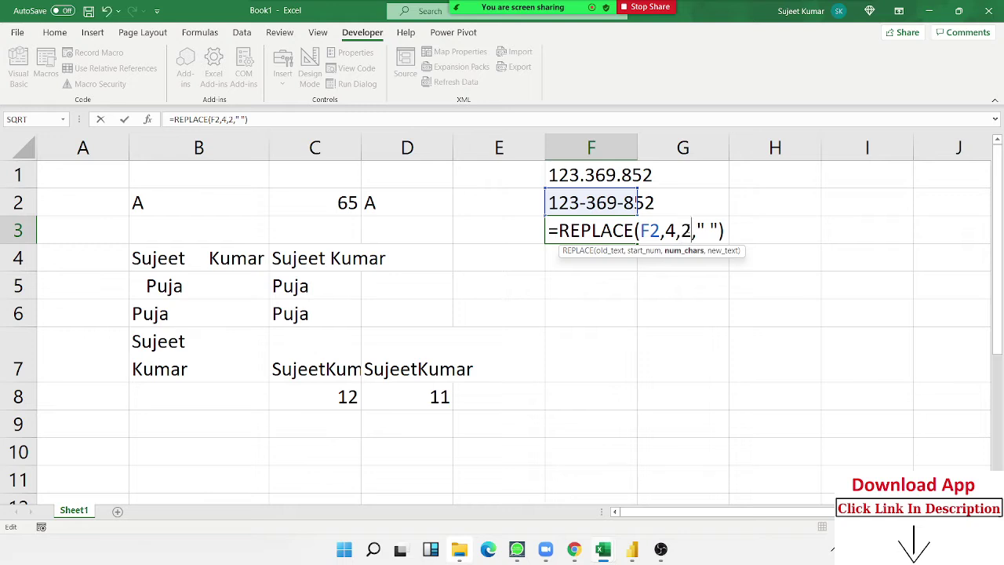
key("Return")
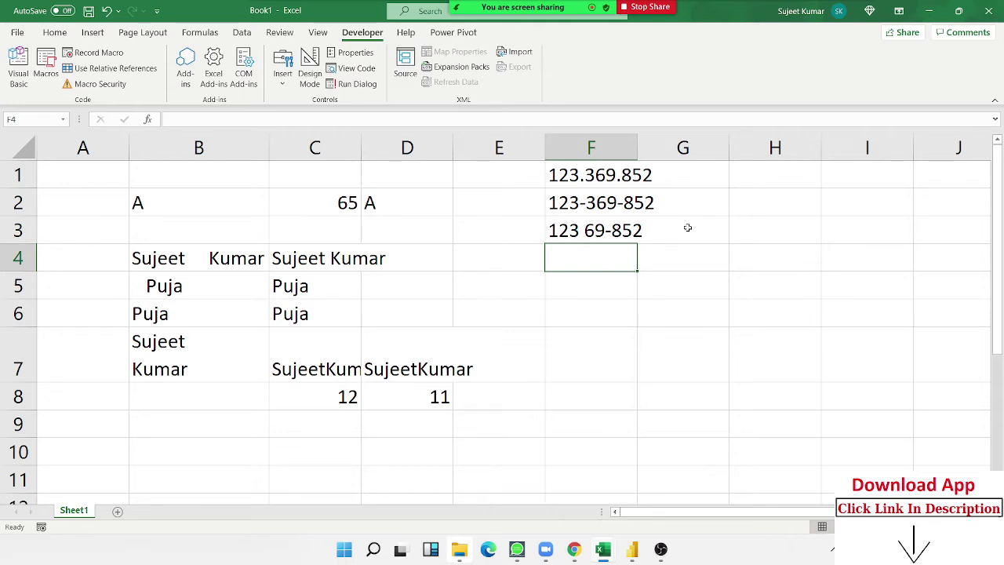
Compare the values in F1, F2 and F3
key("Up")
key("Up")
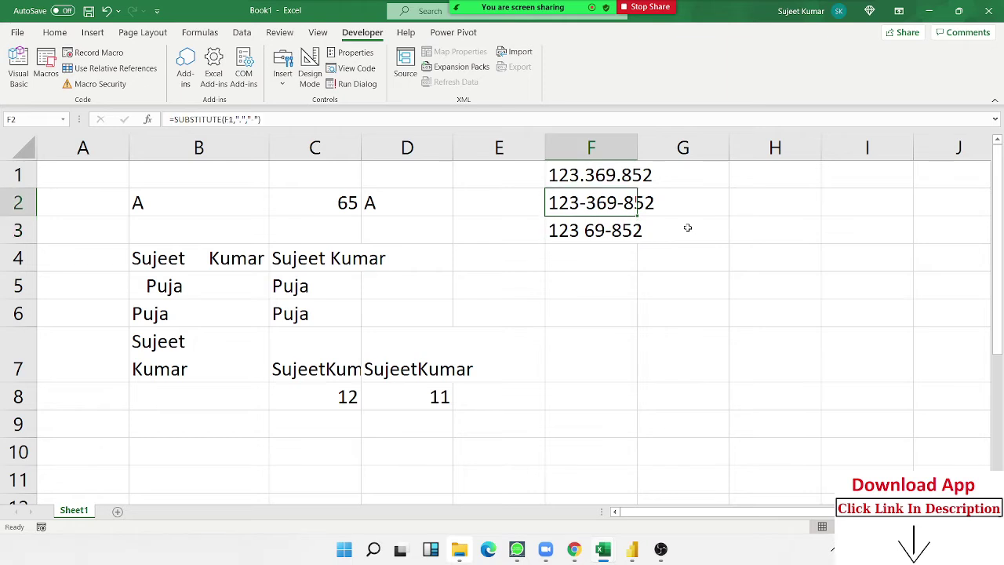
key("Up")
key("Down")
key("Down")
key("Down")
key("Up")
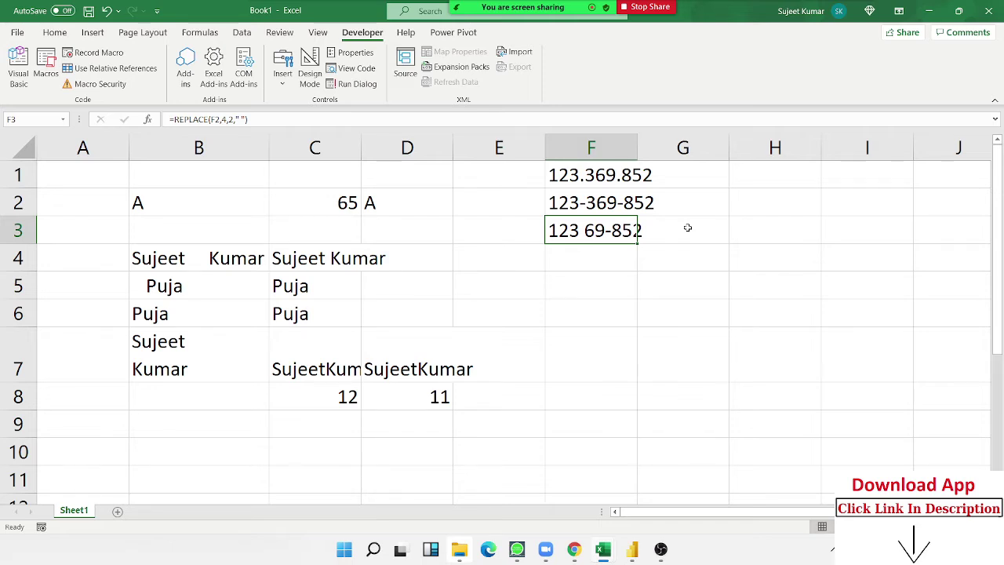
key("Return")
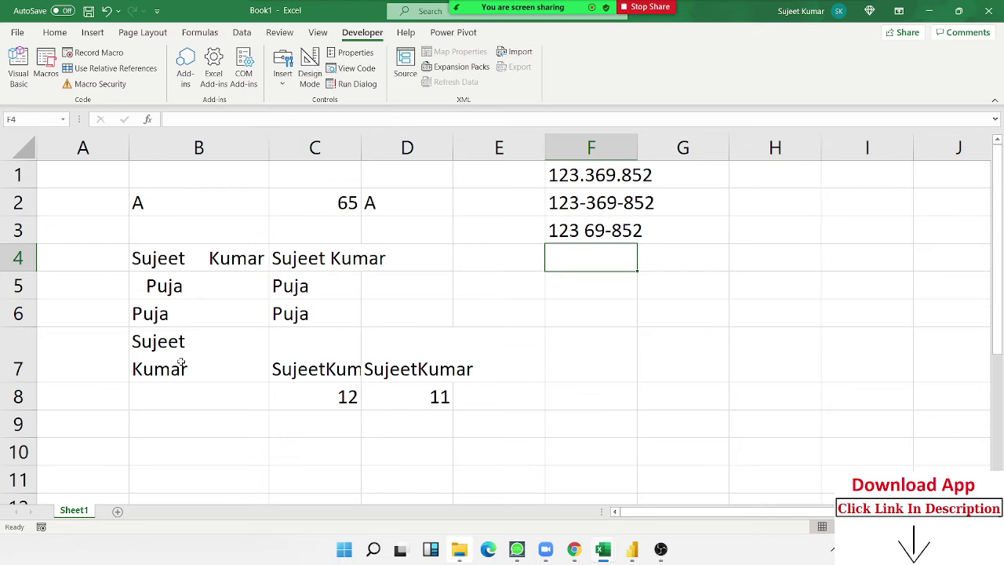
scroll(179, 359, "down", 1)
left_click(187, 276)
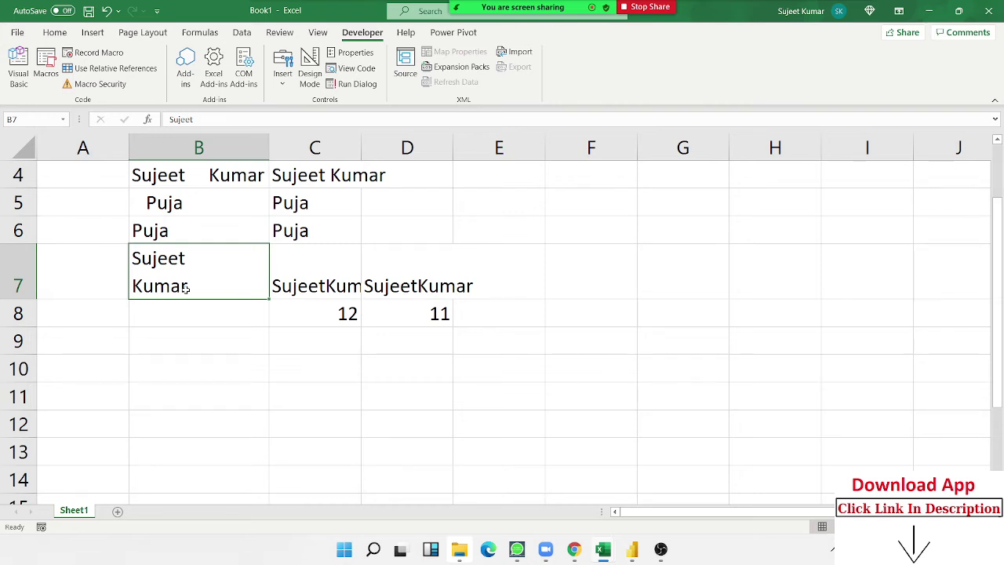
left_click(154, 315)
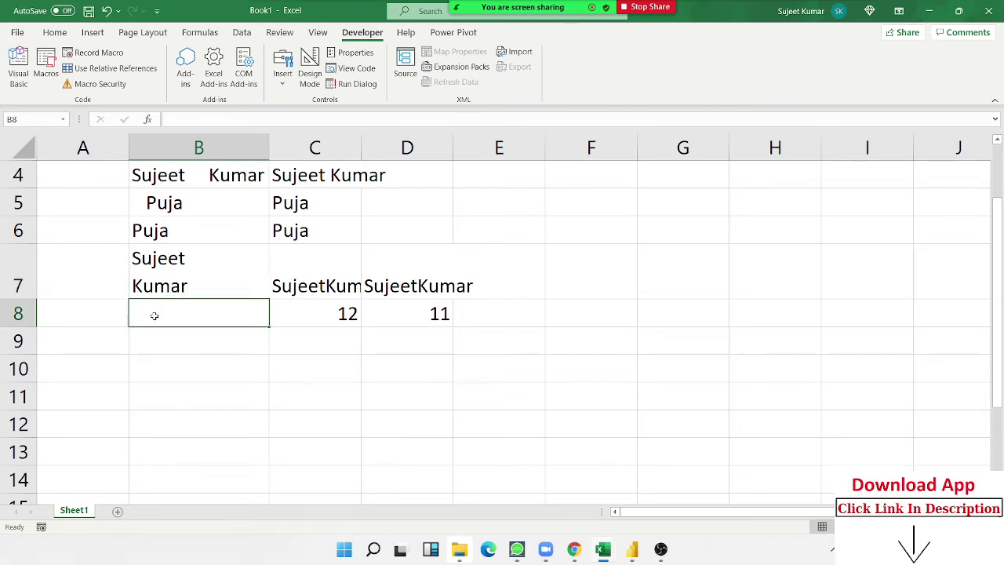
type("=sum")
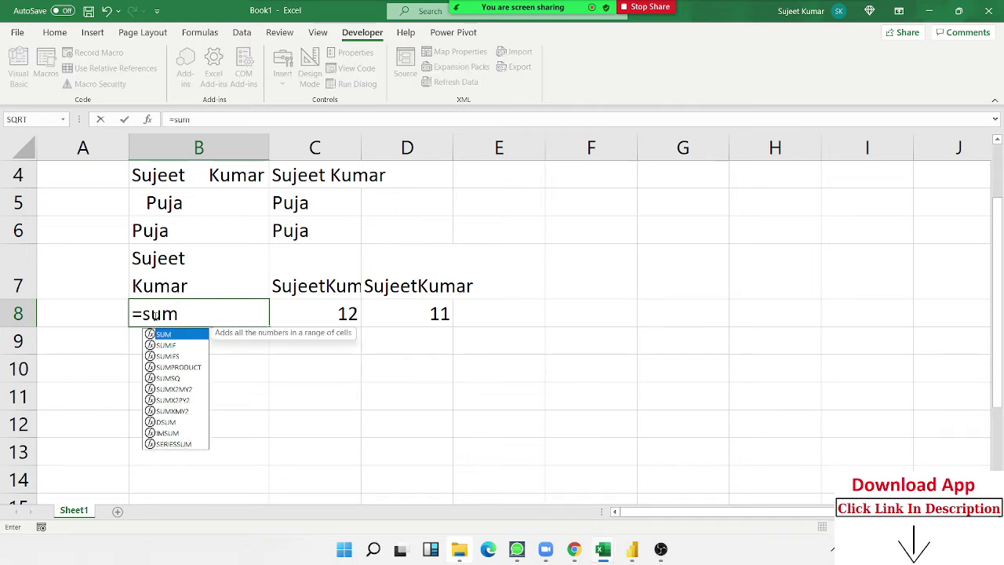
key("BackSpace")
type("b")
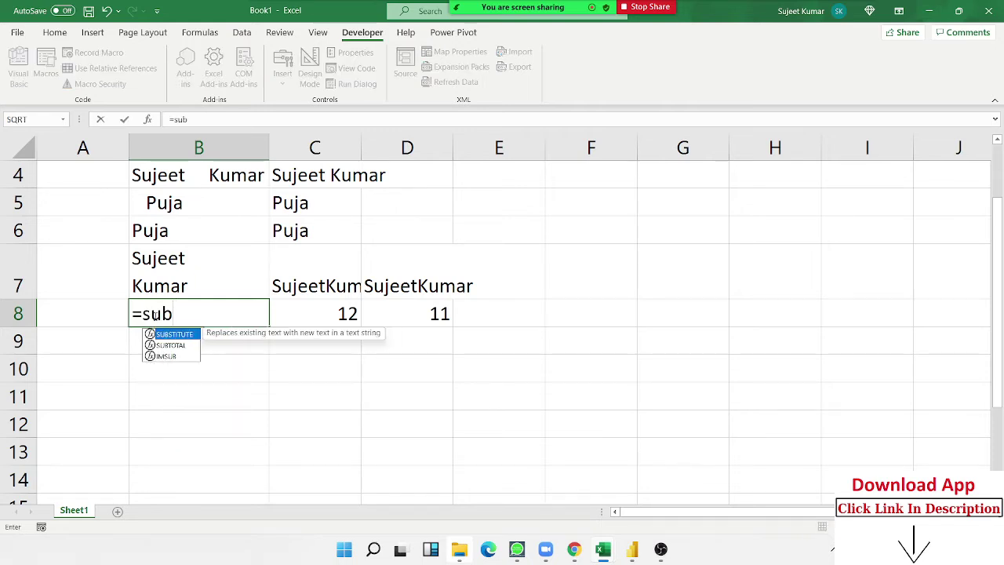
key("Tab")
type("B7.")
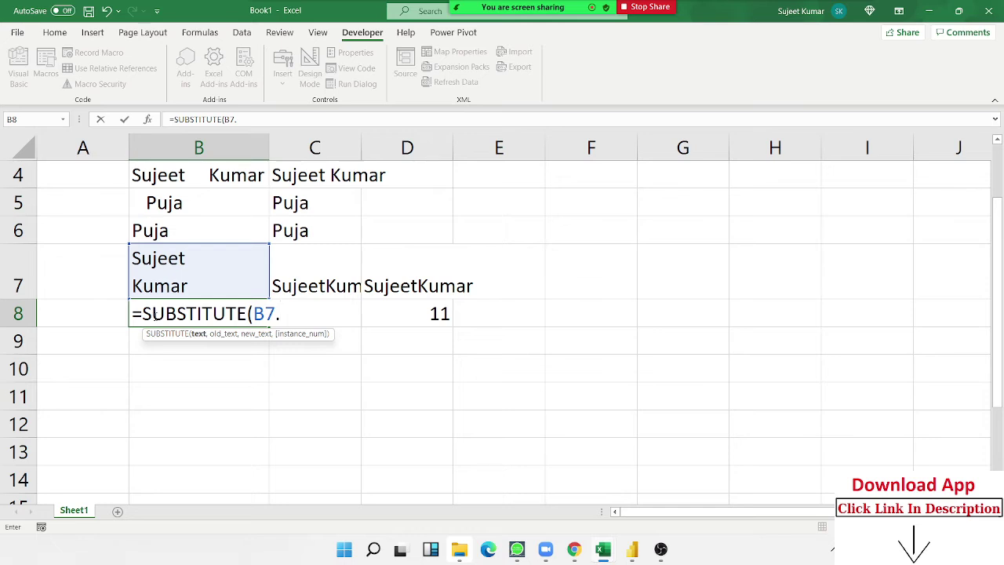
key("BackSpace")
type(",")
type("\"")
key("alt+Return")
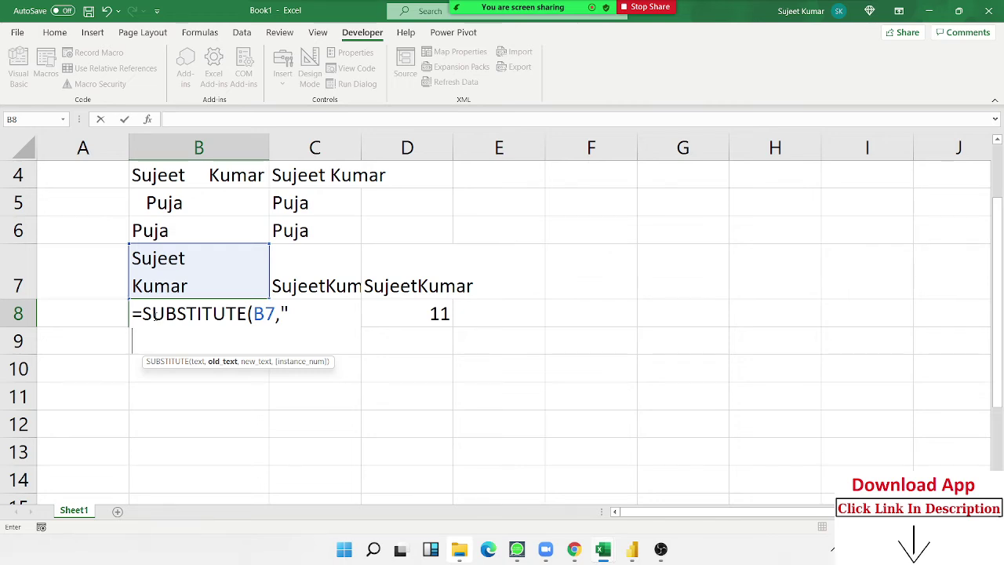
key("Escape")
scroll(595, 228, "up", 1)
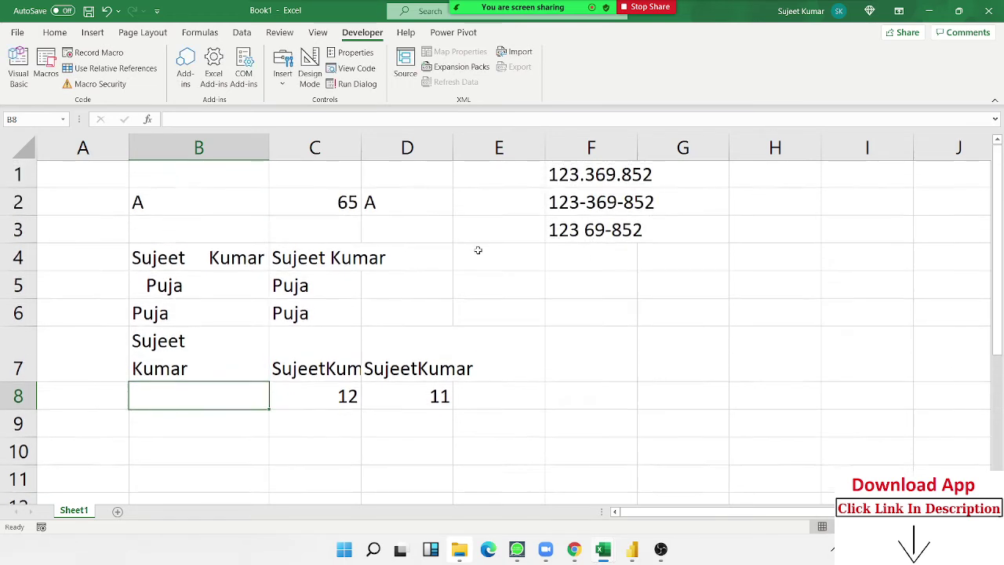
left_click(210, 203)
left_click(317, 185)
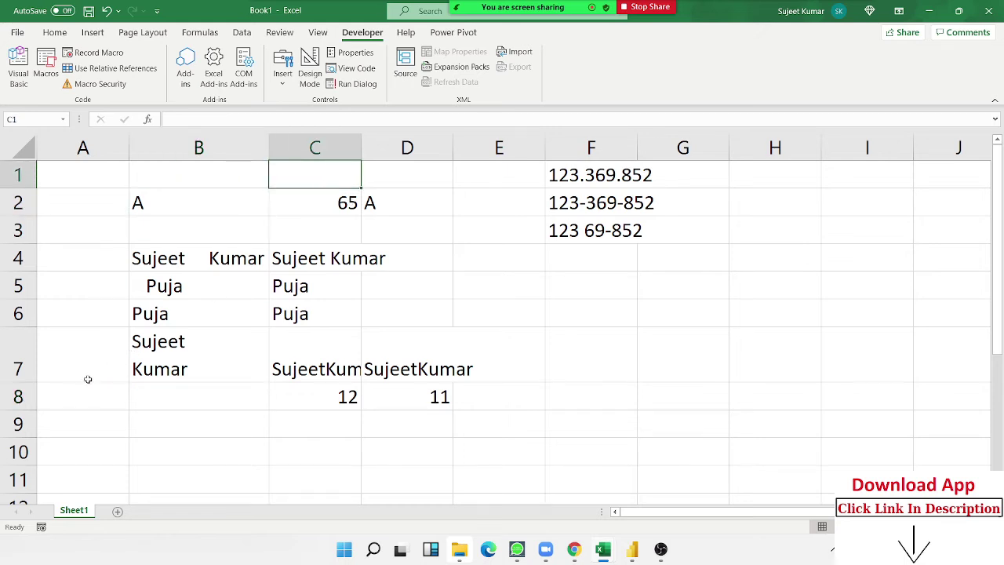
Insert a line break inside A11 so it holds a two-line entry
scroll(44, 403, "down", 2)
left_click(71, 320)
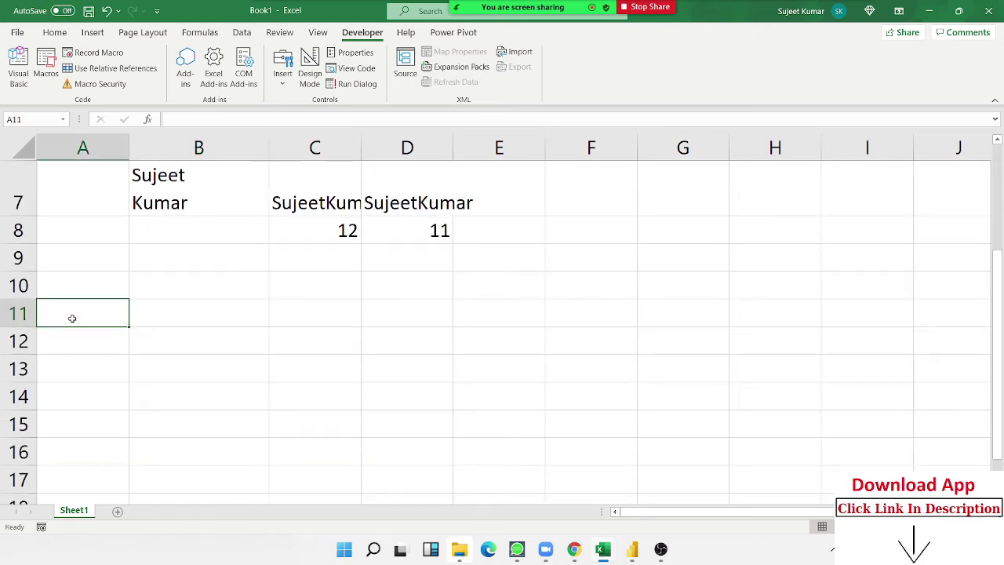
double_click(73, 318)
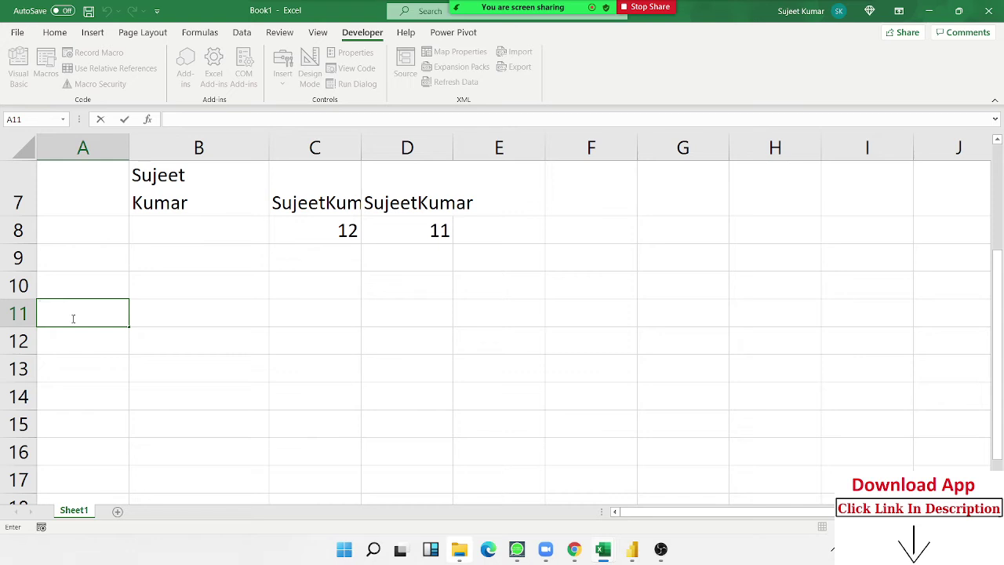
key("alt+Return")
key("Return")
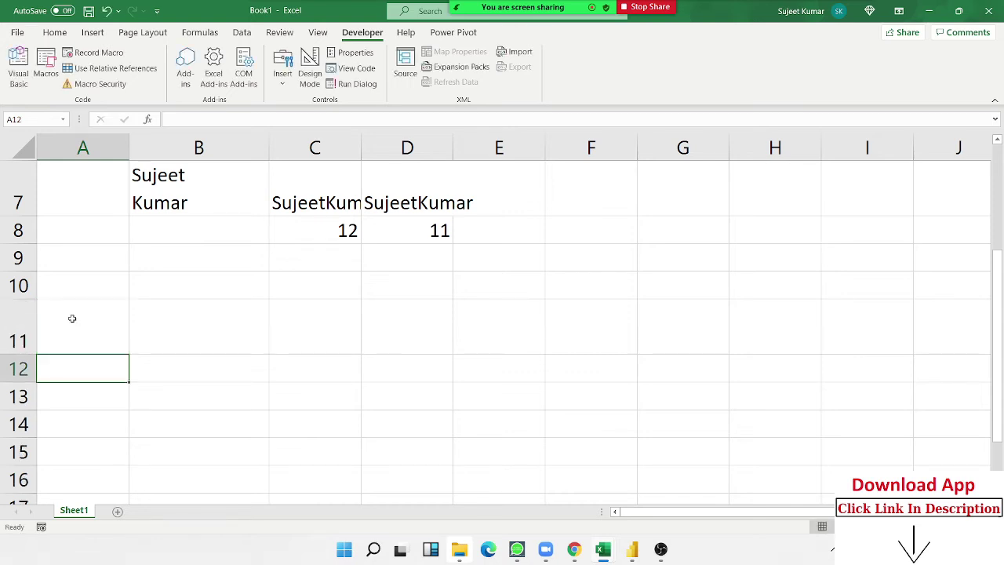
left_click(72, 318)
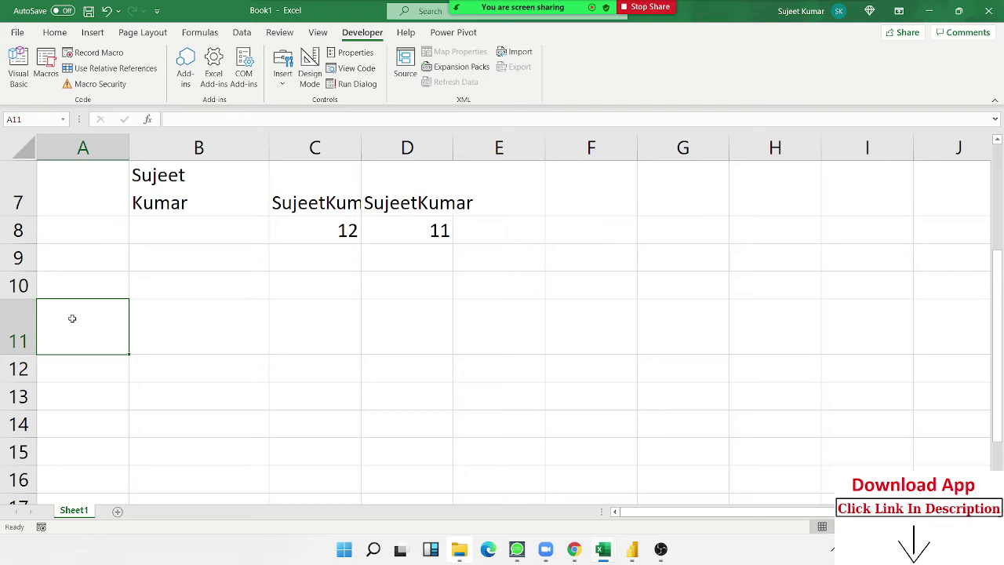
Enter =CODE(A11) in B11, returning 10
key("Right")
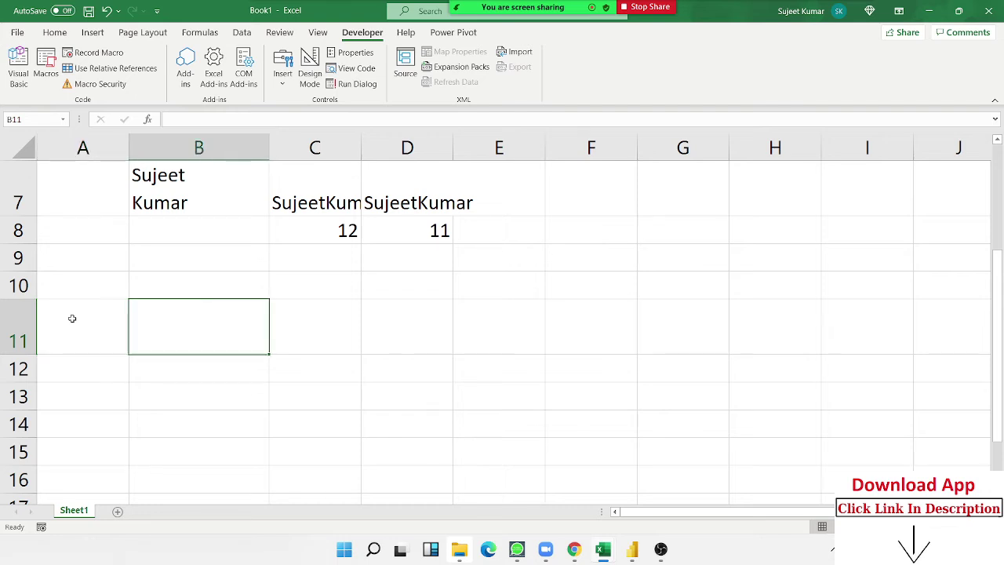
type("=co")
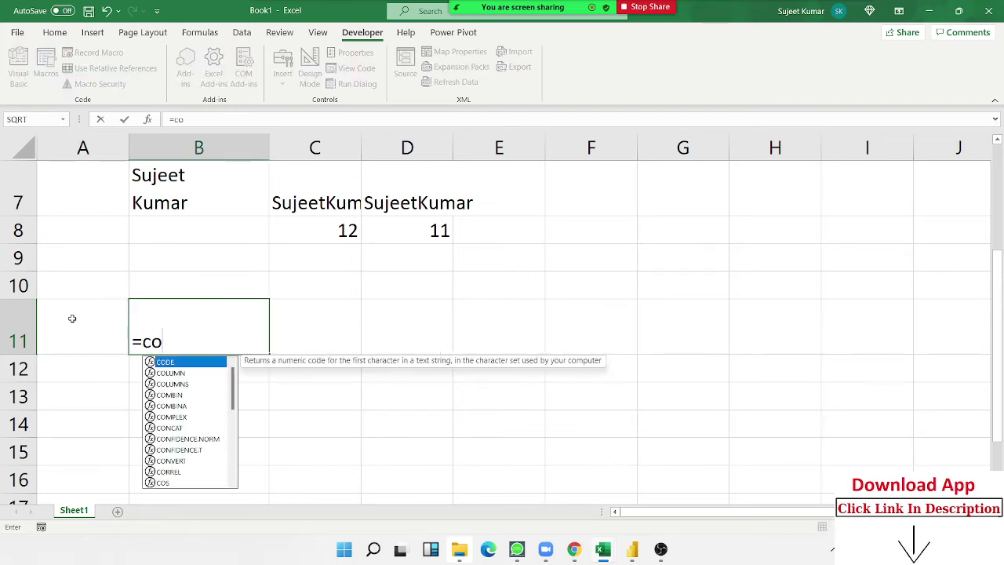
type("de")
key("Tab")
left_click(71, 318)
key("ctrl+Return")
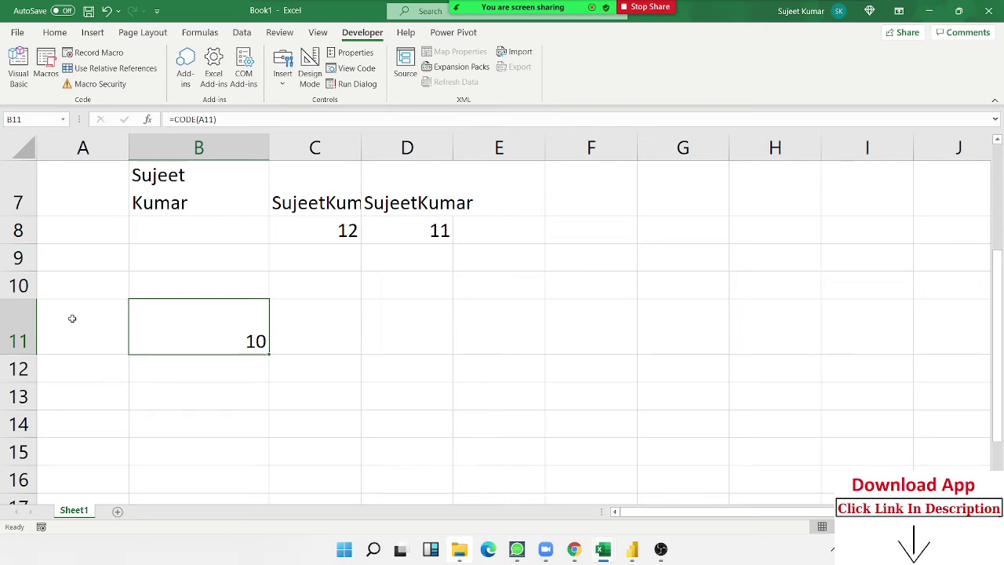
key("Right")
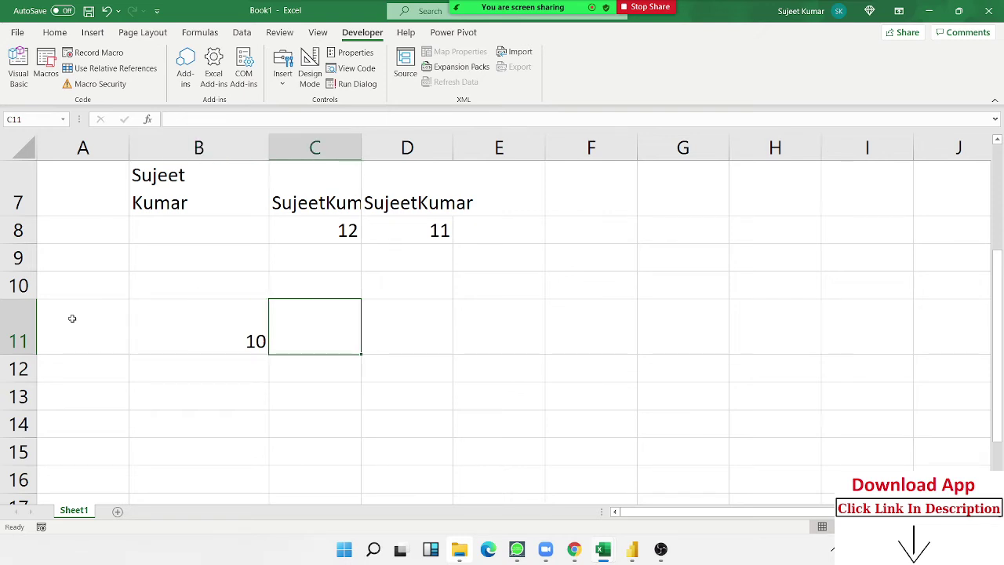
key("Left")
key("Right")
Enter =CHAR(10) in C11 to produce a line-break character
type("=")
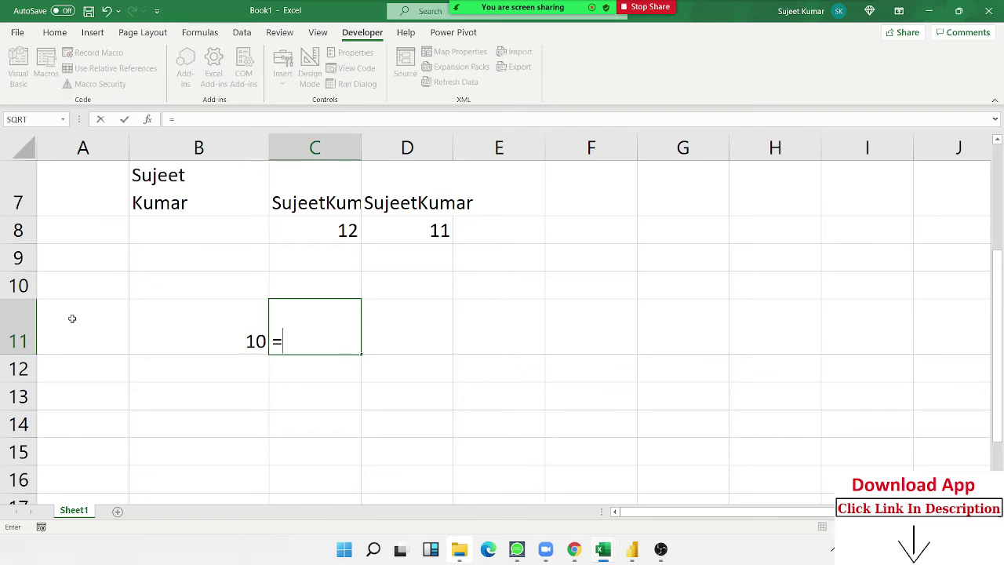
type("ch")
key("Tab")
type("10")
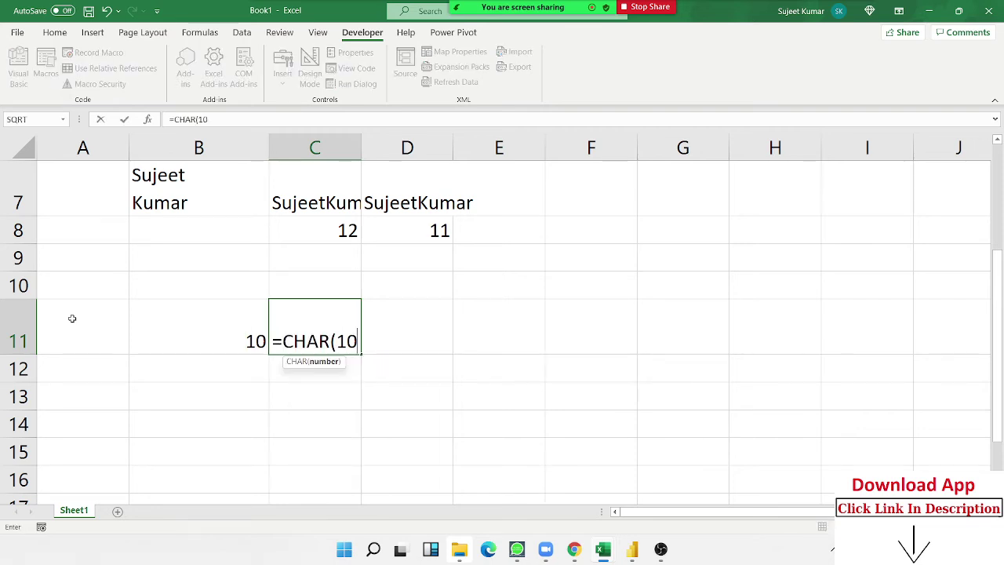
type(")")
key("Return")
Enter =A11=C11 in D11, which shows TRUE
key("Up")
key("Right")
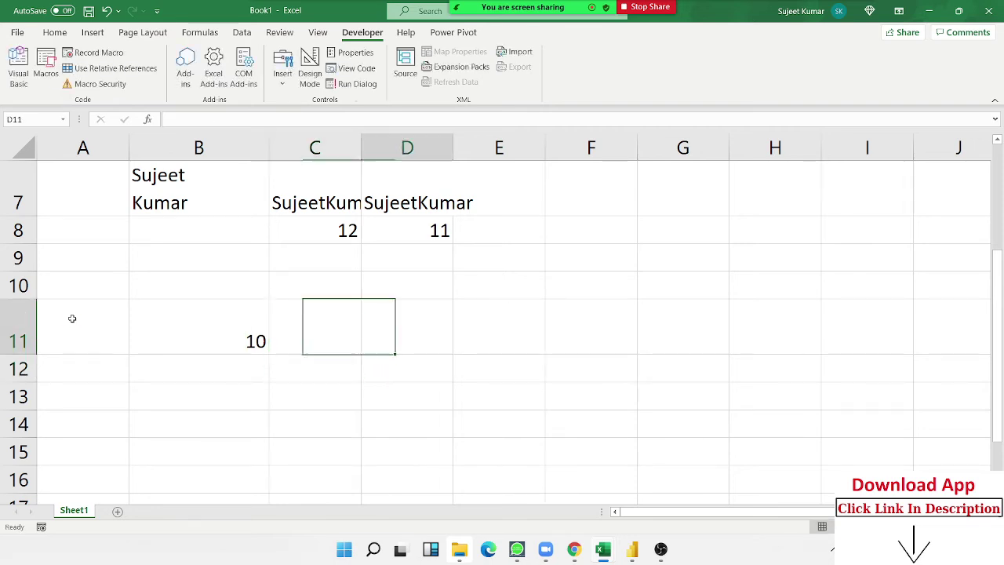
type("=")
key("Left")
key("Left")
key("Left")
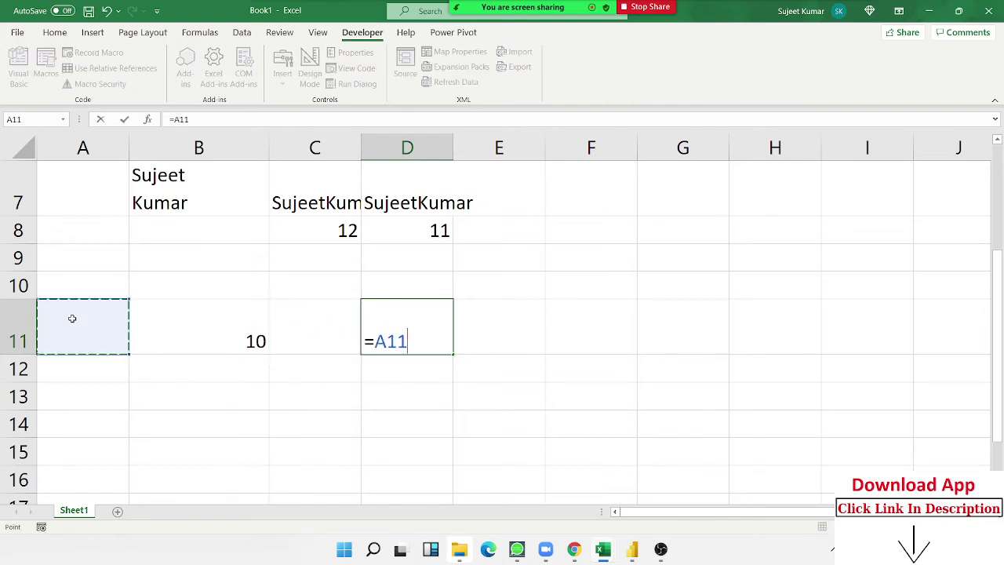
type("=")
key("Left")
key("Return")
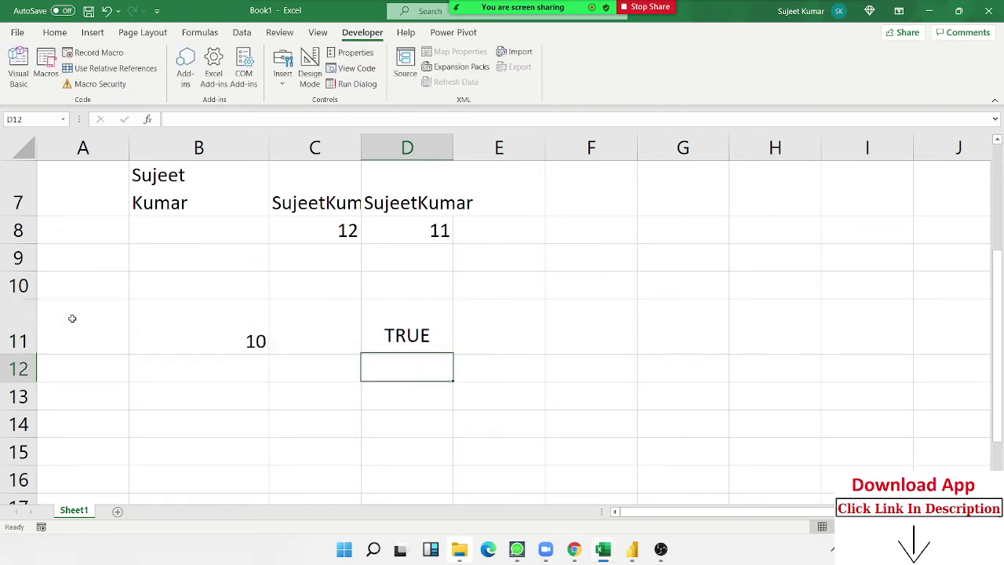
key("Up")
key("Left")
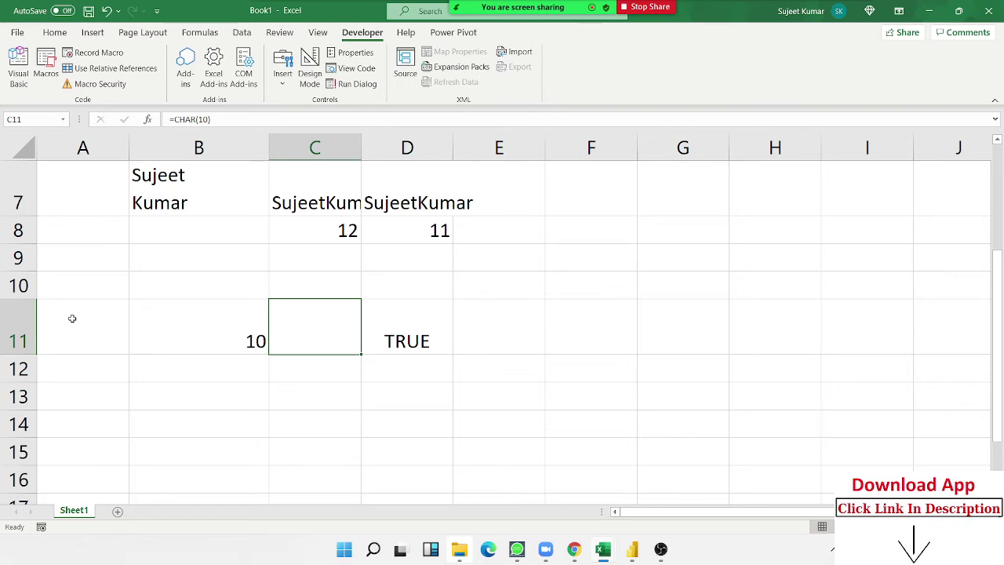
key("Up")
key("Up")
key("Up")
key("Up")
key("Up")
key("Down")
key("Down")
key("Down")
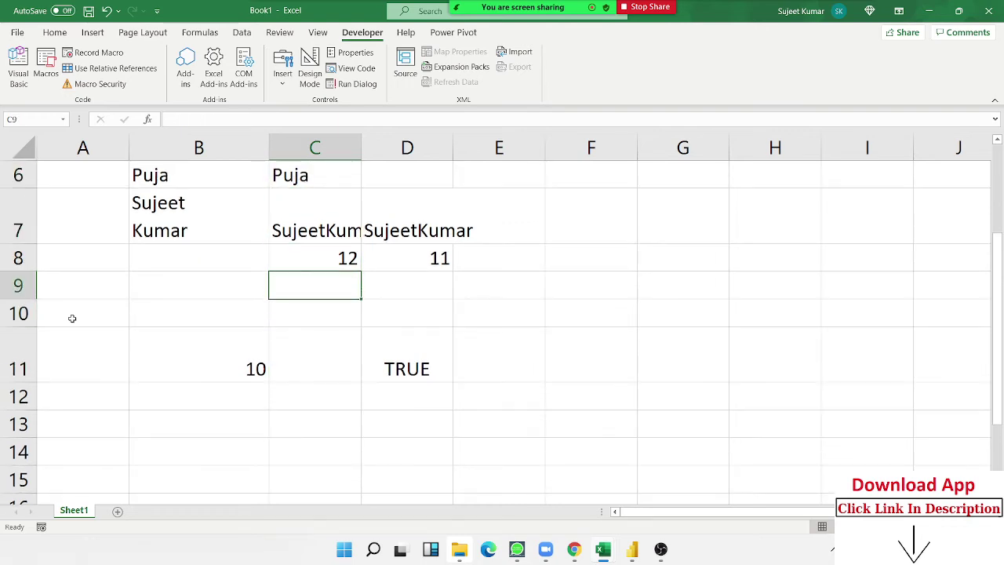
key("Up")
key("Left")
Enter =SUBSTITUTE(B7,CHAR(10)," ") in B8 to show B7's name on one line
type("=s")
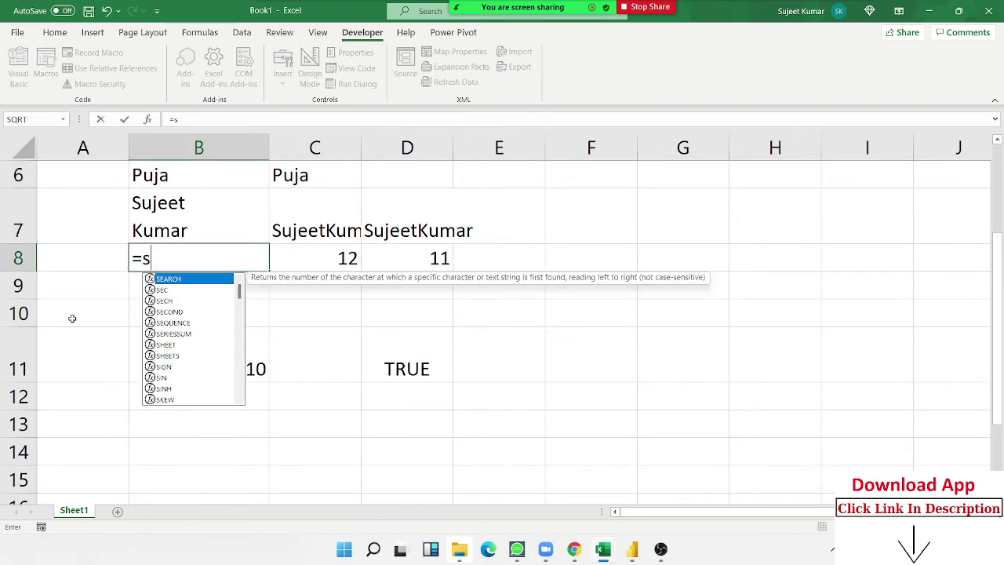
type("ub")
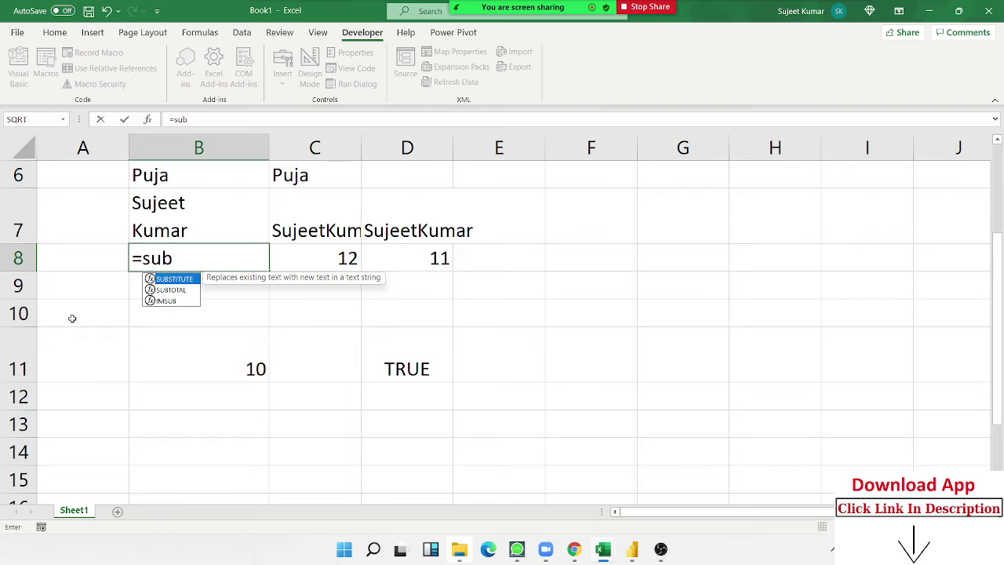
key("Tab")
key("Up")
type(",")
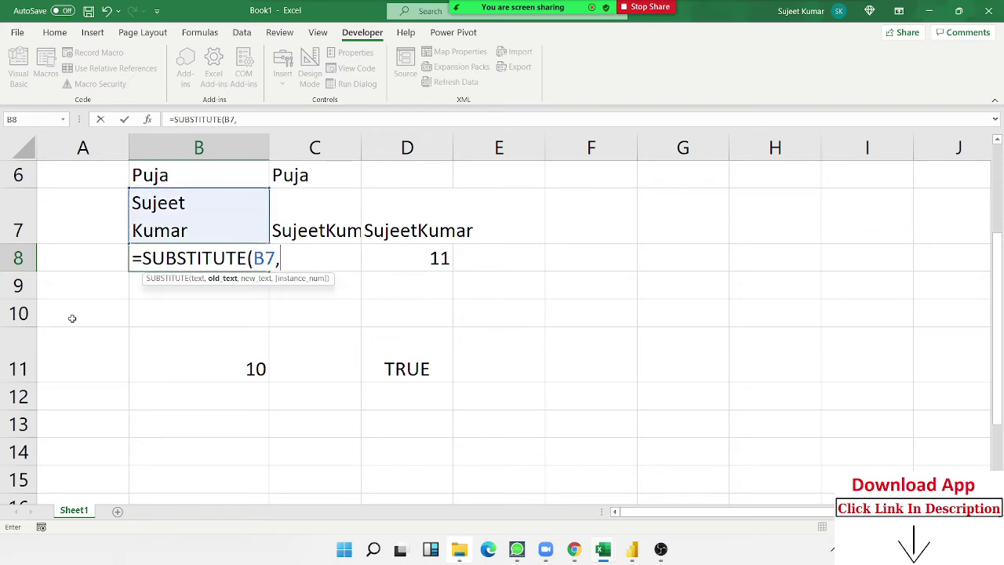
type("c")
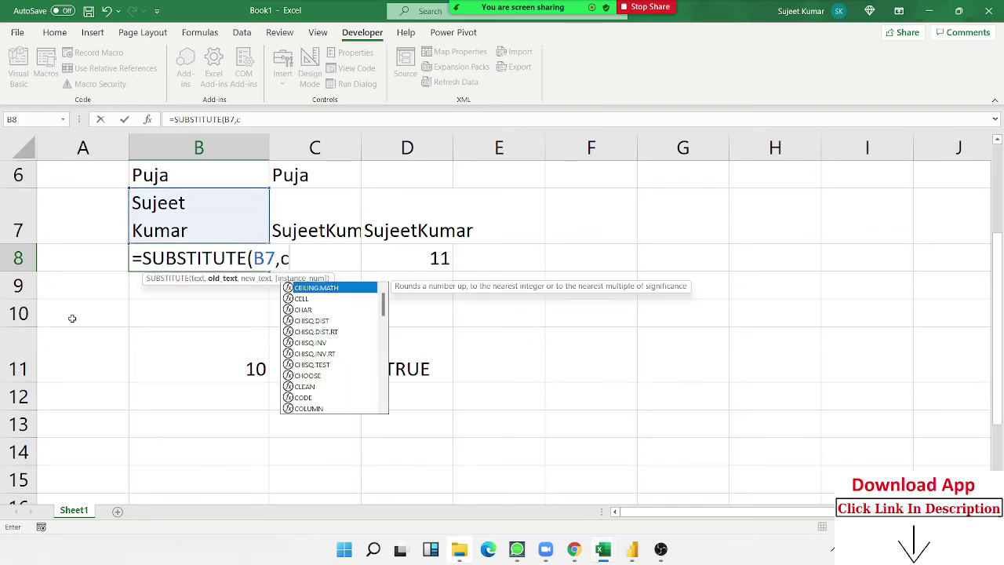
type("h")
key("Tab")
type("10")
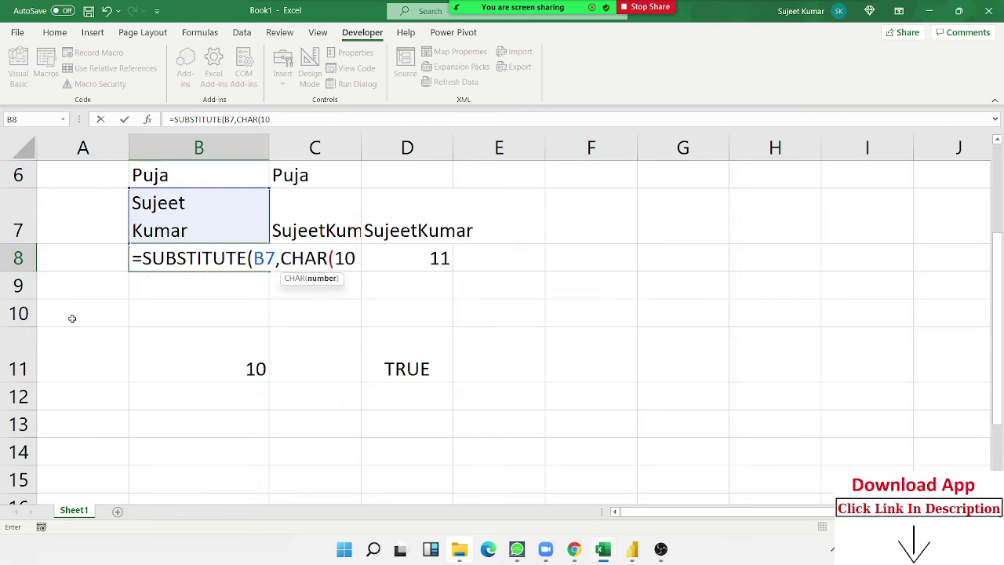
type("),\" \"")
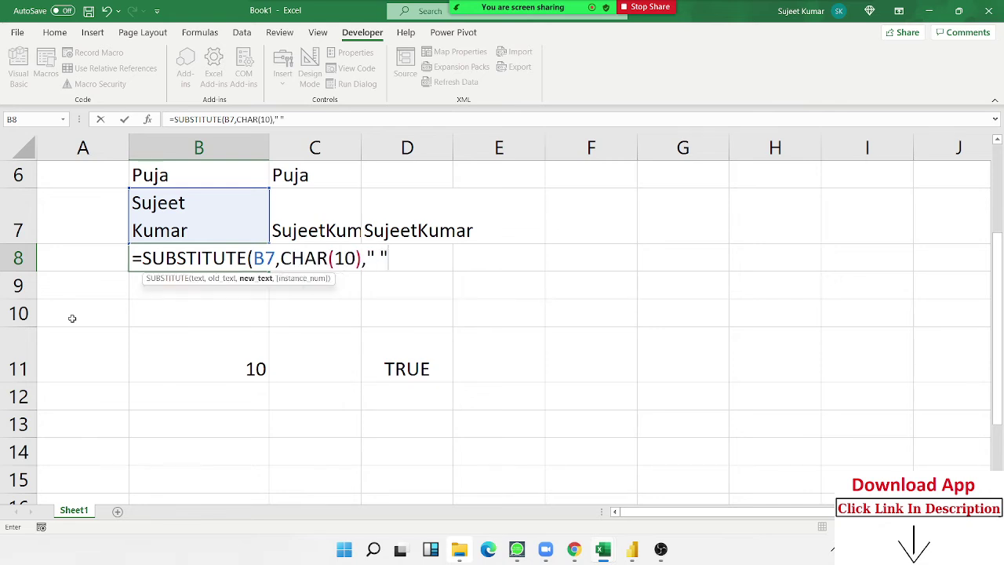
type(")")
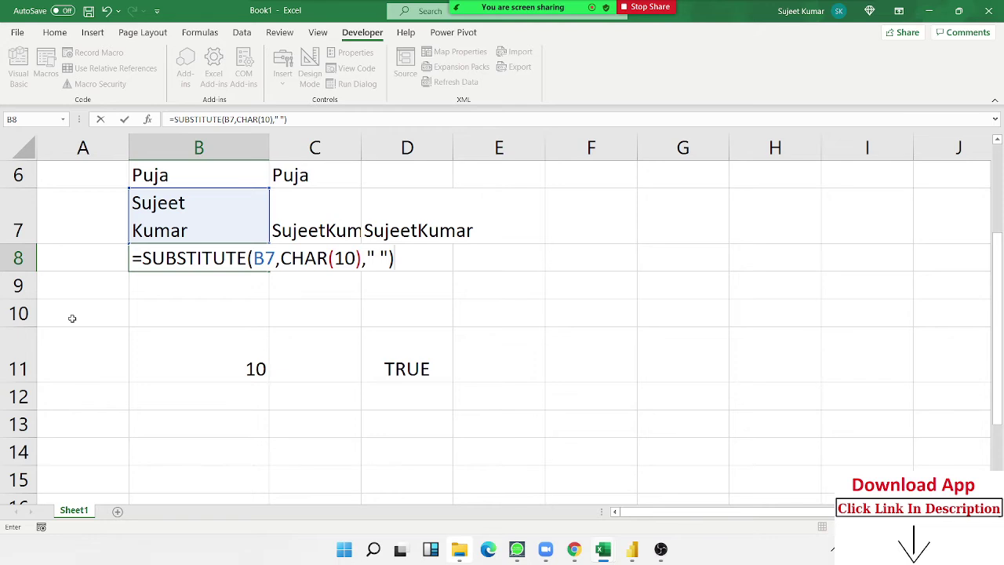
key("Return")
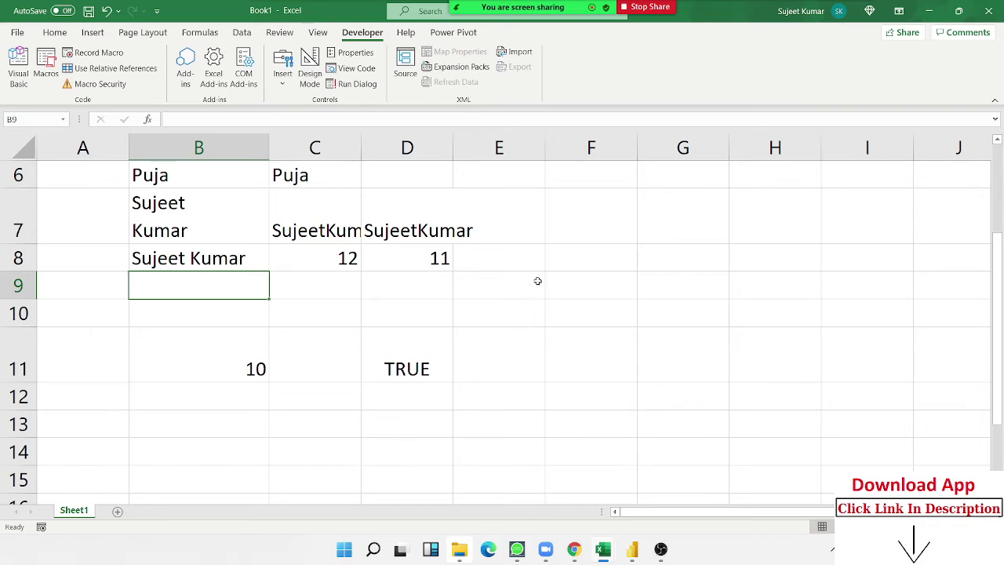
Type a sample lowercase first name into B14
scroll(282, 366, "down", 1)
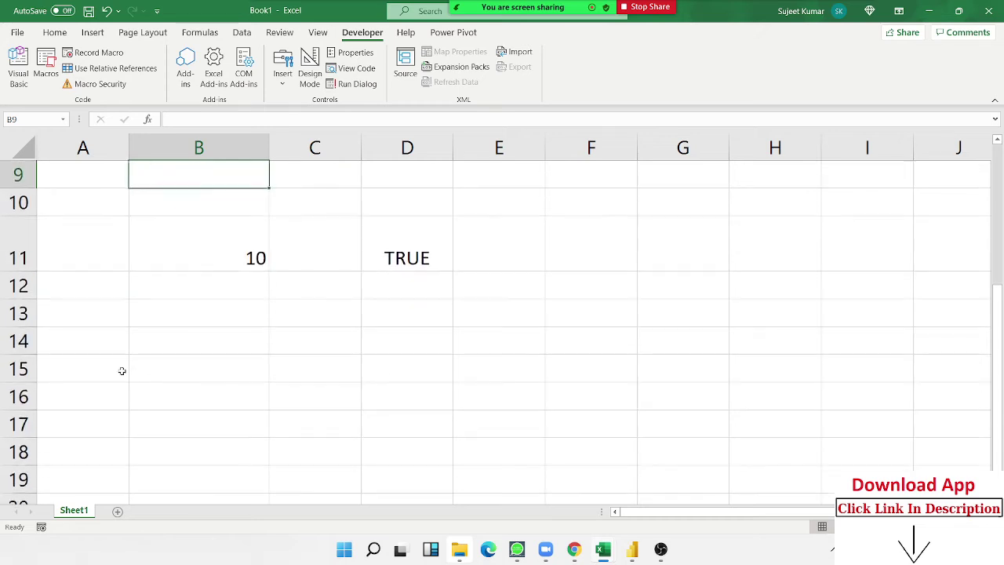
left_click(134, 347)
type("s")
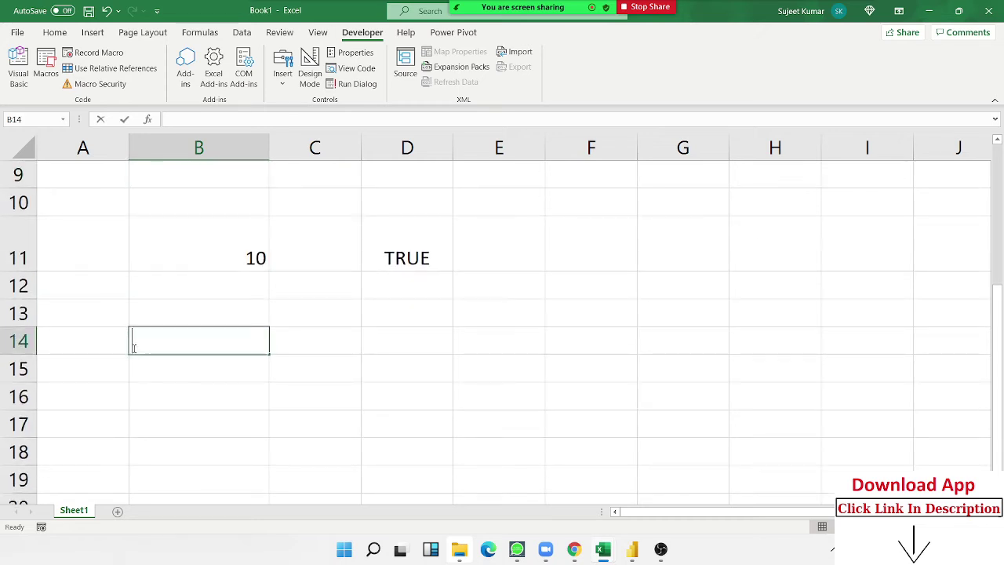
type("ujeet")
key("Tab")
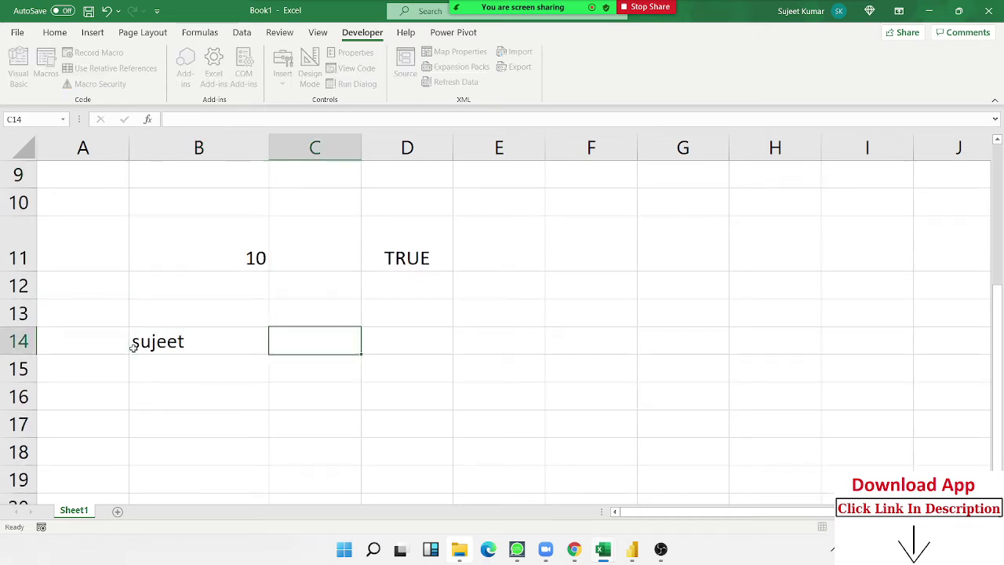
Enter =UPPER(B14) in C14 to show the name in capitals
type("=u")
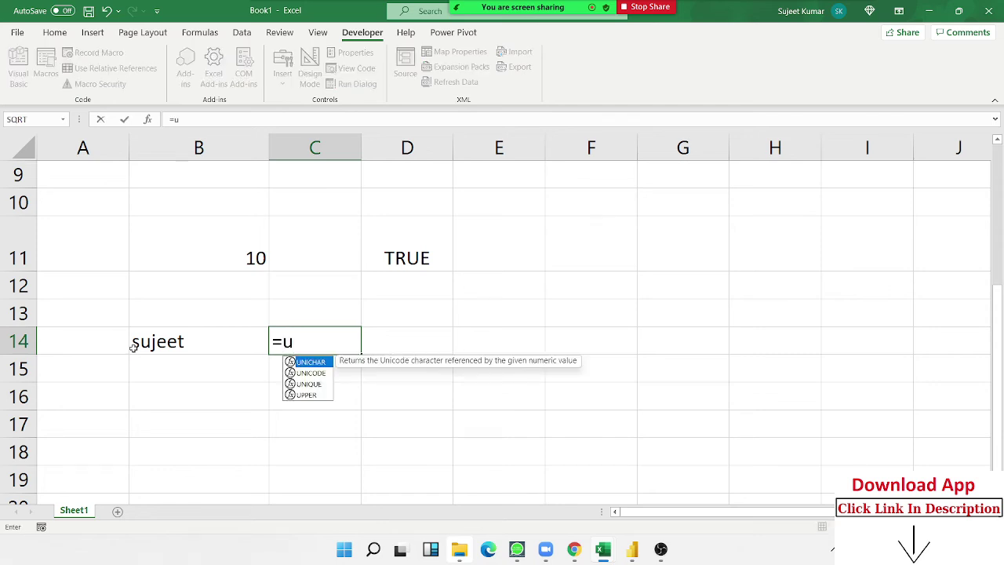
key("Down")
key("Down")
key("Down")
key("Tab")
left_click(134, 347)
key("Return")
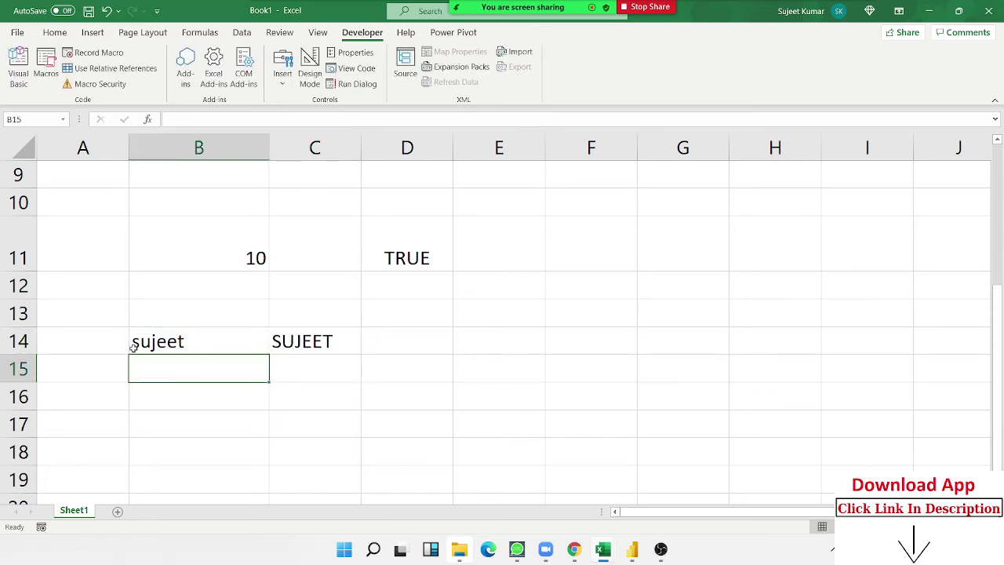
key("Up")
key("Right")
key("Right")
Enter =LOWER(C14) in D14 to convert it back to lowercase
type("=")
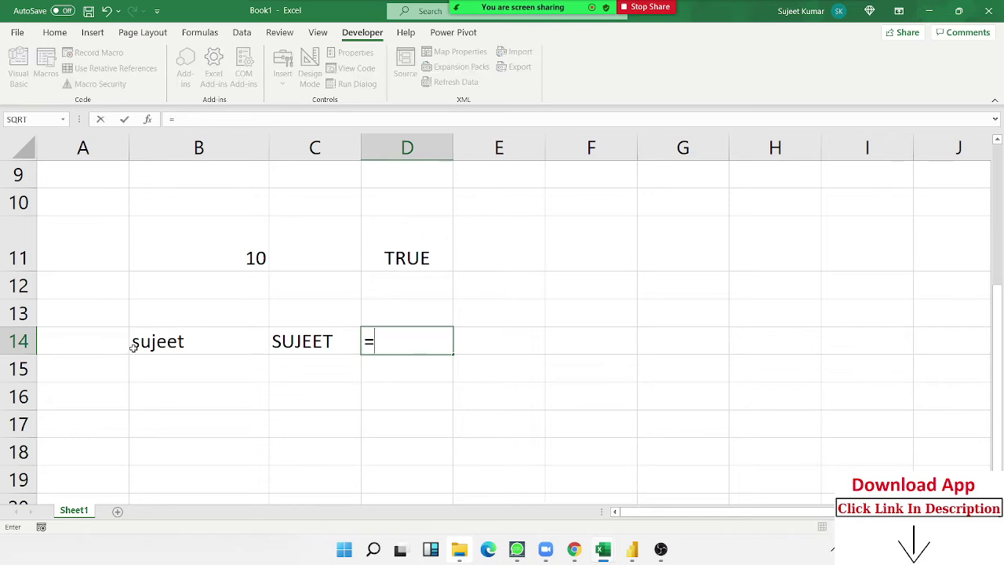
type("low")
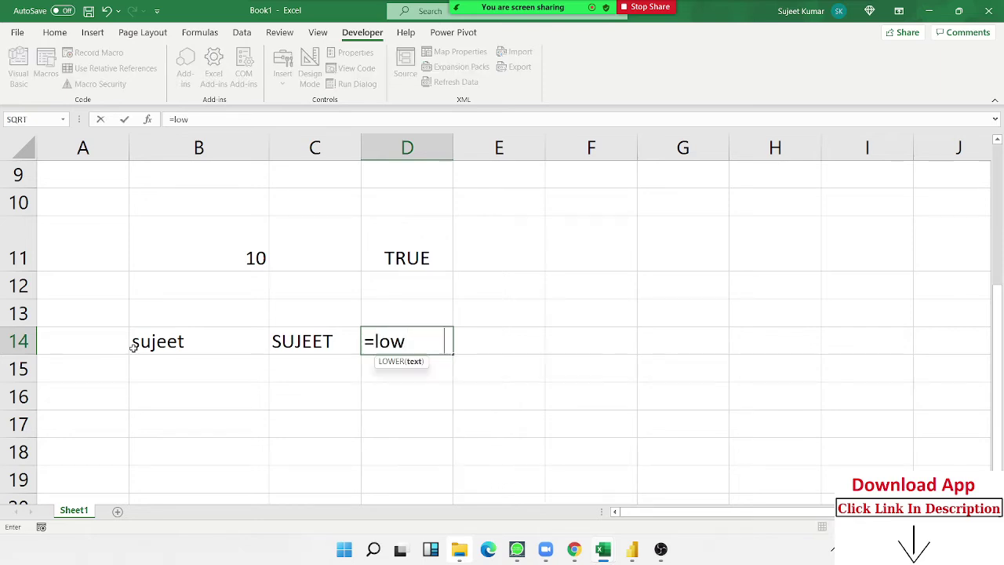
key("Tab")
key("Left")
key("Return")
key("Down")
key("Up")
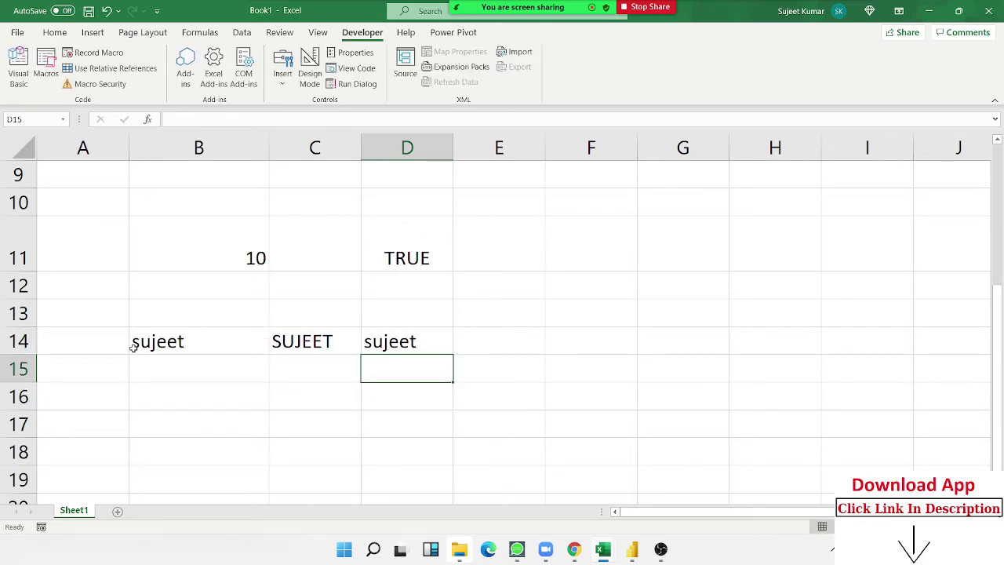
key("Right")
key("Up")
Enter =PROPER(D14) in E14 to capitalise each word
type("=p")
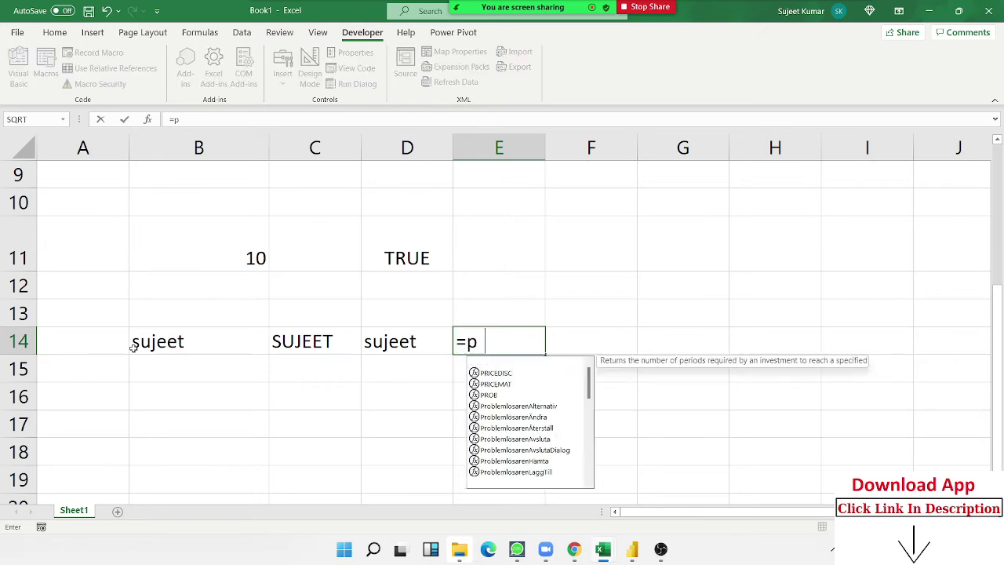
type("rop")
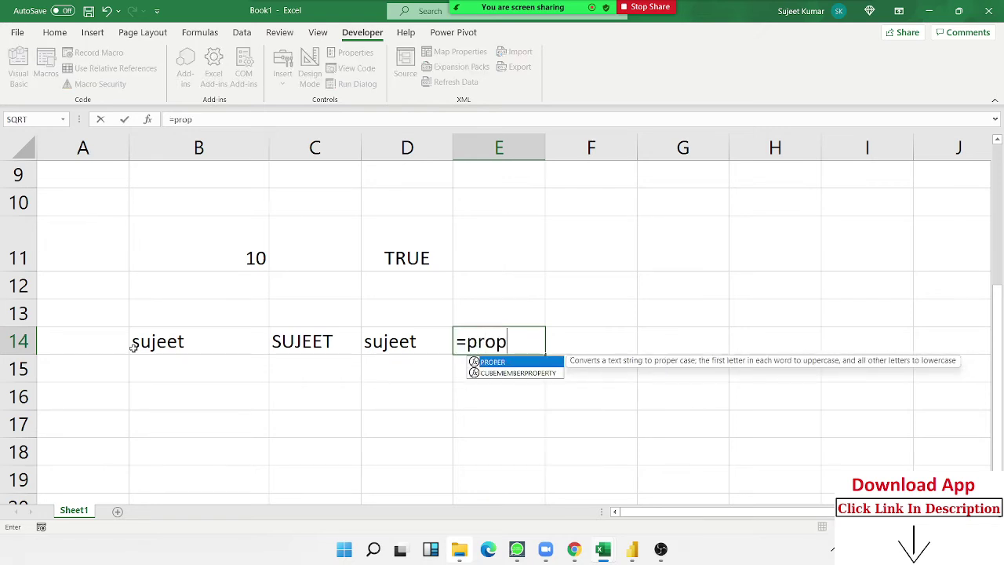
key("Tab")
key("Left")
key("Return")
key("Up")
key("Left")
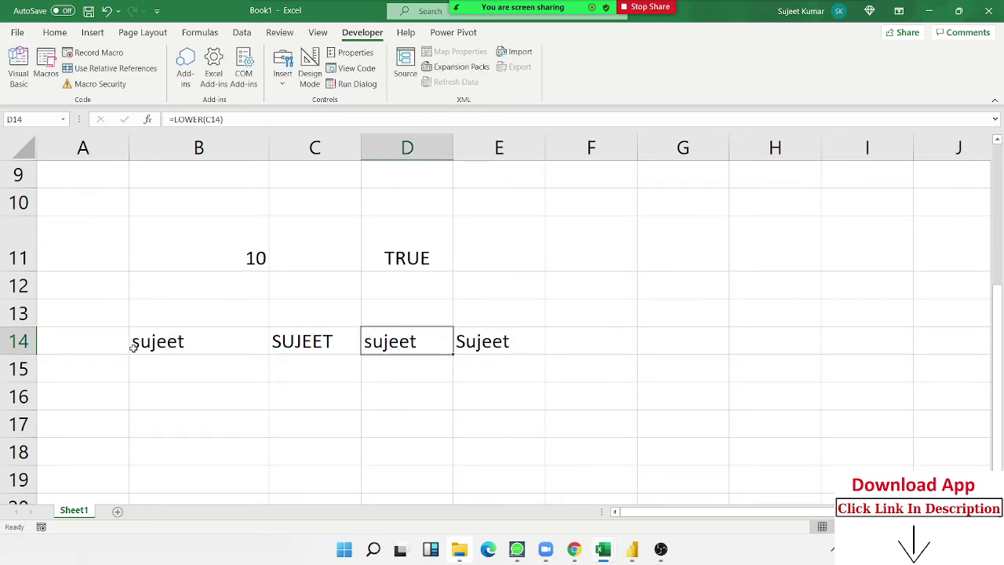
Overwrite D14 with a full name in lowercase so E14 shows it in proper case
type("S")
key("BackSpace")
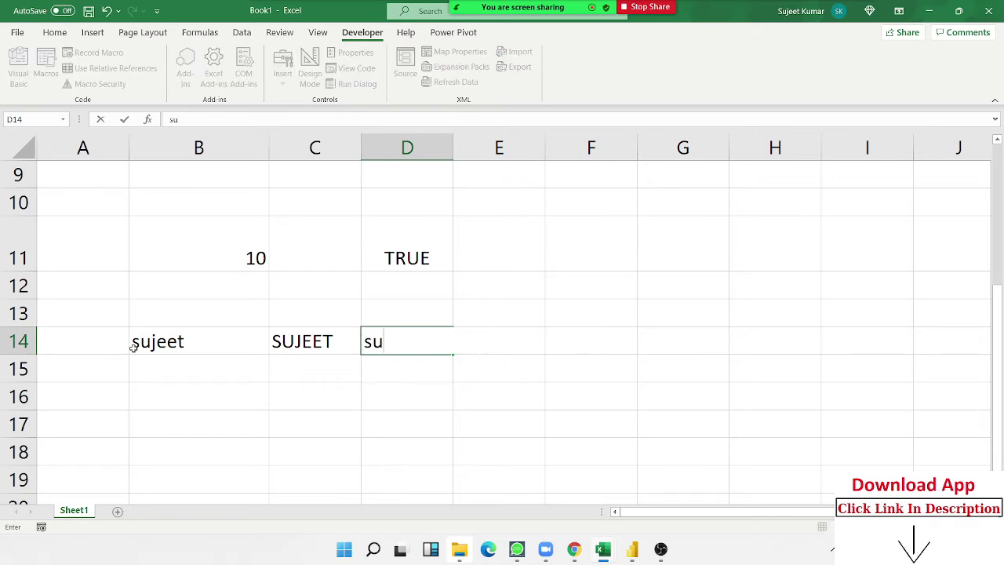
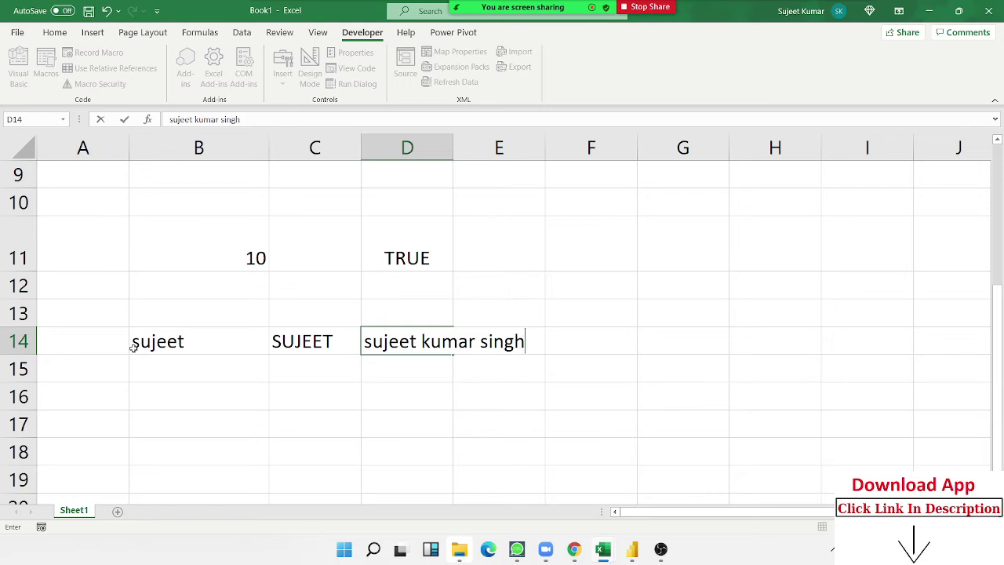
key("Return")
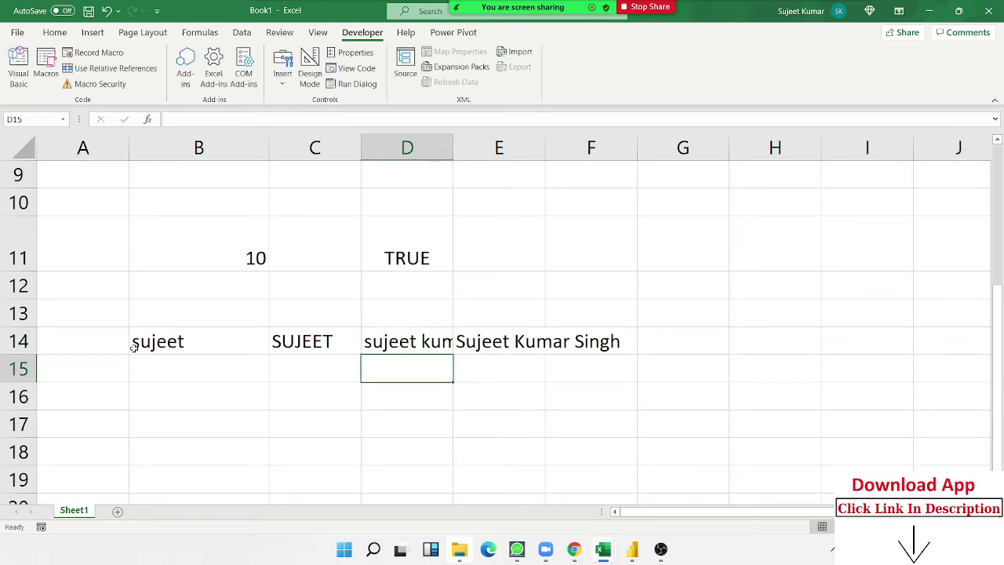
Enter the sample number 123.369.852 in B17
scroll(309, 415, "down", 1)
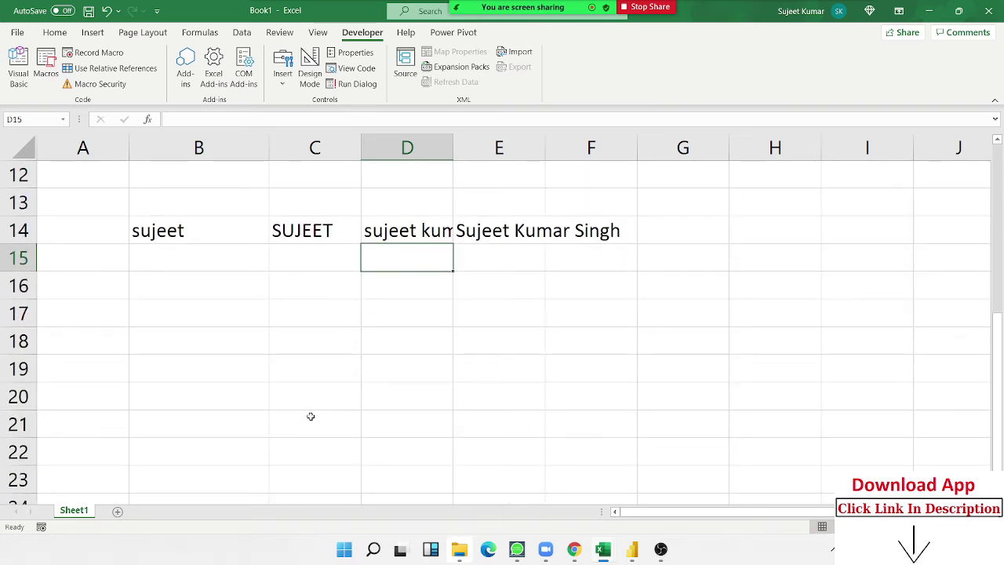
left_click(207, 308)
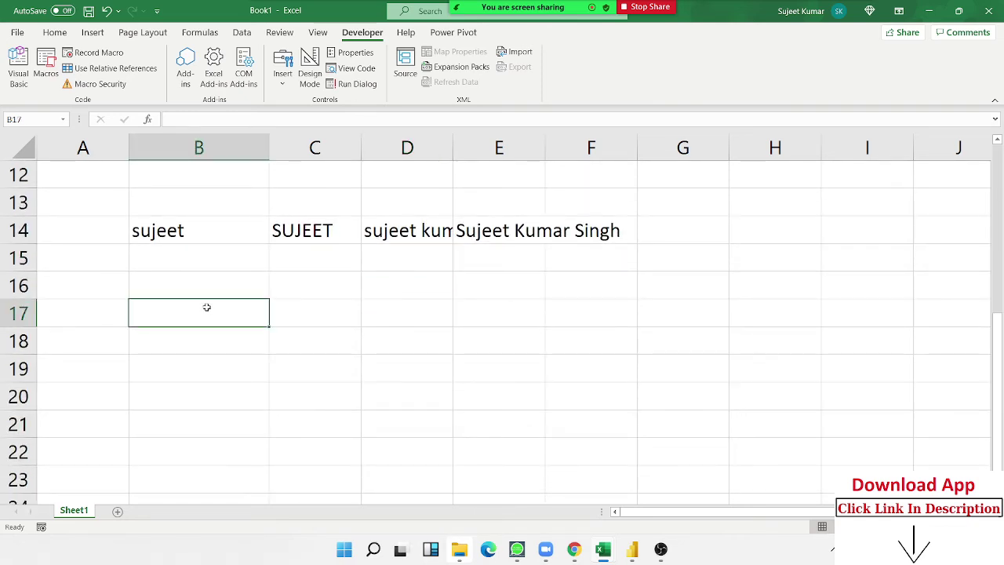
type("12")
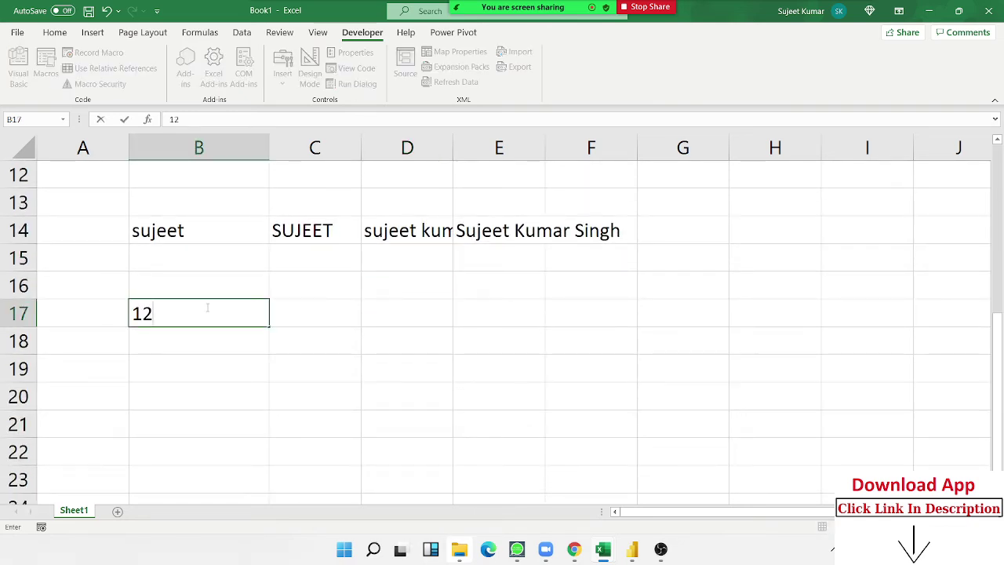
type("3.369.85")
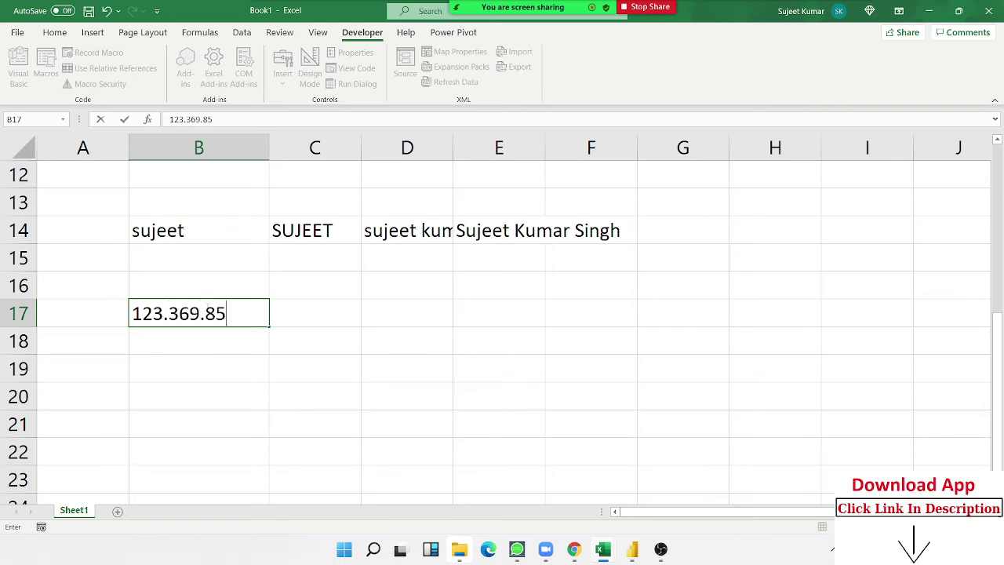
type("22")
key("BackSpace")
key("Return")
Enter =LEFT(B17,3) in C17, returning 123
left_click(272, 311)
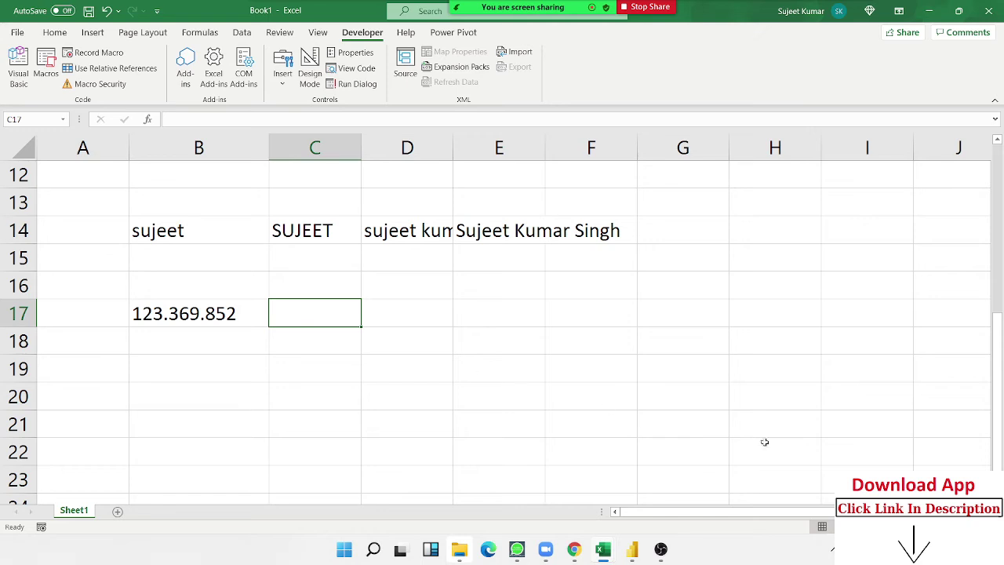
type("=")
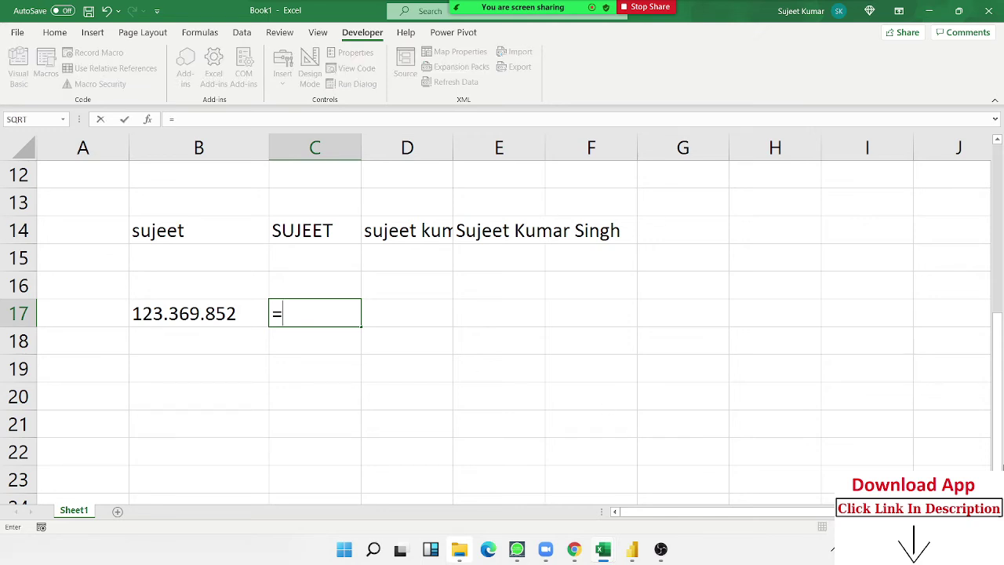
type("le")
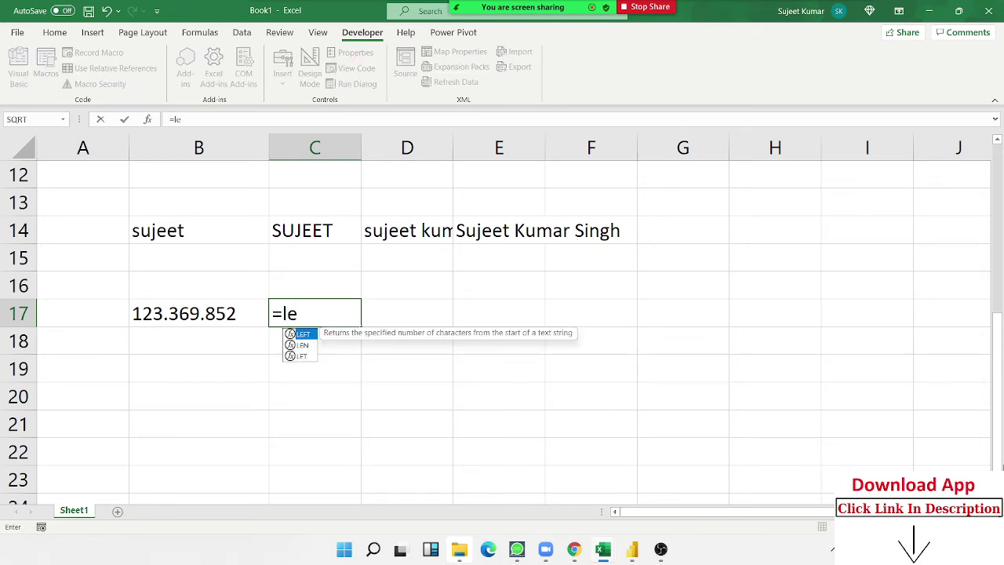
key("Tab")
key("Left")
type(",")
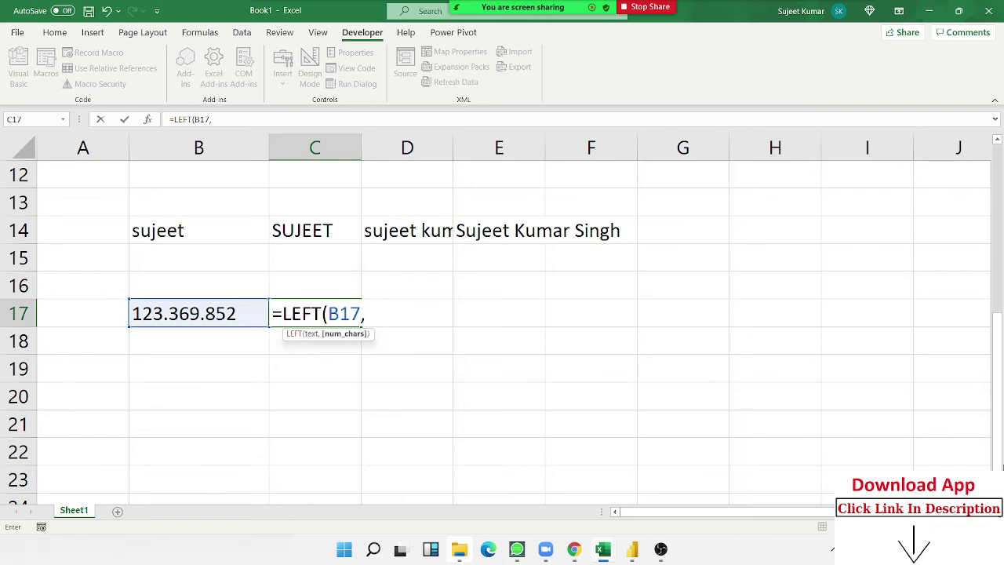
type("3")
key("Return")
left_click(314, 313)
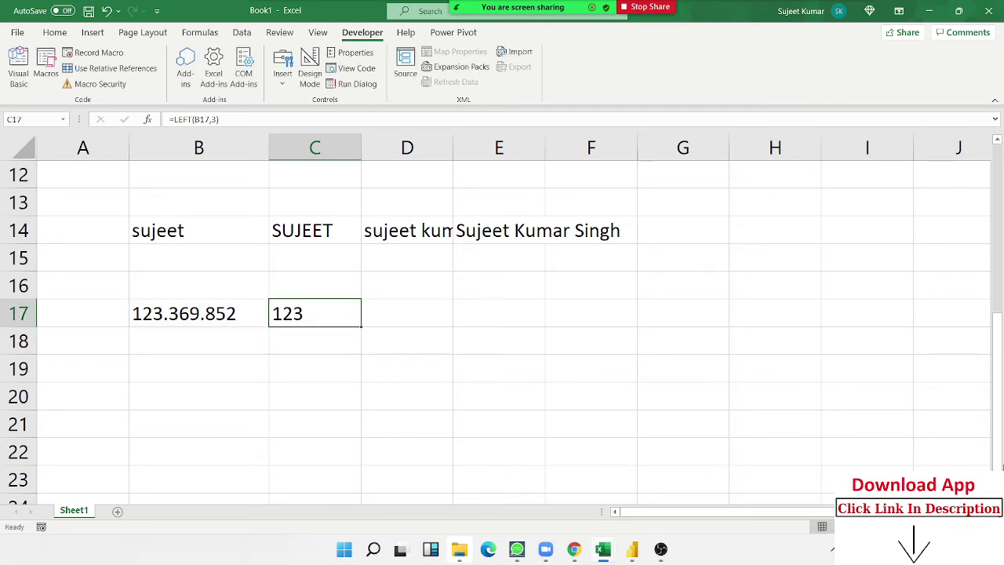
Enter =RIGHT(B17,3) in E17, returning 852
key("Right")
key("Right")
type("=r")
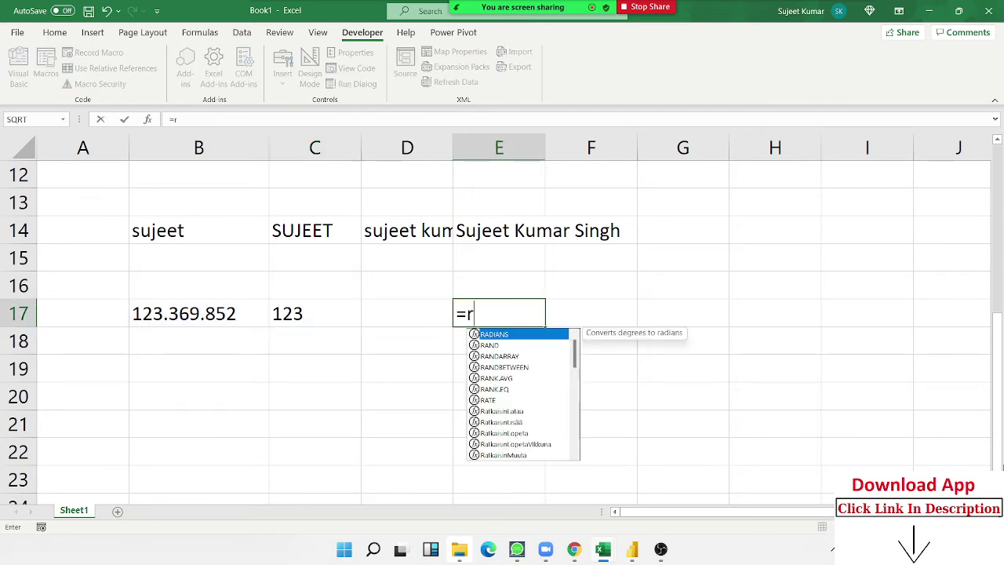
type("i")
key("Tab")
key("Left")
key("Left")
key("Left")
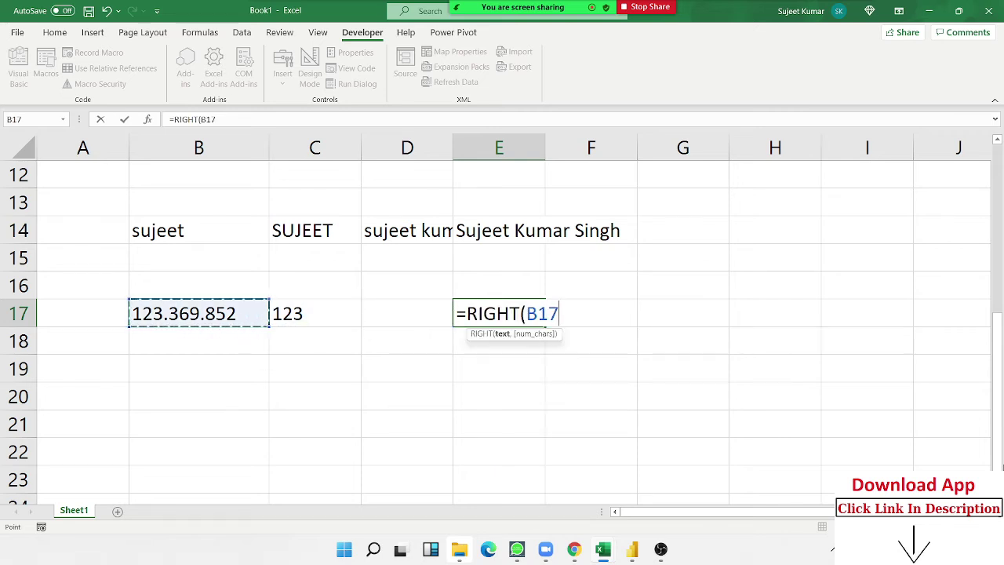
type(",")
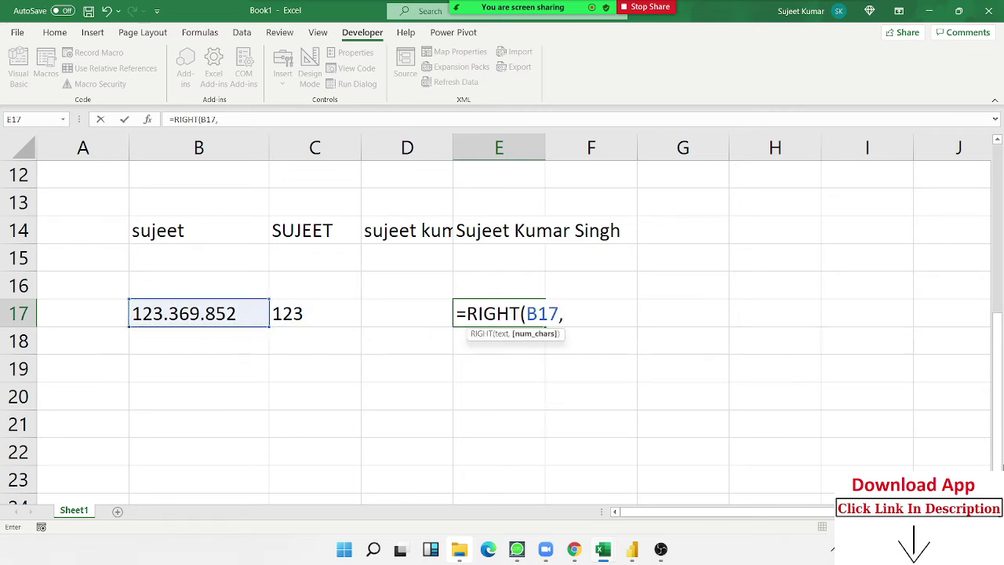
type("3")
key("Return")
key("Up")
Enter =MID(B17,5,3) in D17, returning the middle group 369
key("Left")
key("F2")
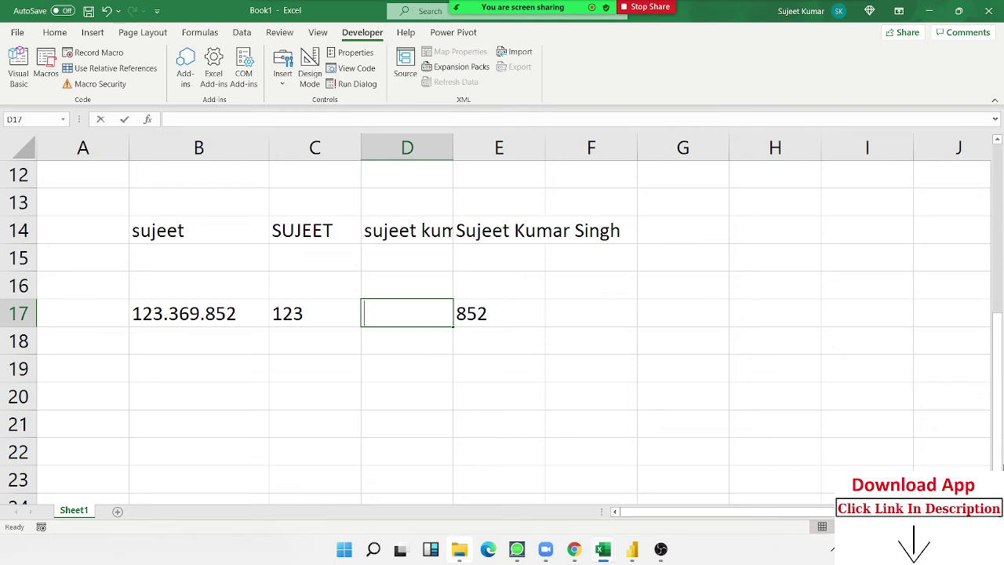
type("=mid")
key("Tab")
key("Left")
key("Left")
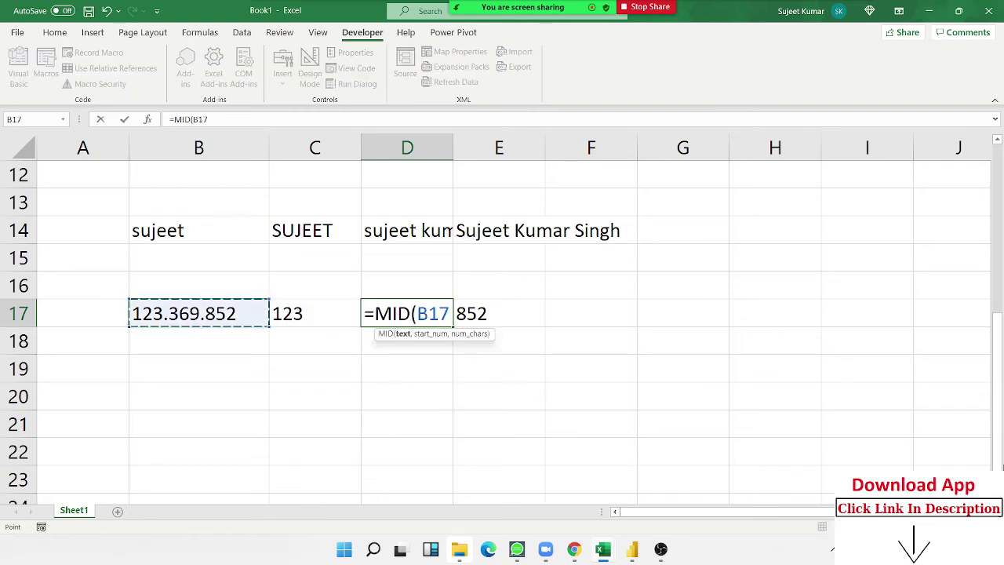
type(",")
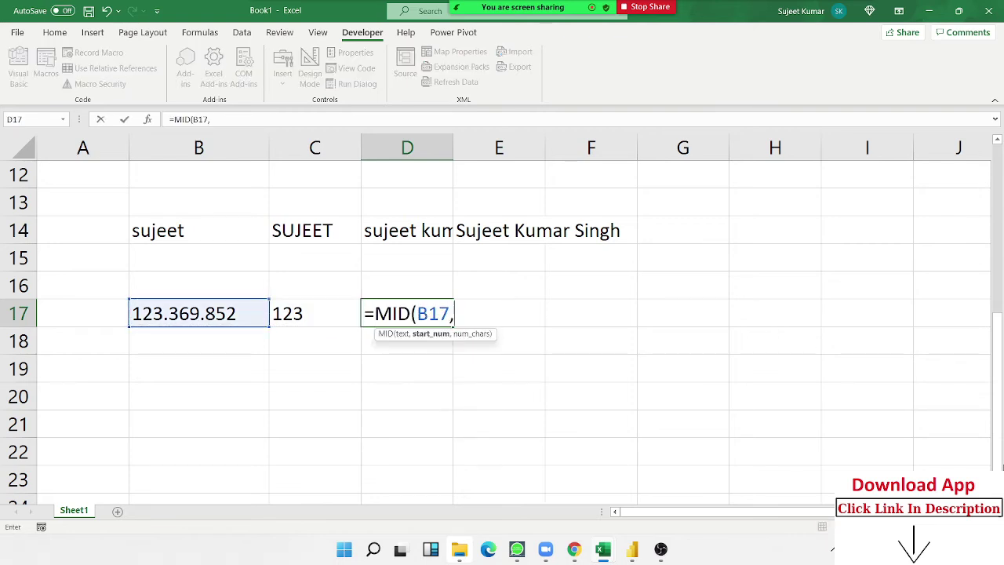
type("5,3")
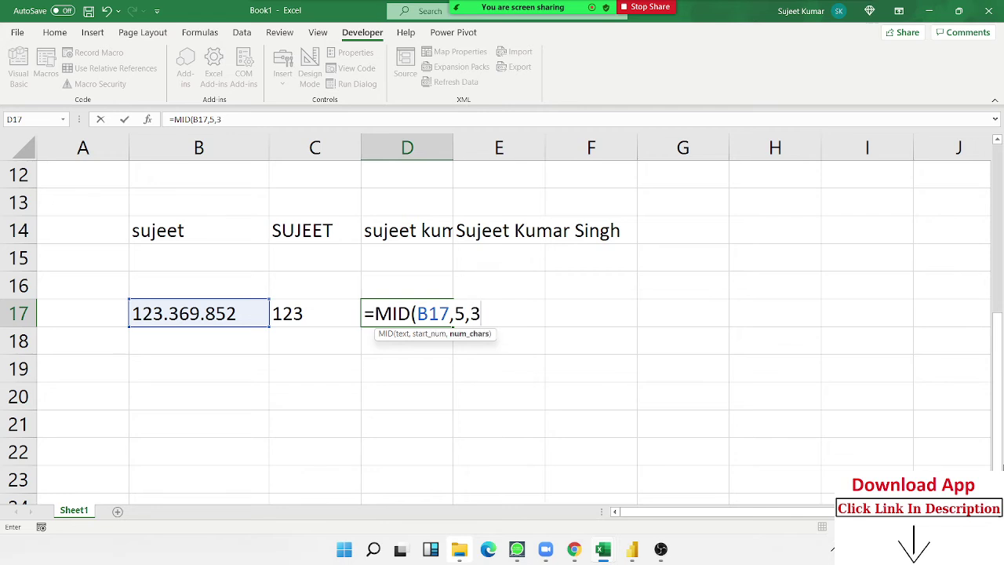
key("Return")
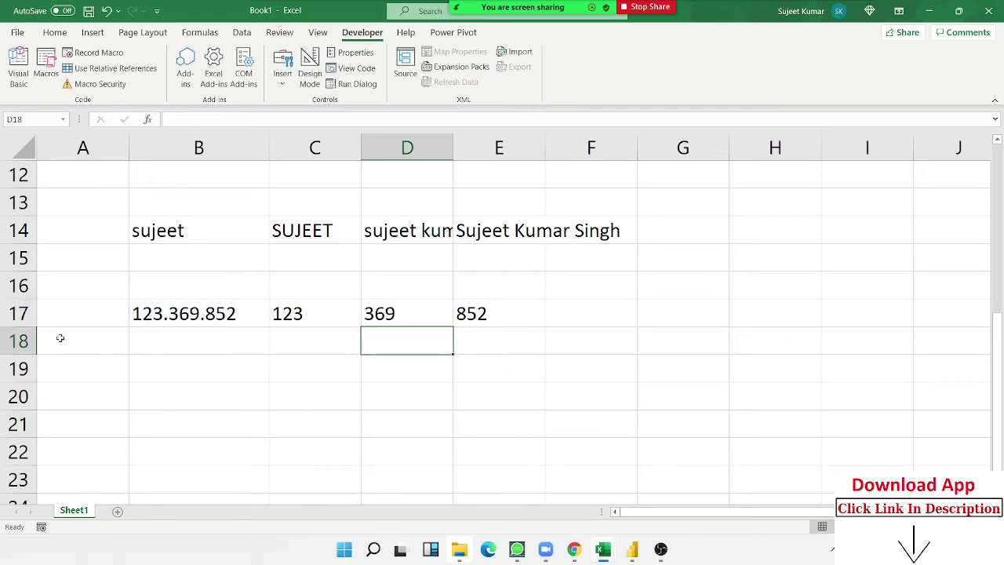
left_click(196, 363)
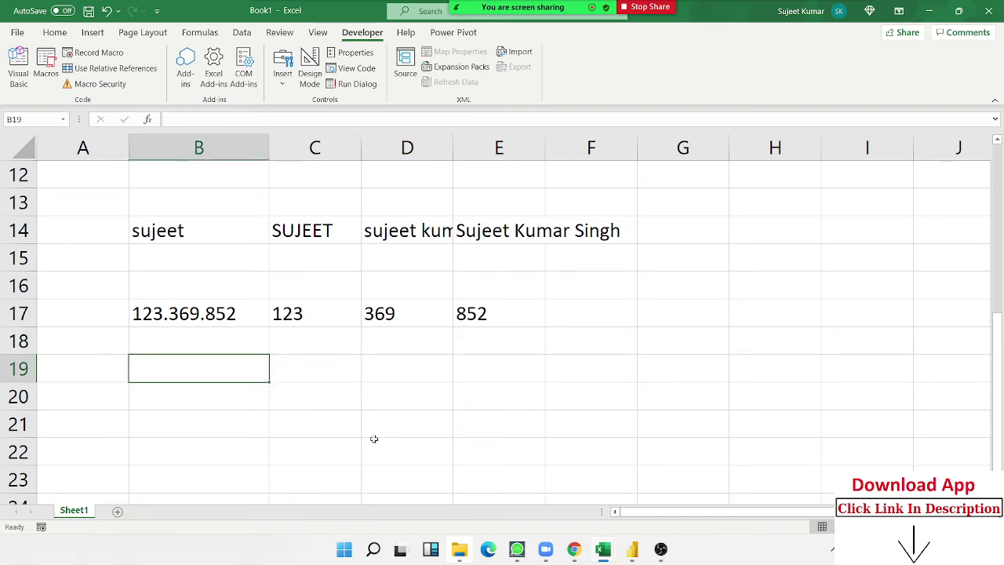
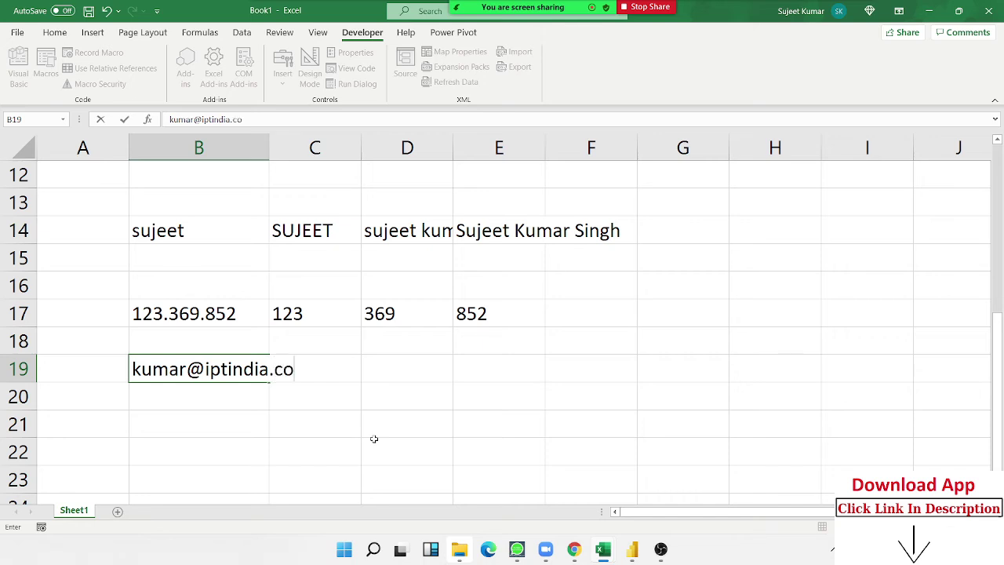
Enter a sample company e-mail address in B19
key("Return")
key("Up")
key("Up")
Label C18 'id' and D18 'site', and widen column B to fit the e-mail
key("Right")
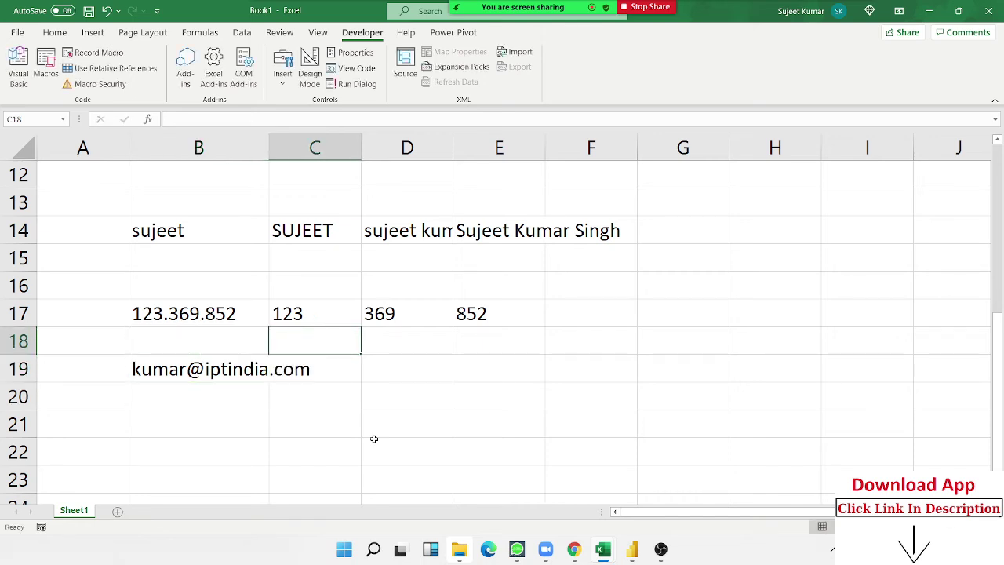
key("Down")
key("Up")
key("Down")
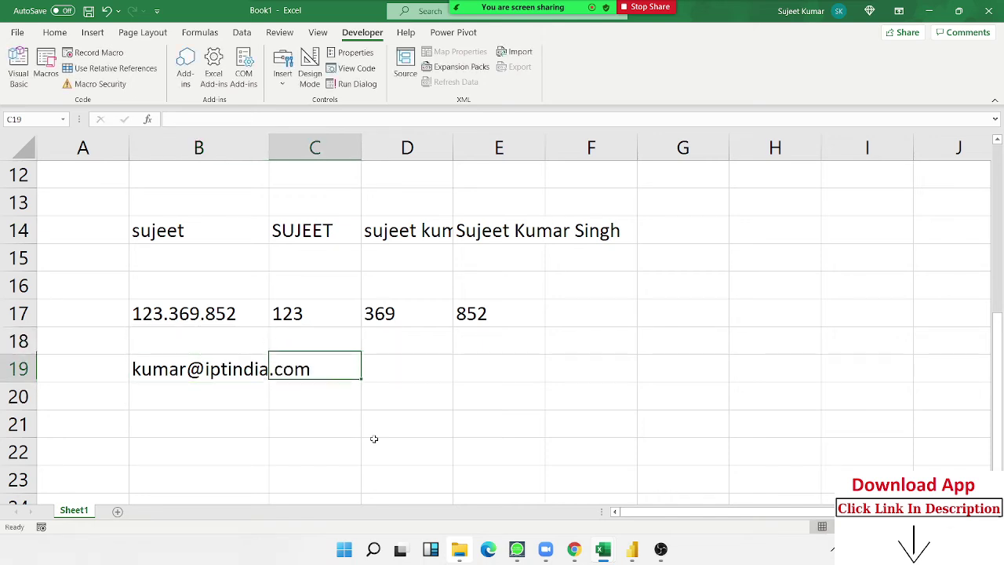
key("Down")
key("Up")
key("Up")
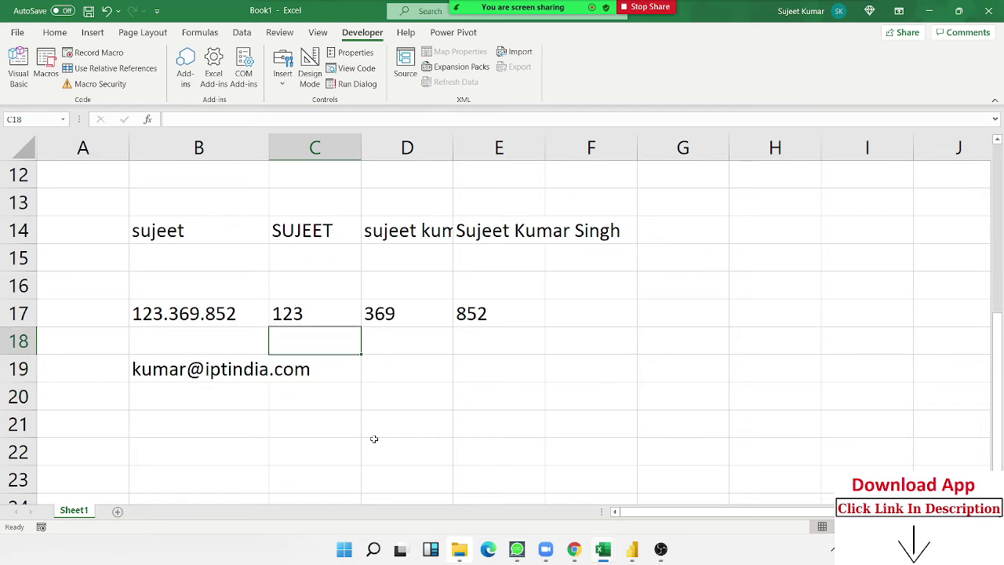
type("id")
key("Tab")
type("si")
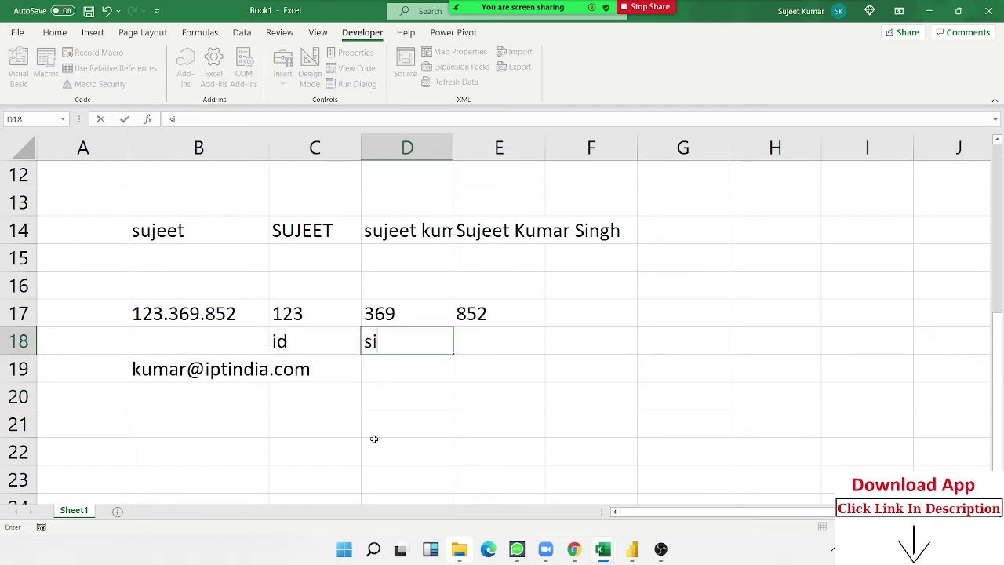
type("te")
left_click(308, 440)
double_click(268, 153)
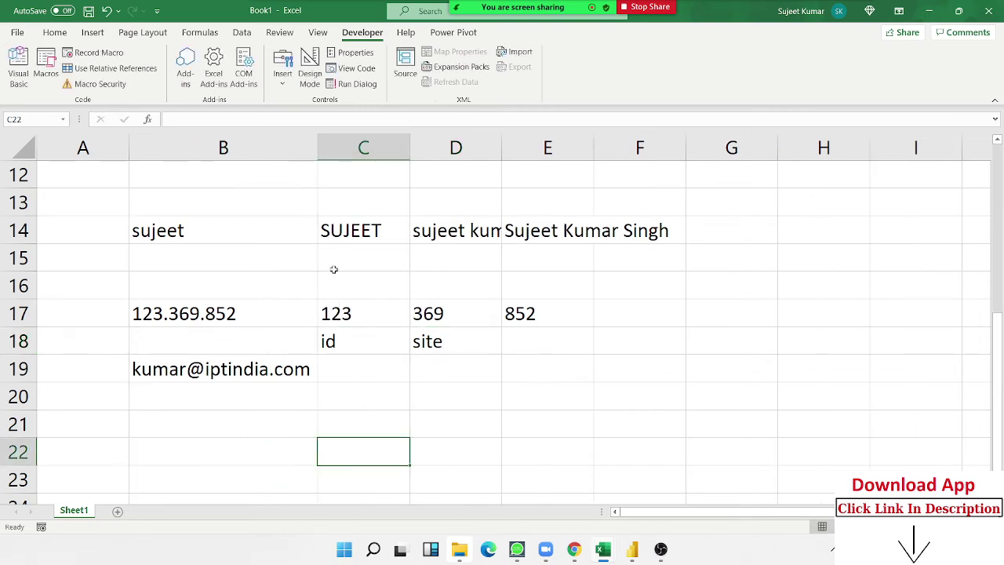
Enter =LEFT(B19,5) in C19 to extract the e-mail's five-letter user name
left_click(334, 365)
type("=")
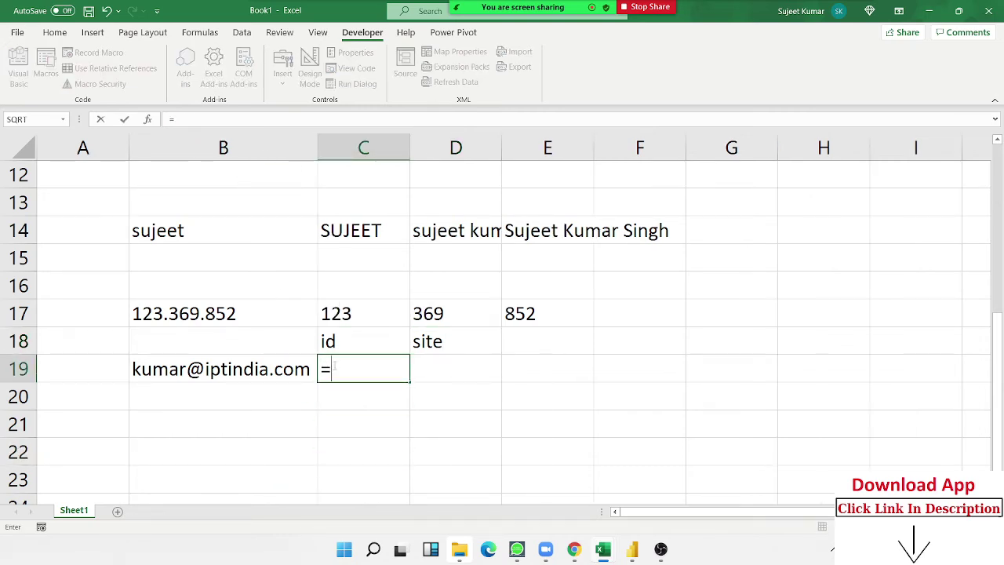
type("le")
key("Tab")
left_click(221, 368)
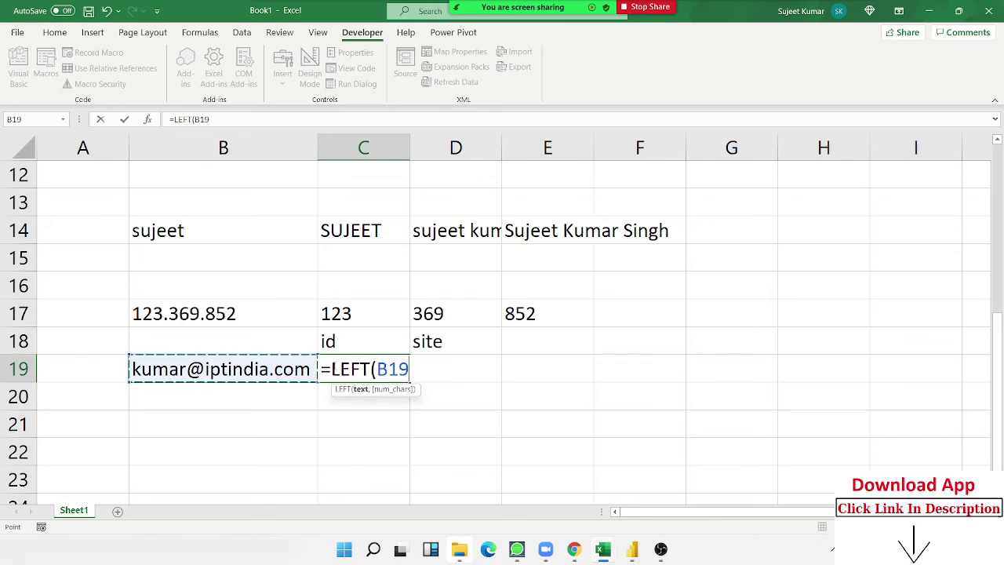
type(",5")
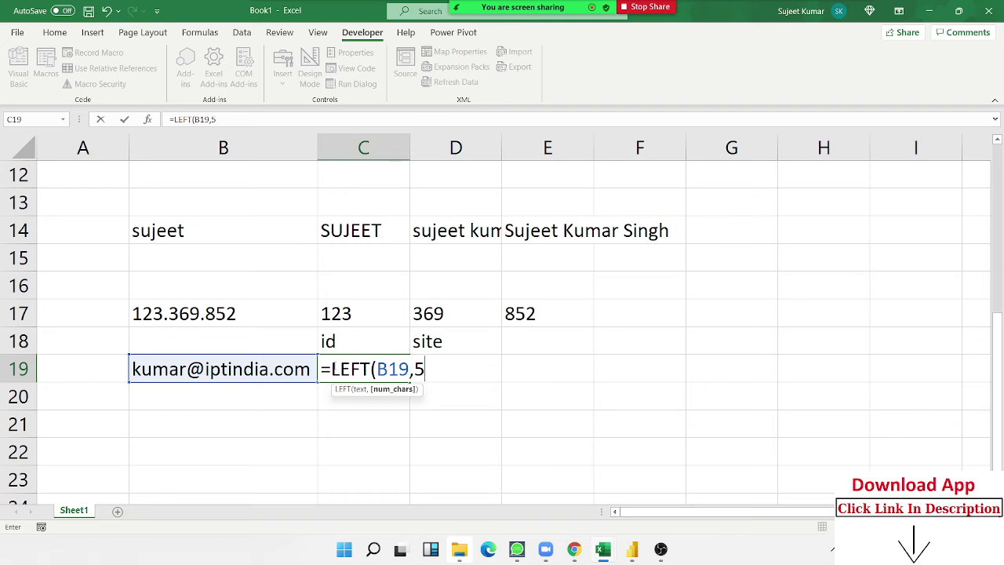
key("Return")
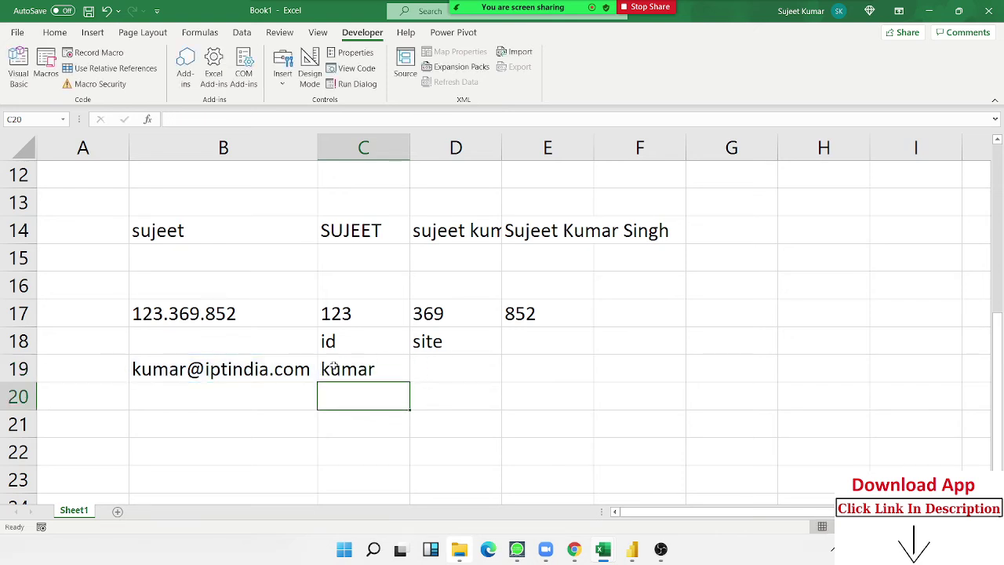
type("=")
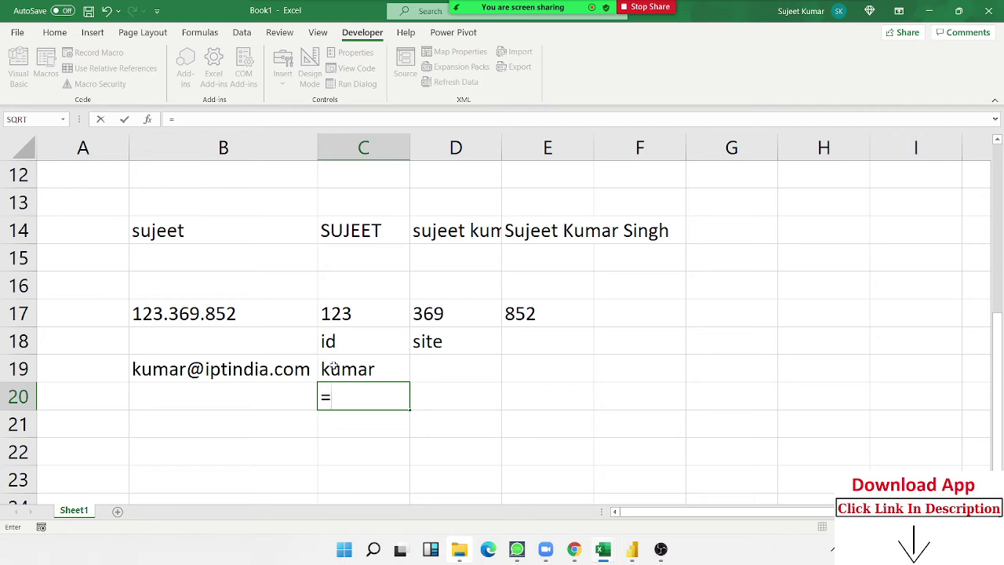
type("fin")
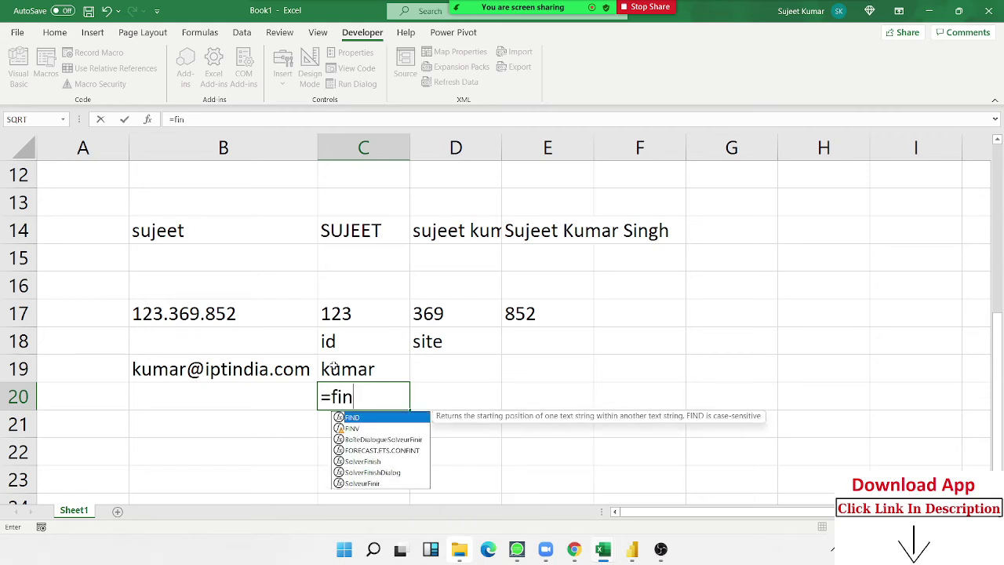
type("d")
Enter =FIND("@",B19,1) in C20, removing the stray comma, so it returns 6
key("Tab")
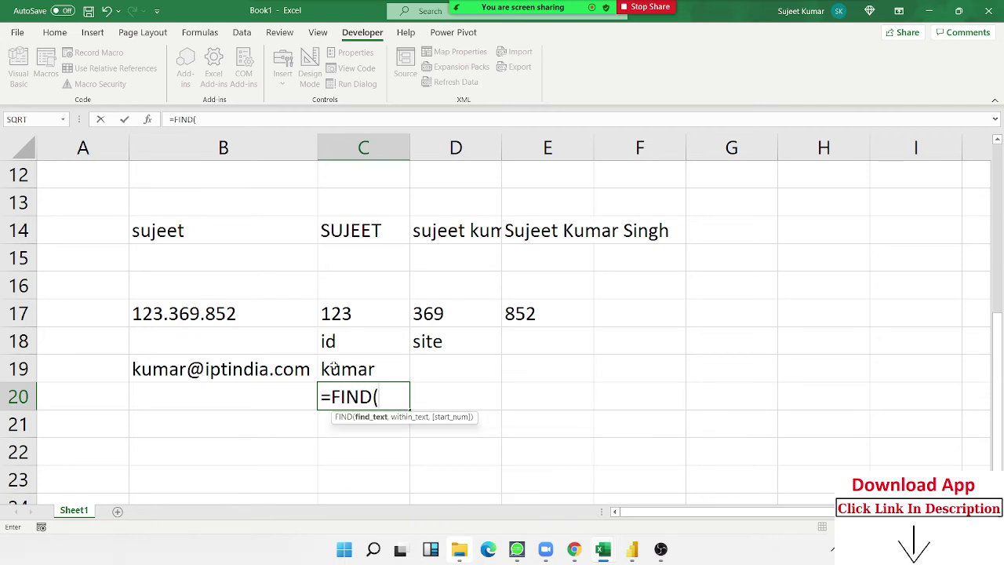
key("Return")
key("Return")
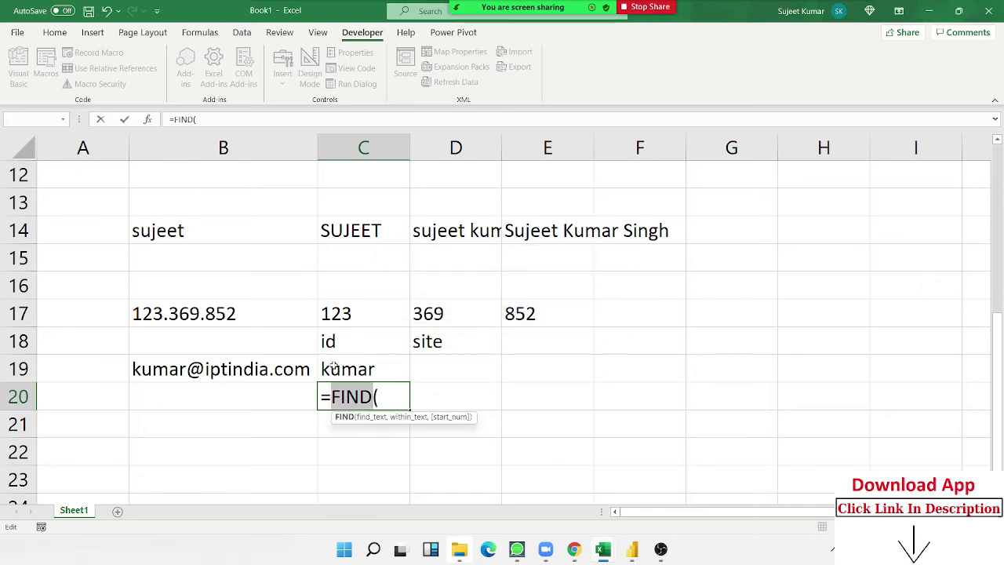
type(",")
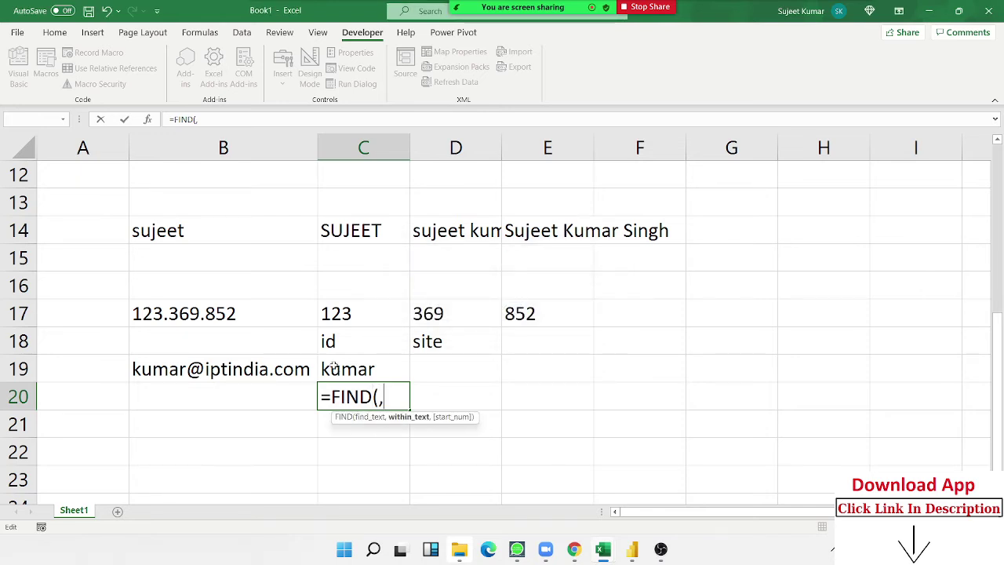
type("\"@\"")
type(",")
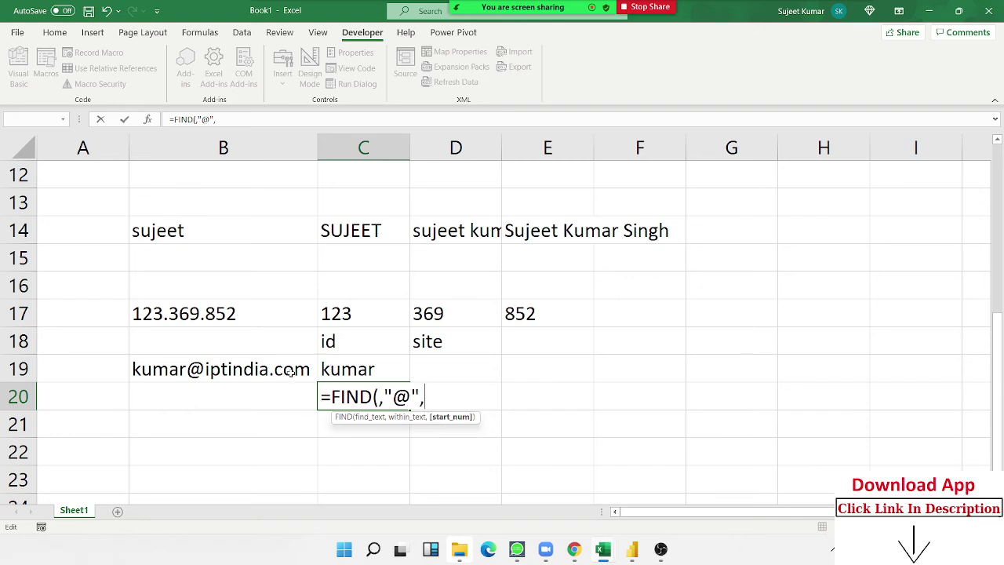
left_click(289, 367)
type(",")
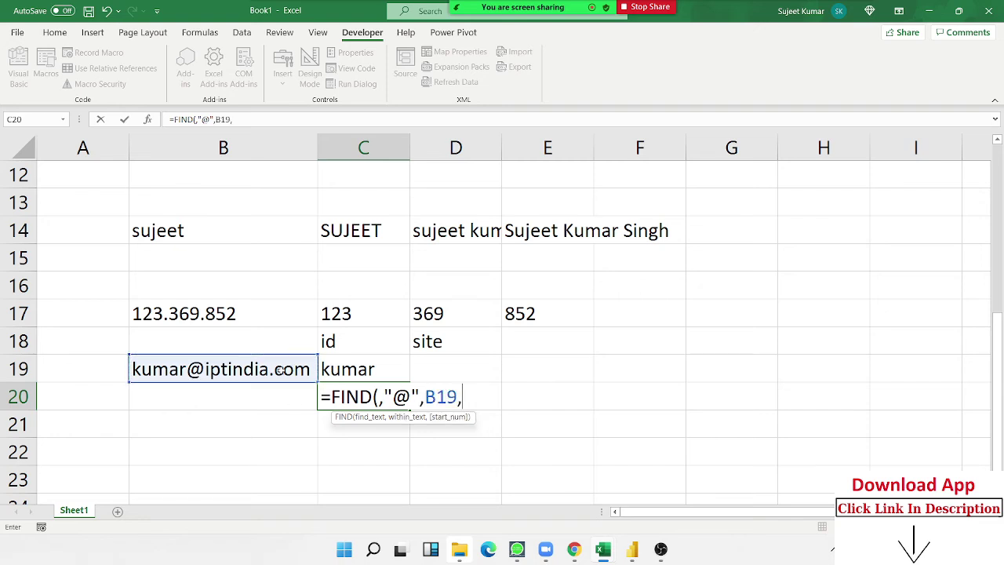
type("1")
key("Return")
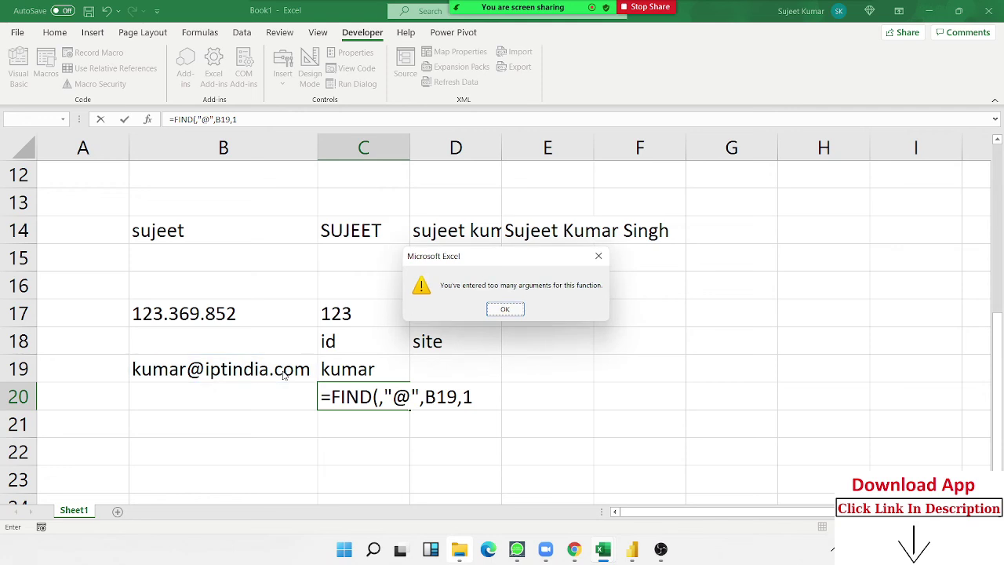
key("Return")
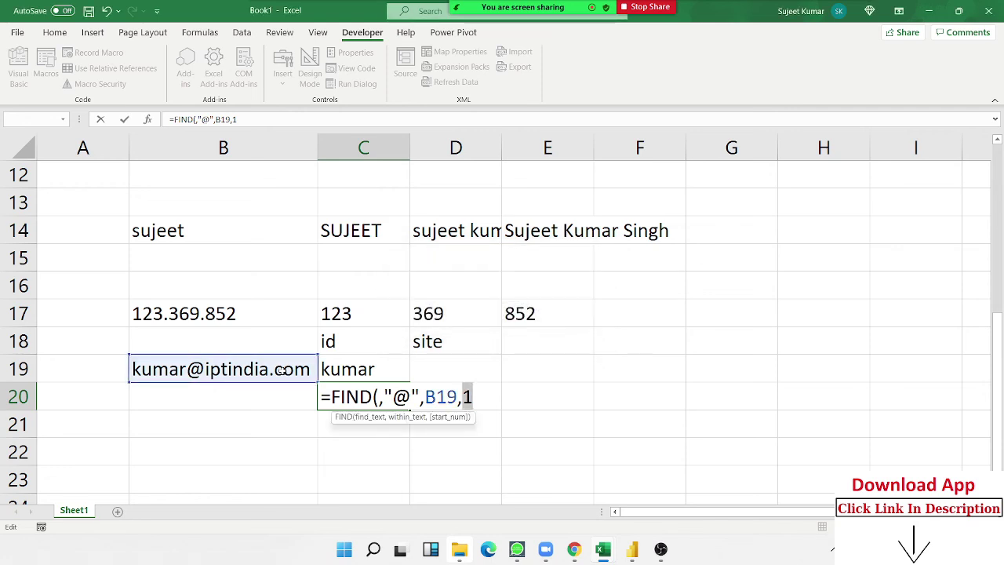
key("Left")
key("Left")
key("Left")
key("Left")
key("Left")
key("Left")
key("Left")
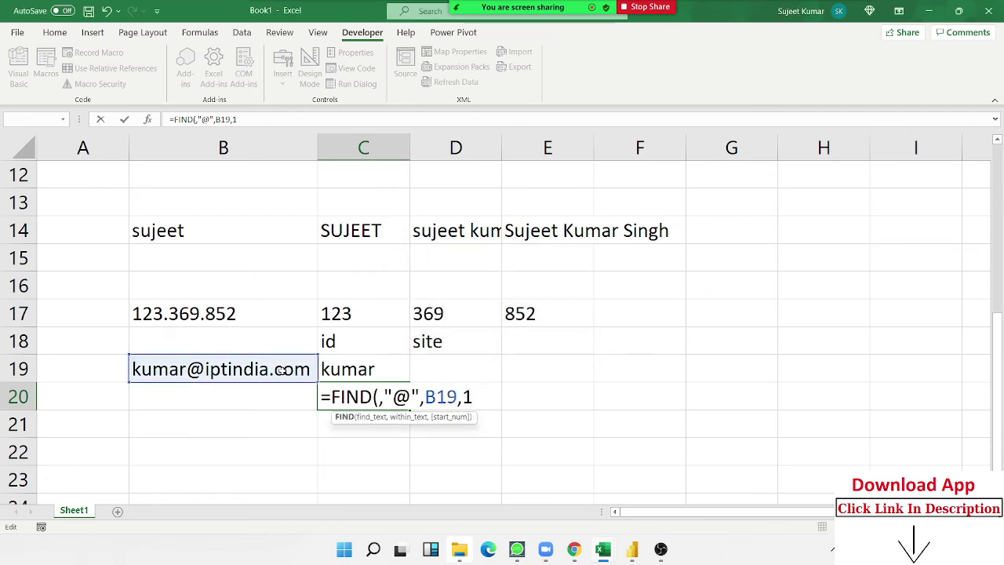
key("Delete")
key("Return")
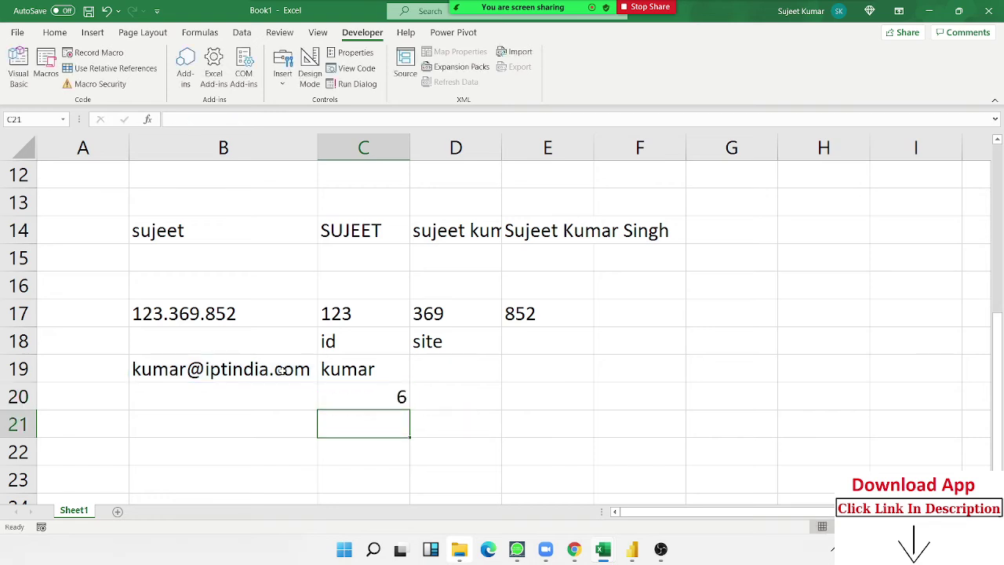
key("Up")
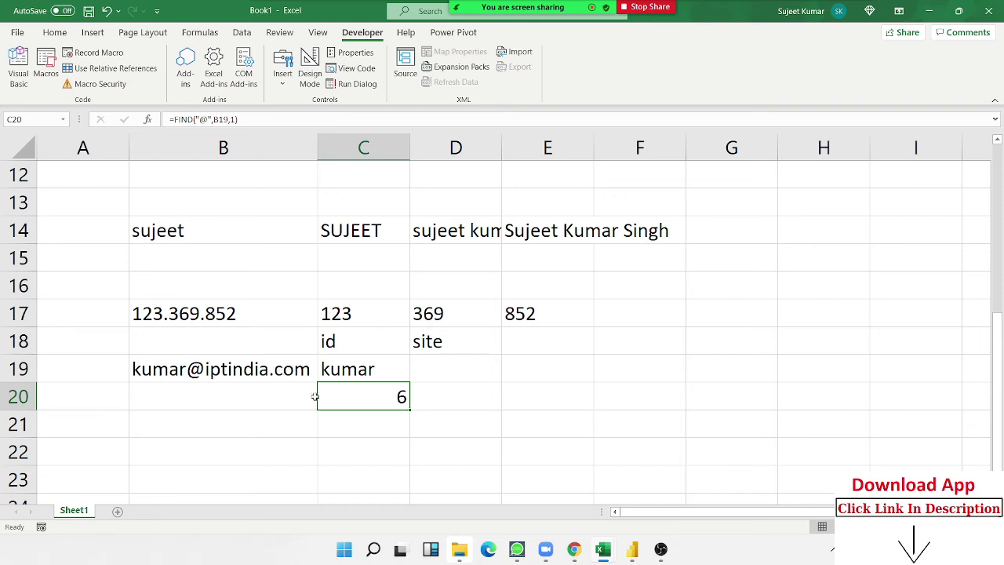
Change C19 to =LEFT(B19,C20-1), replacing the fixed count of 5
left_click(364, 371)
double_click(363, 372)
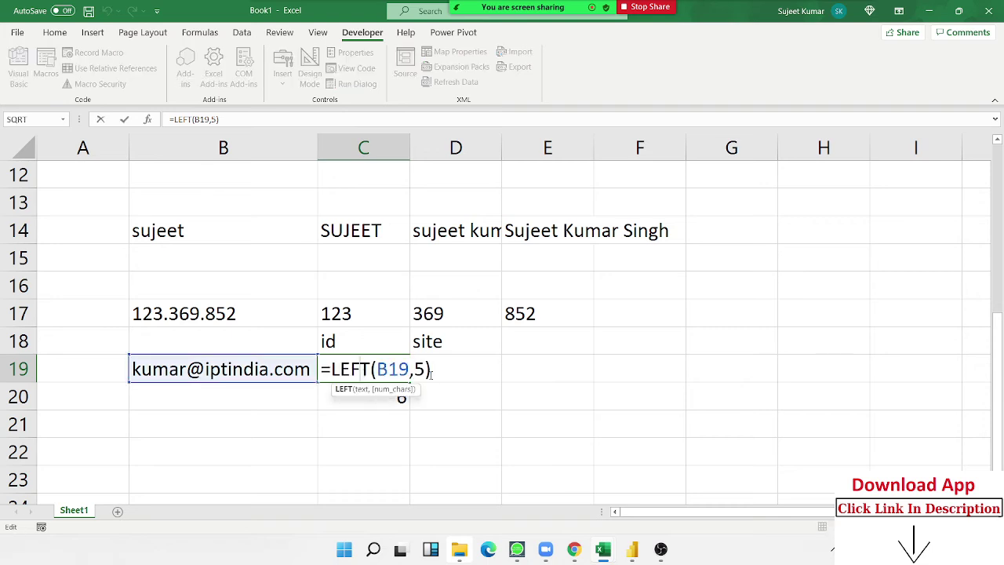
double_click(419, 369)
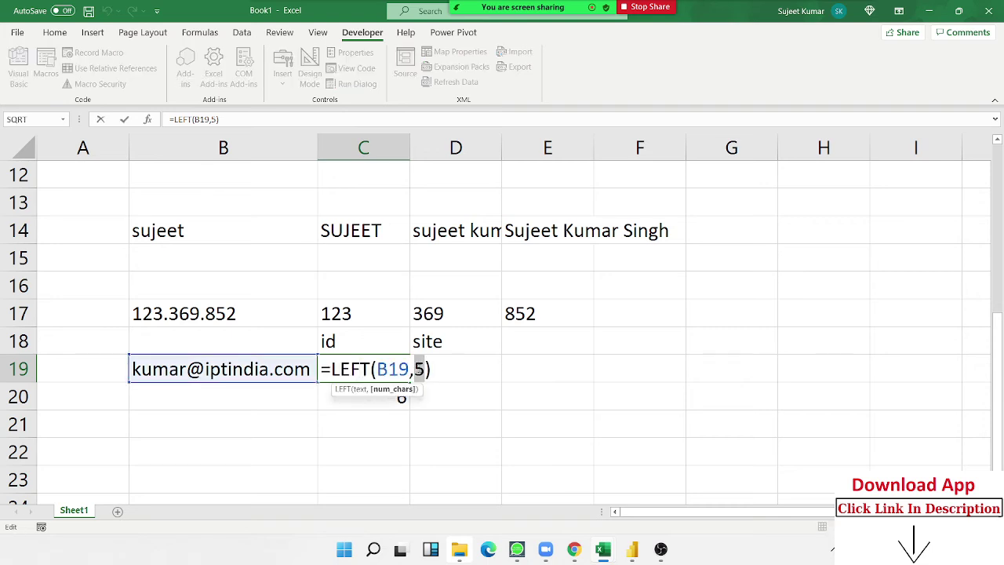
key("BackSpace")
left_click(362, 408)
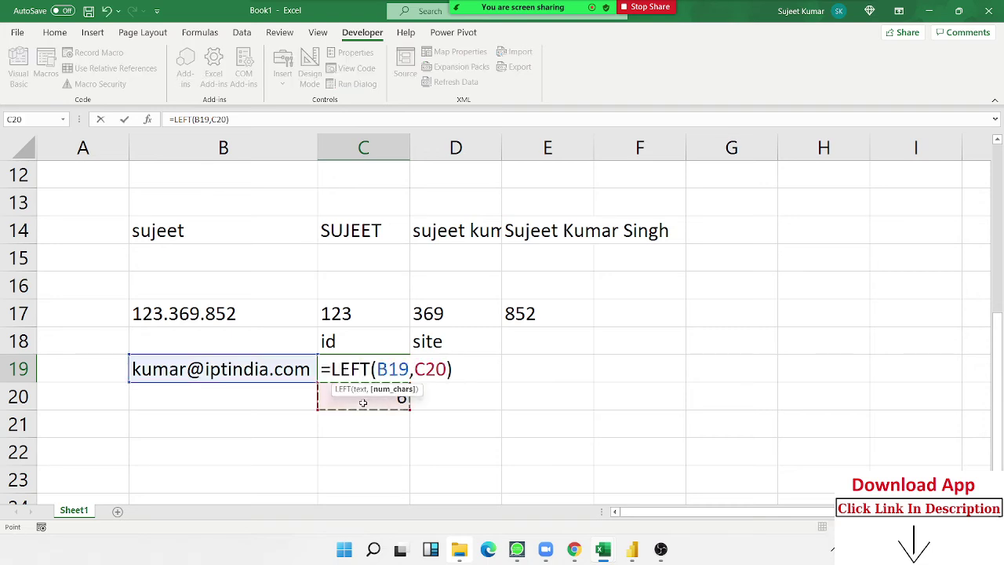
type("-1")
key("Return")
key("Up")
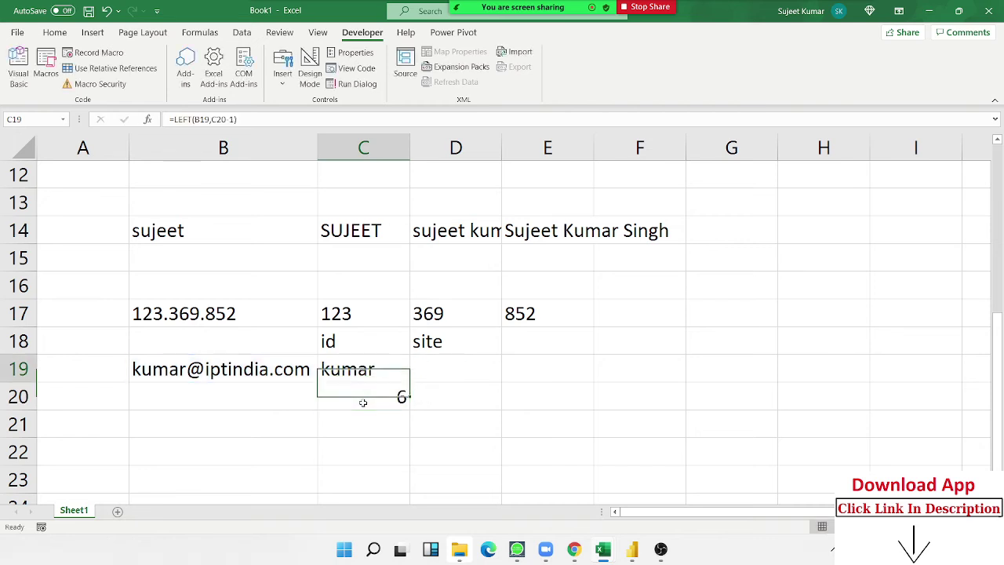
key("Right")
Enter =RIGHT(B19,LEN(B19)-C20) in D19 to return the domain iptindia.com
type("=")
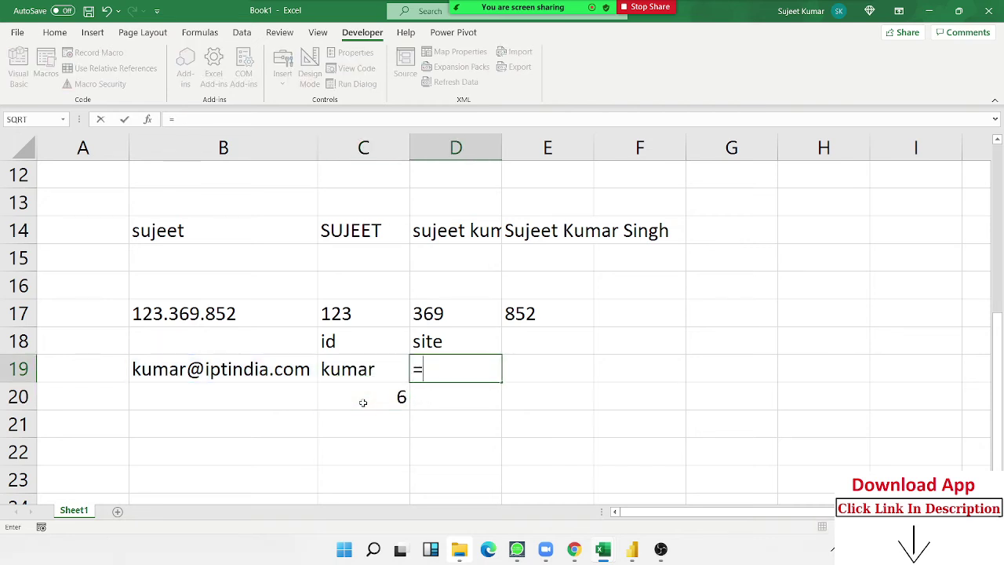
type("ri")
key("Tab")
key("Left")
key("Left")
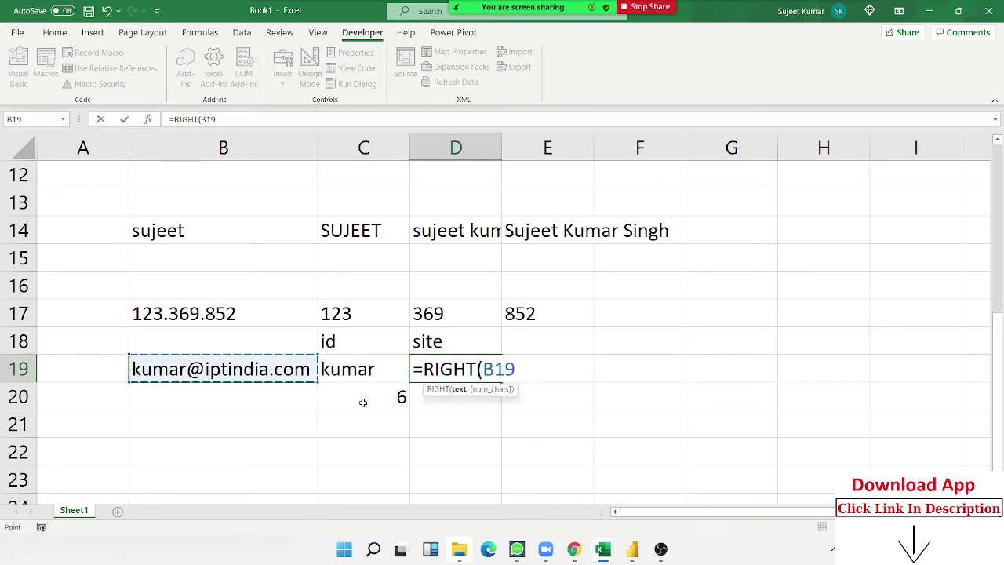
type(",")
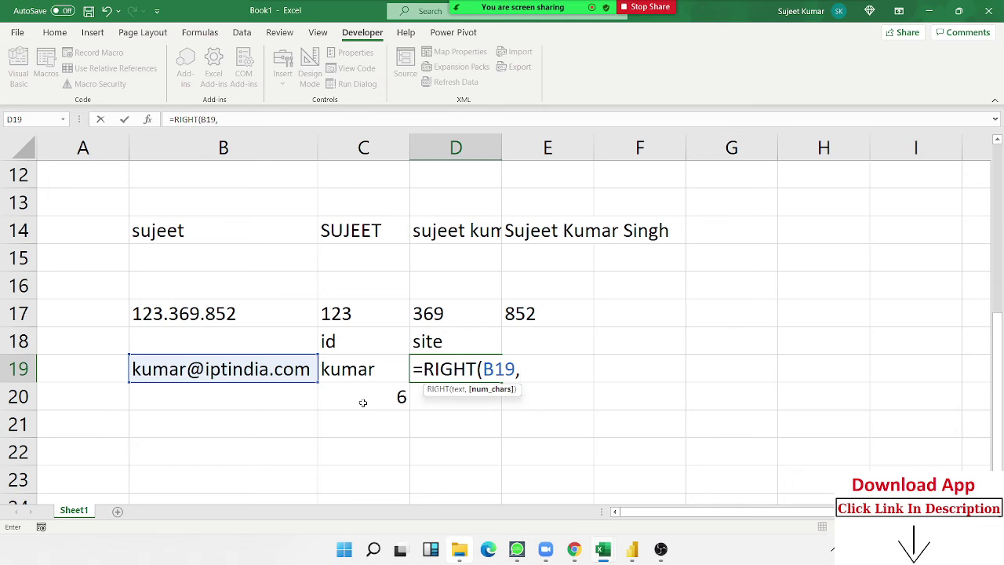
type("len")
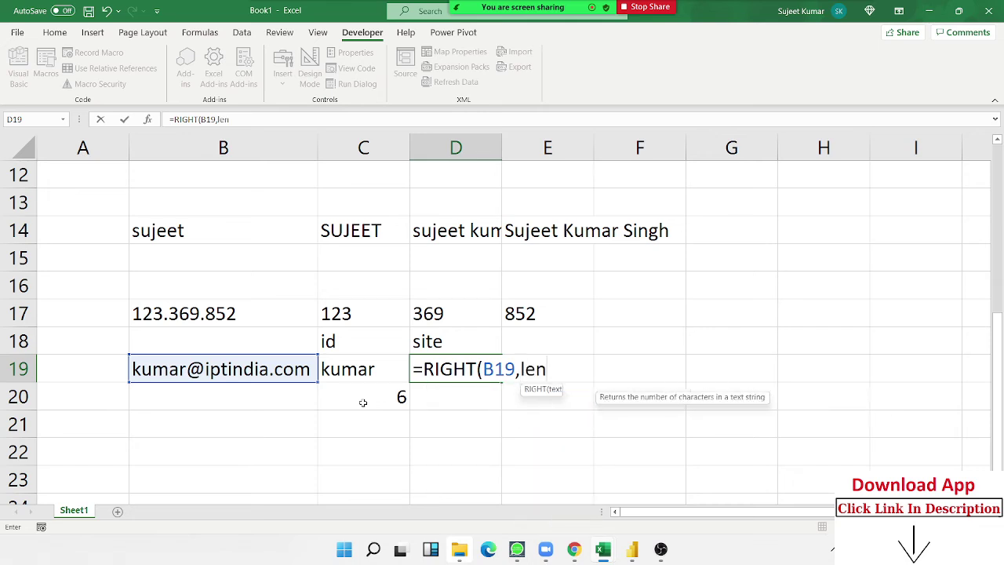
key("Tab")
left_click(293, 368)
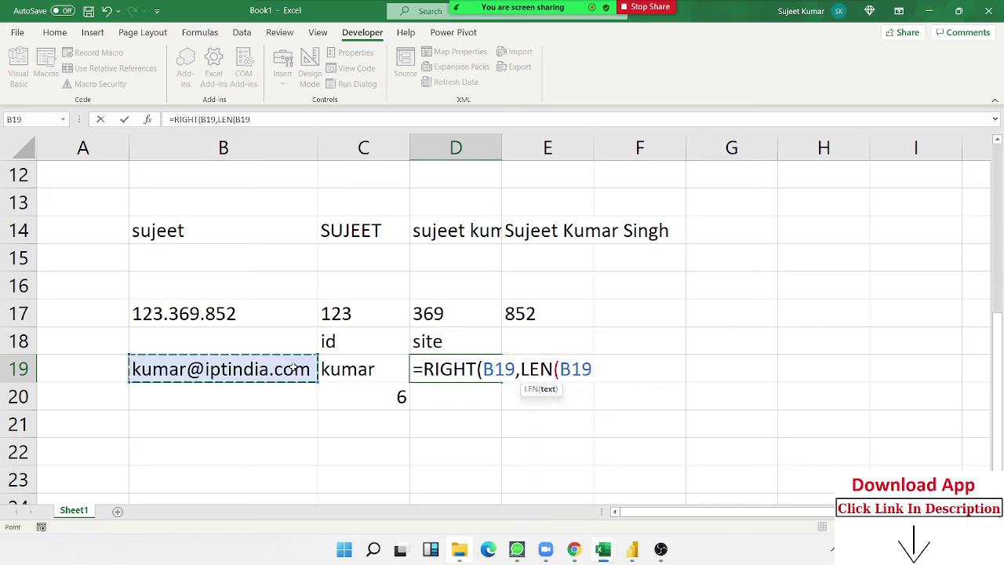
type(")-")
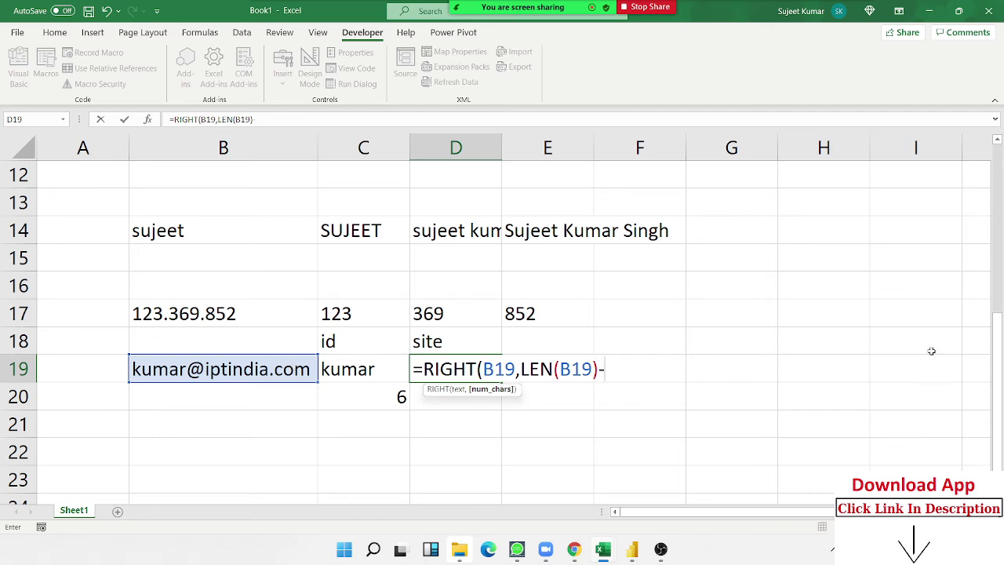
left_click(390, 406)
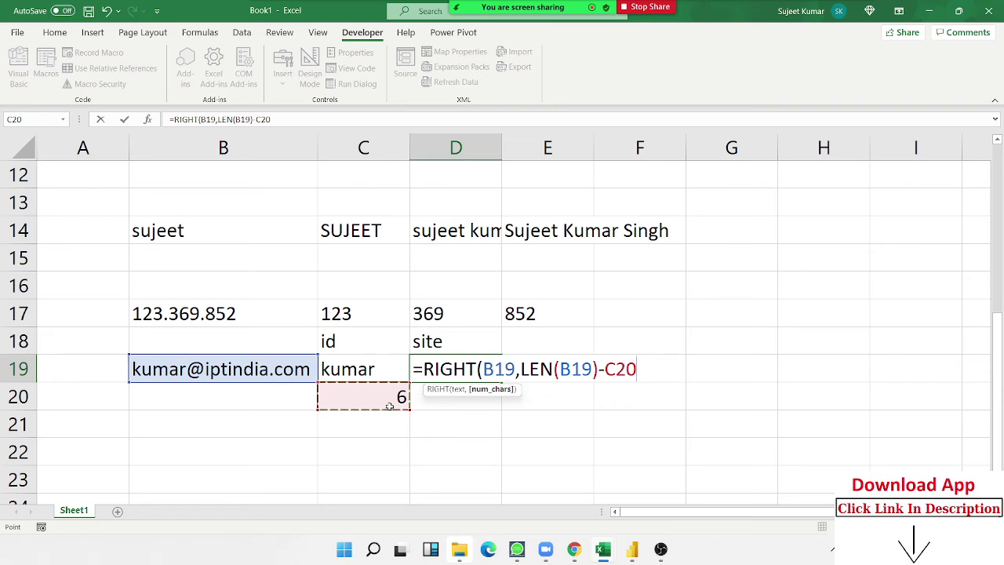
key("Return")
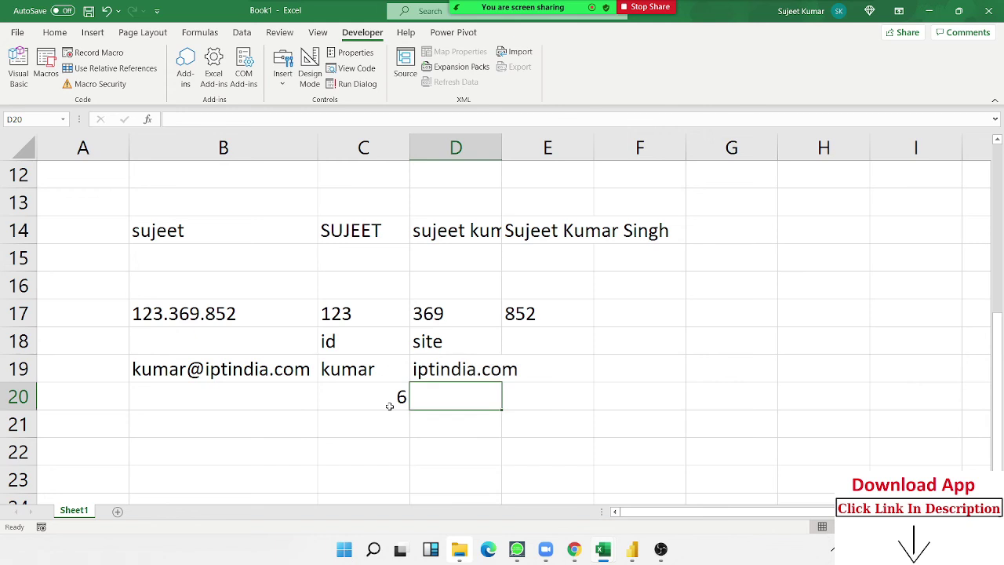
key("Up")
key("Left")
key("Left")
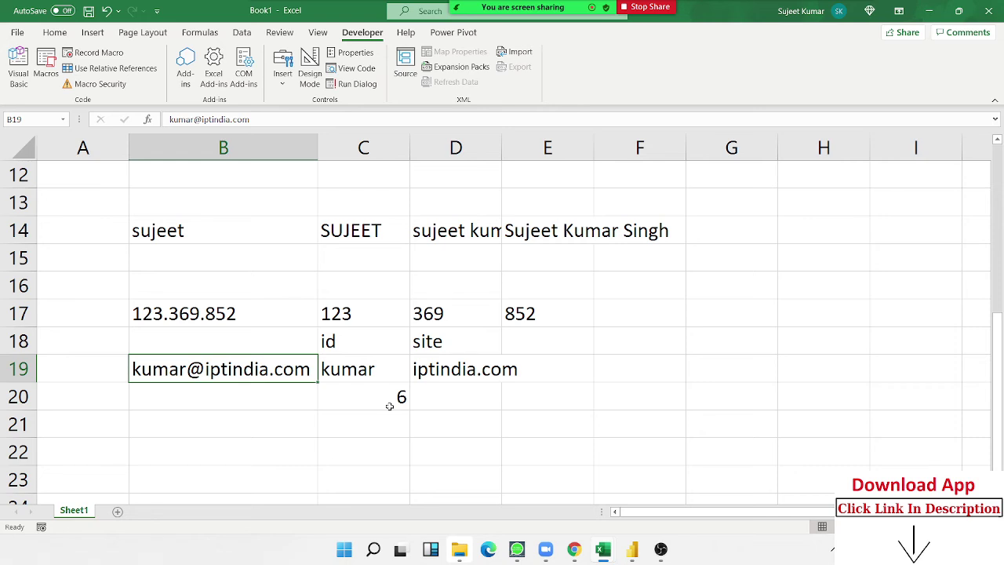
double_click(389, 405)
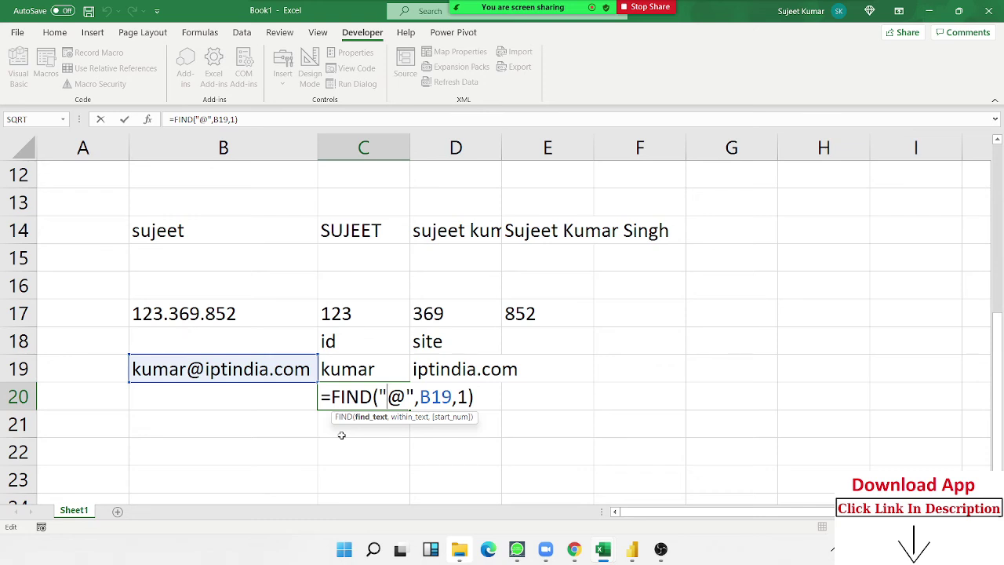
key("Return")
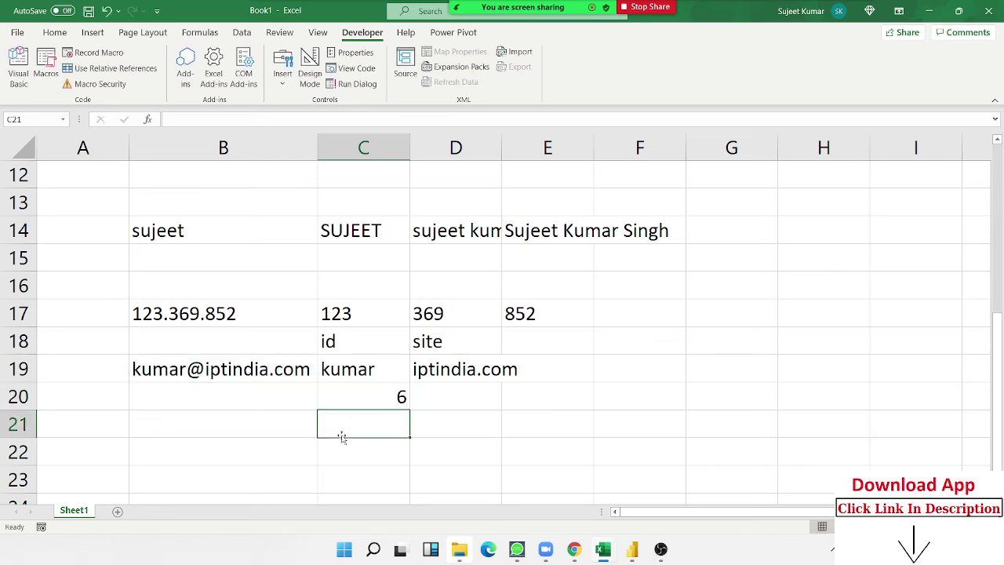
Type a first name in B23 and a surname in C23
scroll(57, 370, "down", 2)
left_click(135, 316)
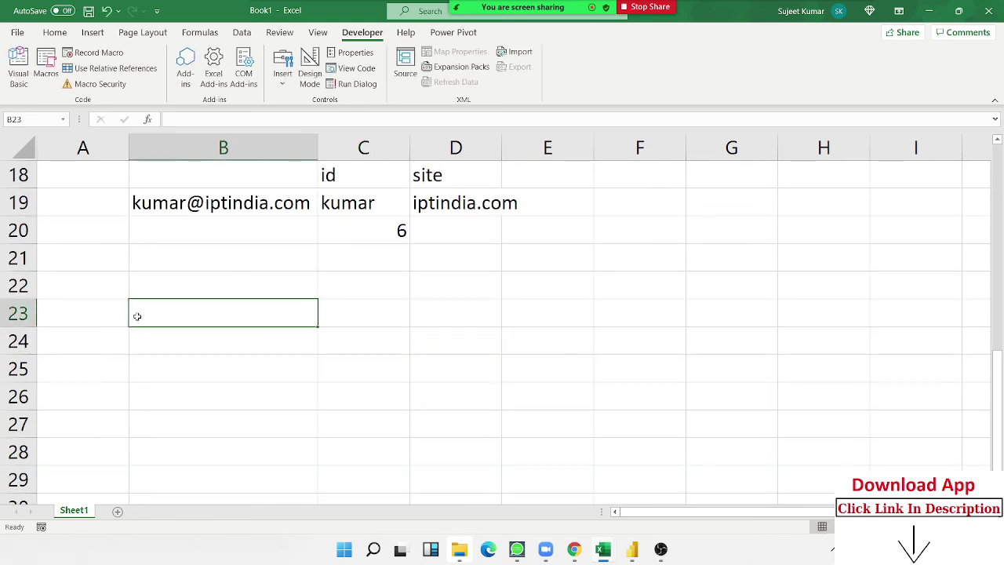
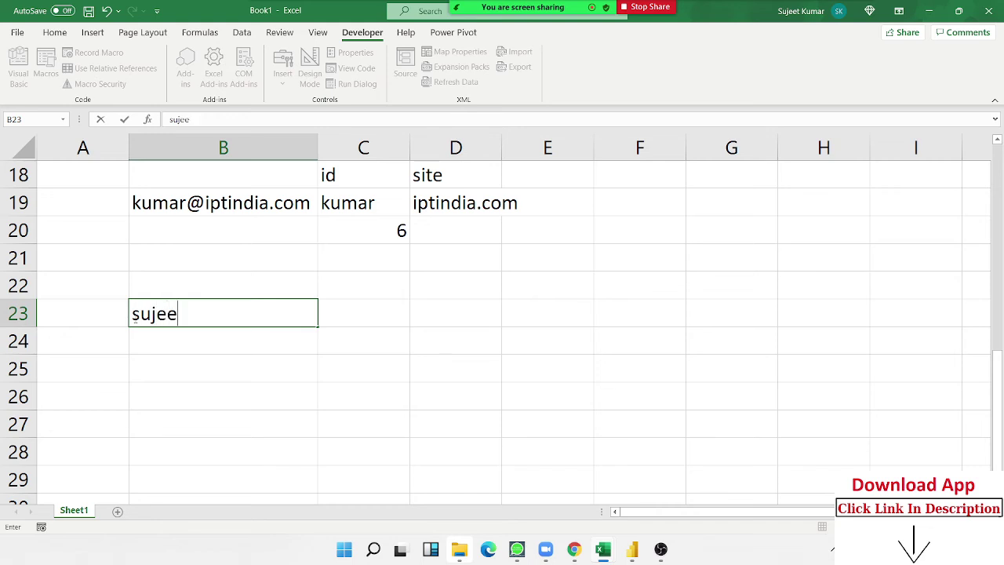
key("Tab")
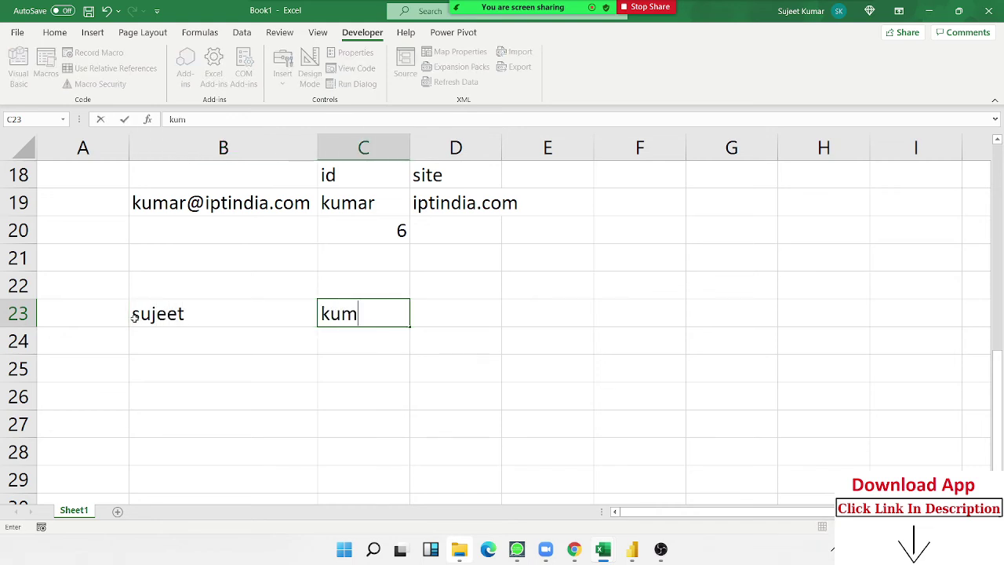
key("Tab")
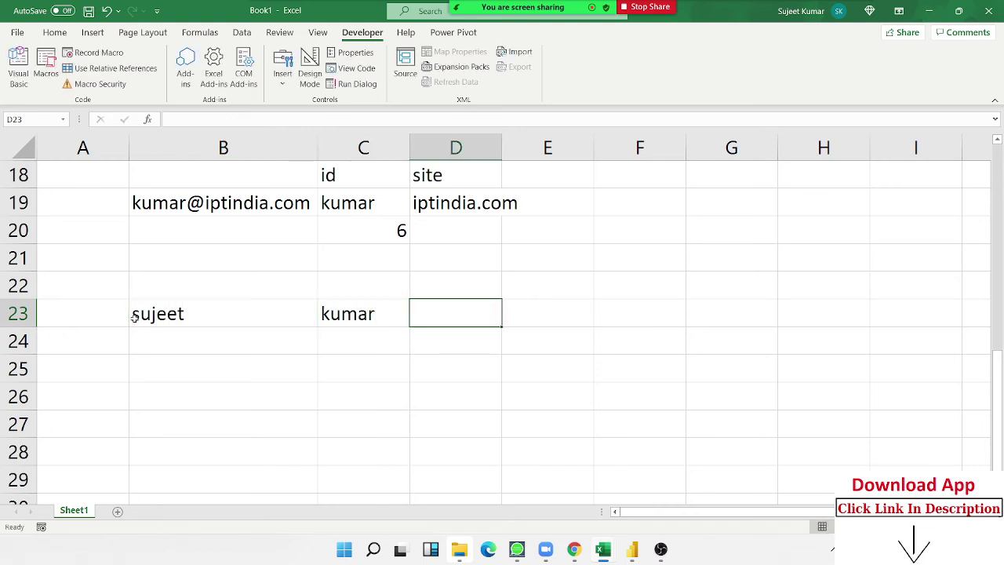
Try a CONCAT formula over B23:C23 in D23, then clear it
type("=")
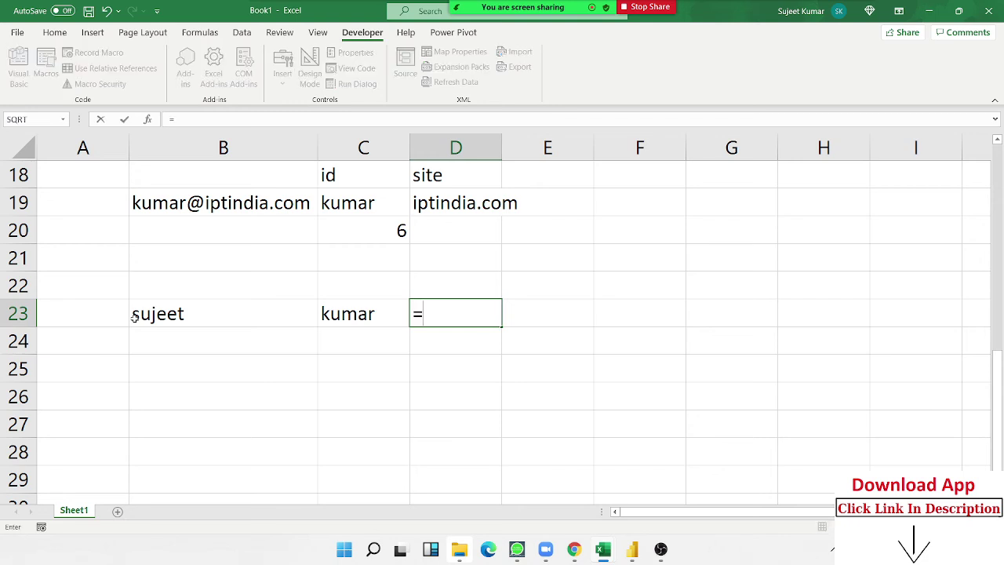
type("co")
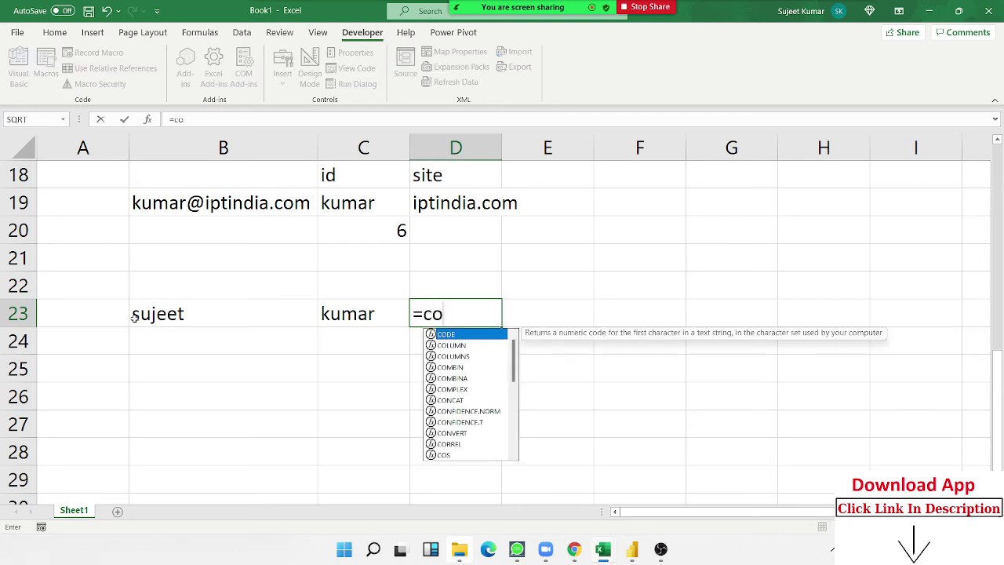
type("n")
key("Tab")
left_click(134, 316)
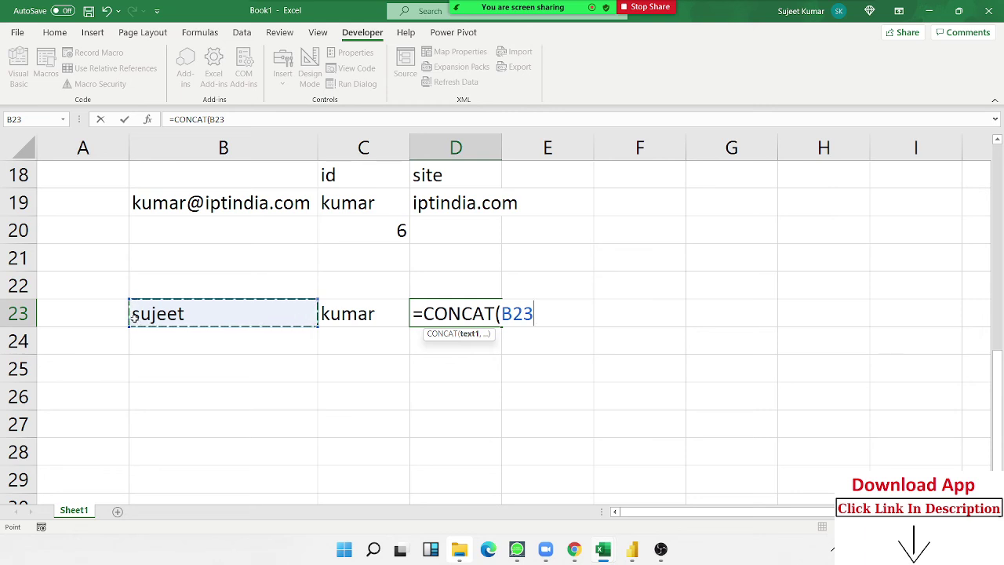
key("shift+Right")
key("Return")
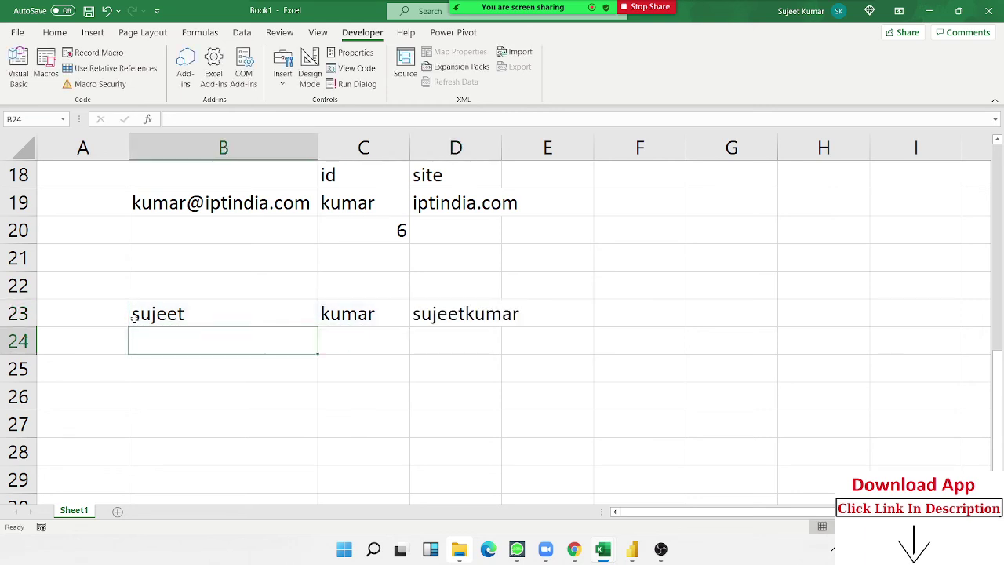
key("Up")
key("Right")
key("Right")
key("Delete")
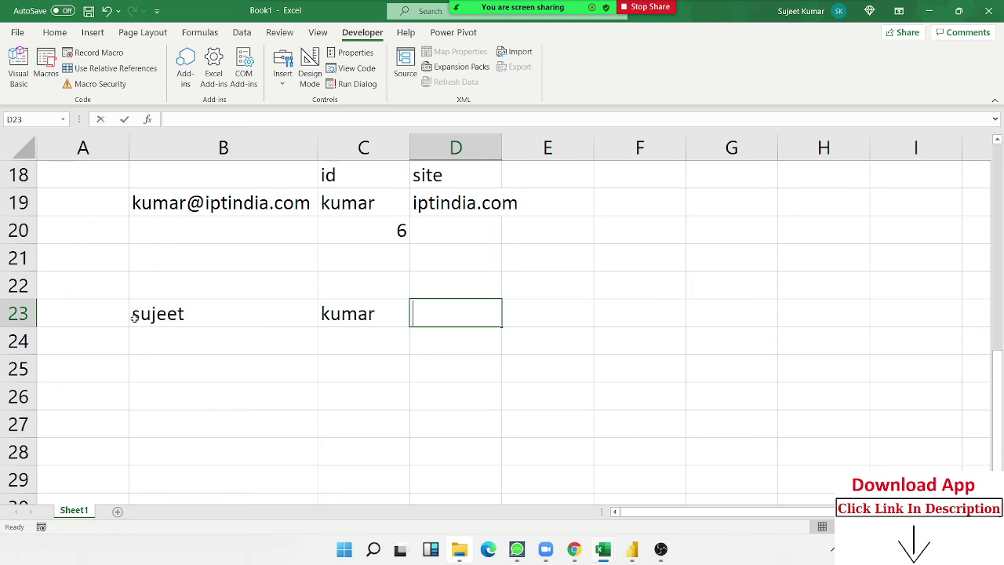
Enter =CONCATENATE(B23," ",C23) in D23 to join the names with a space
type("con")
key("BackSpace")
key("BackSpace")
key("BackSpace")
type("=")
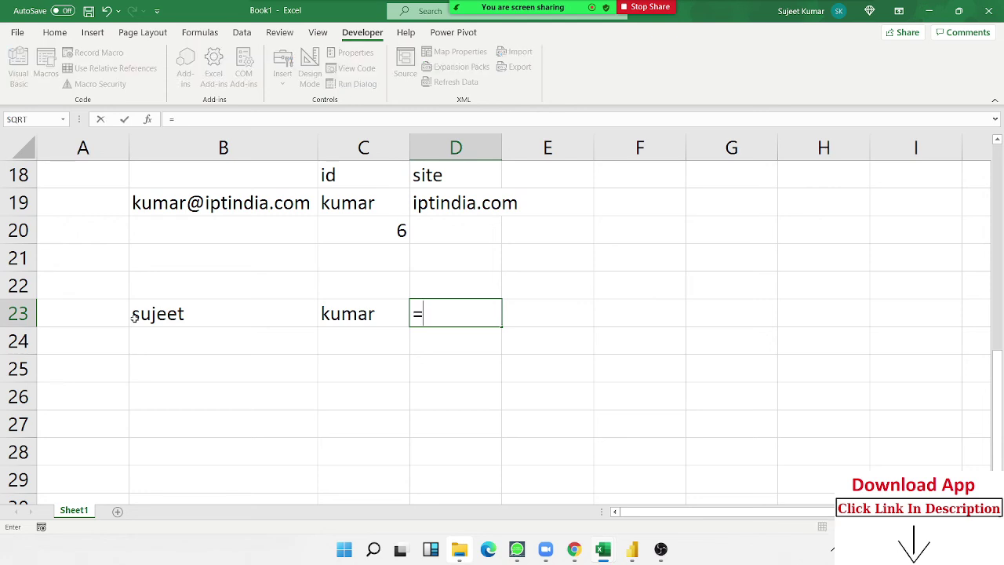
type("con")
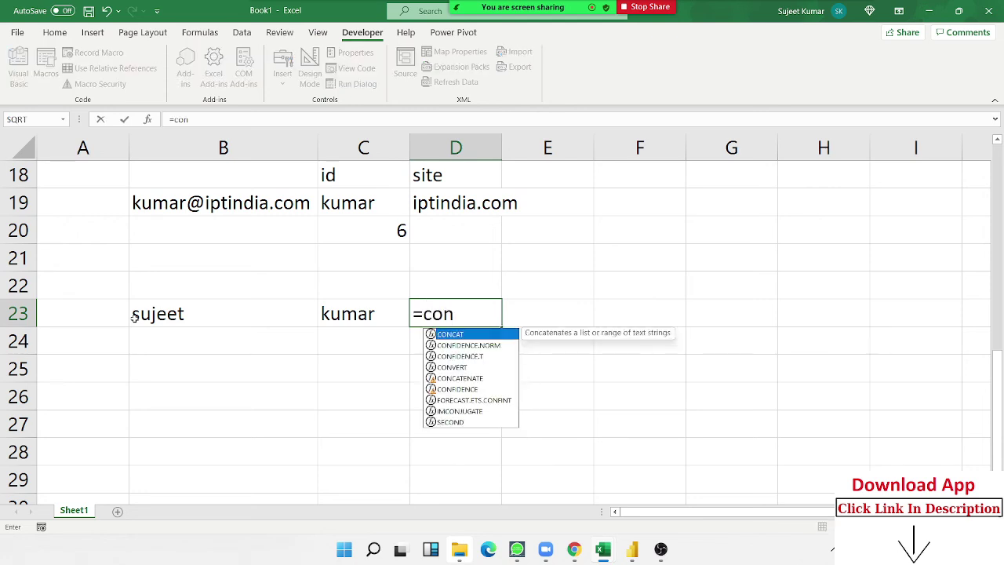
key("Down")
key("Down")
key("Down")
key("Down")
key("Tab")
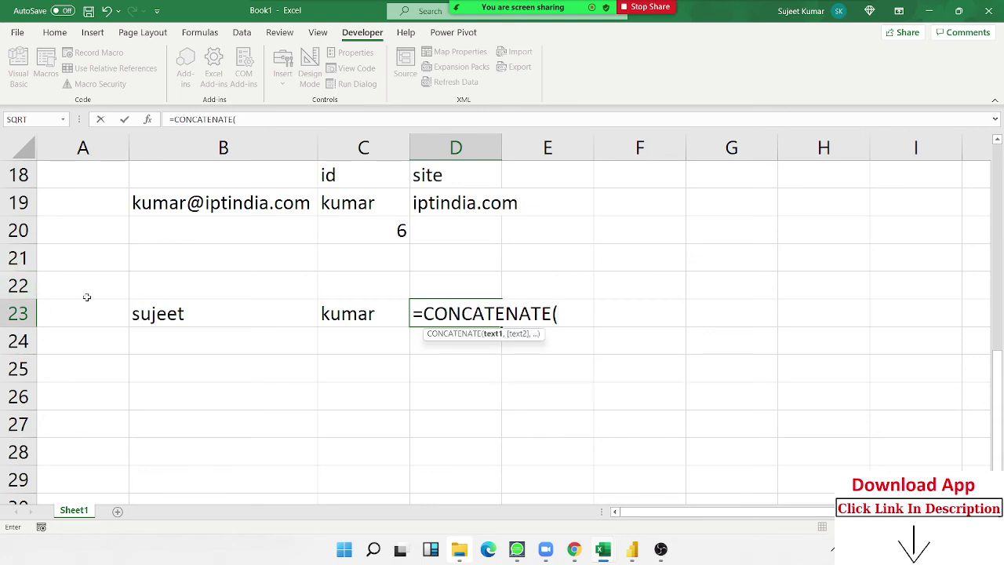
left_click(133, 320)
type(",")
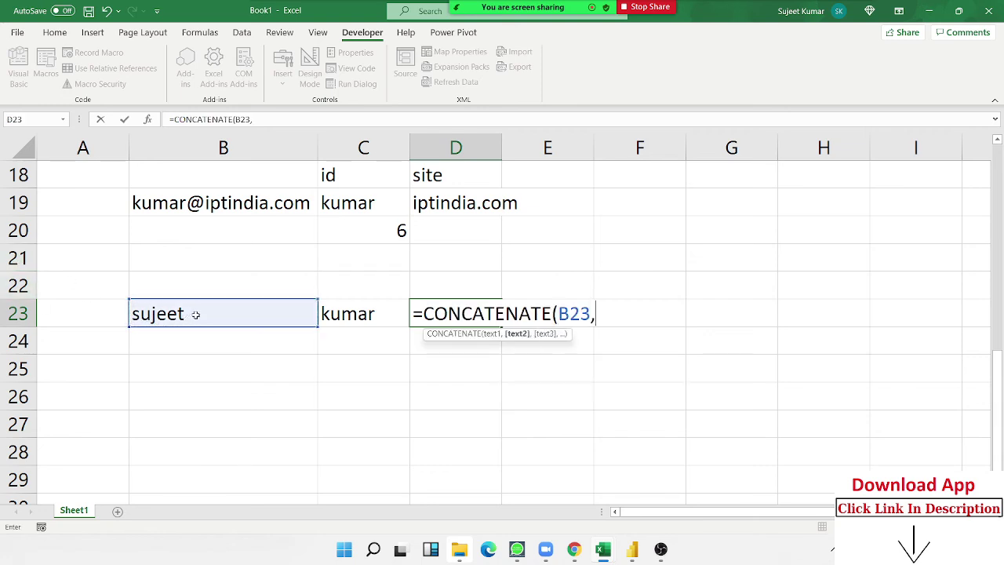
type("\" ")
type("<")
key("BackSpace")
type("\"")
type(",")
left_click(351, 317)
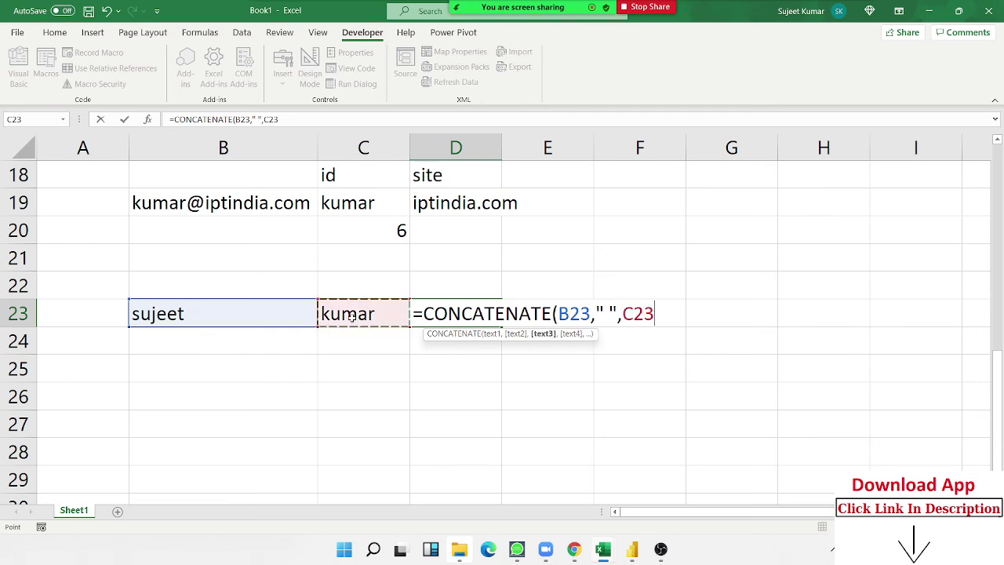
key("Return")
Enter =B23&" "&C23 in D24 for the same space-separated full name
type("=")
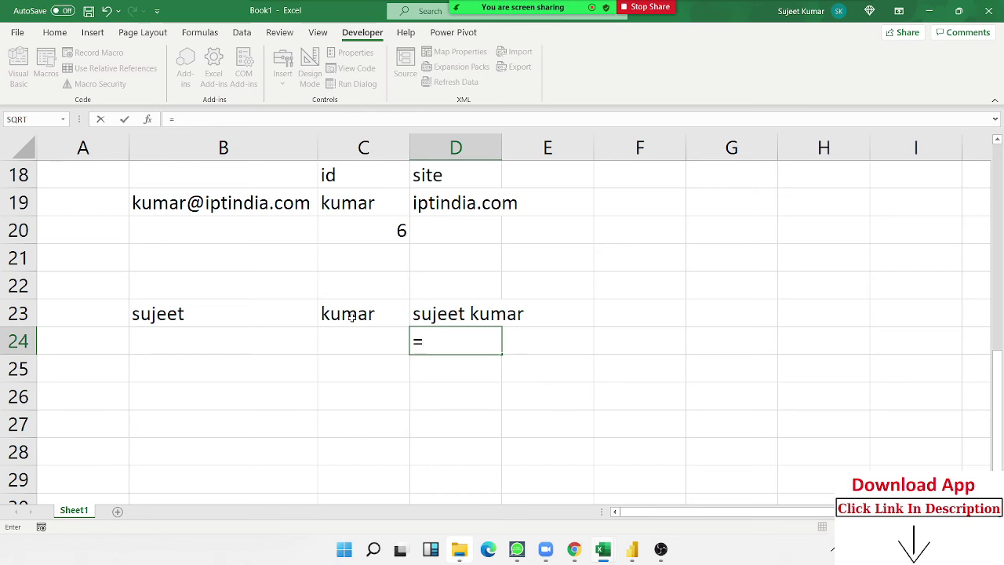
left_click(161, 313)
type("&")
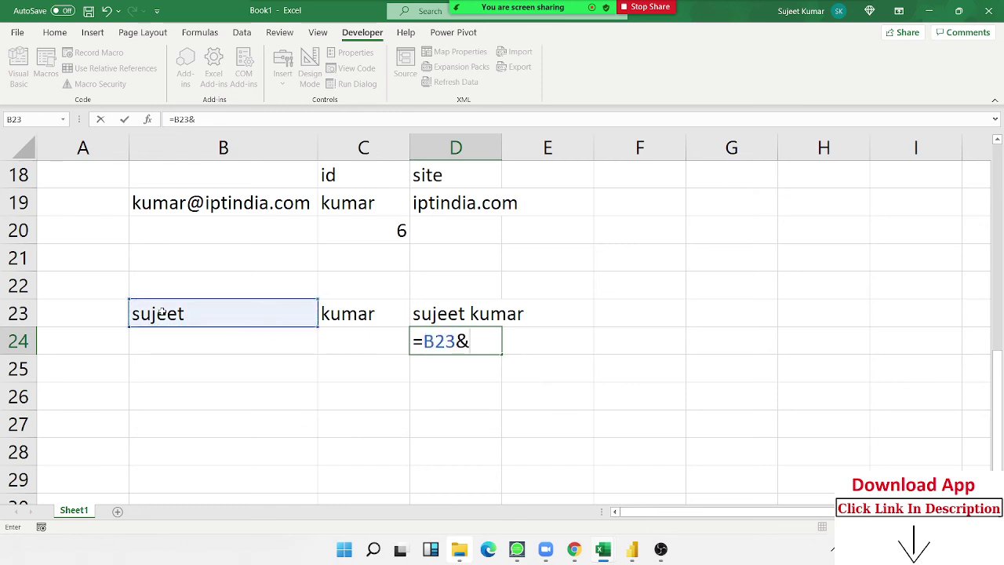
type("\" \"&")
left_click(348, 314)
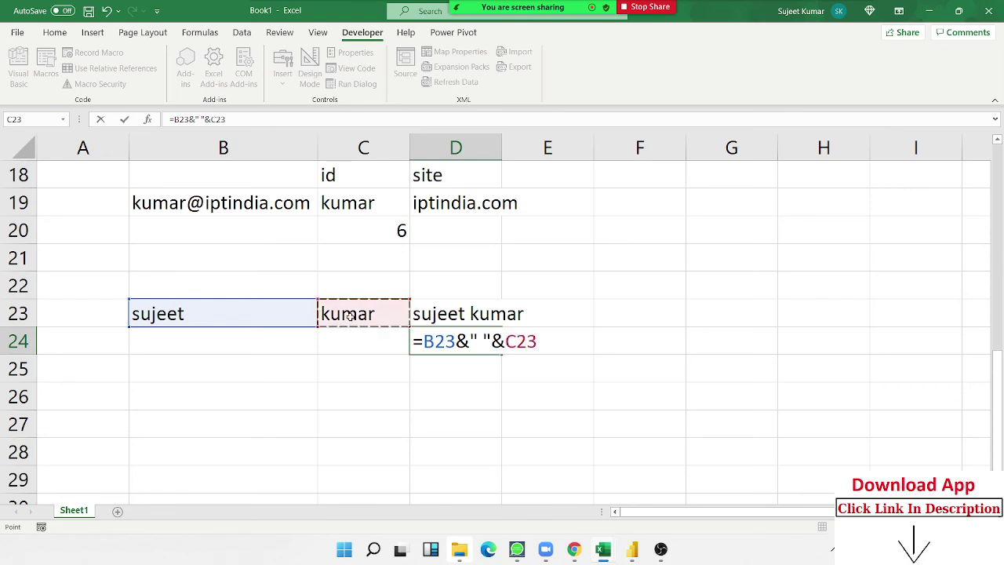
key("Return")
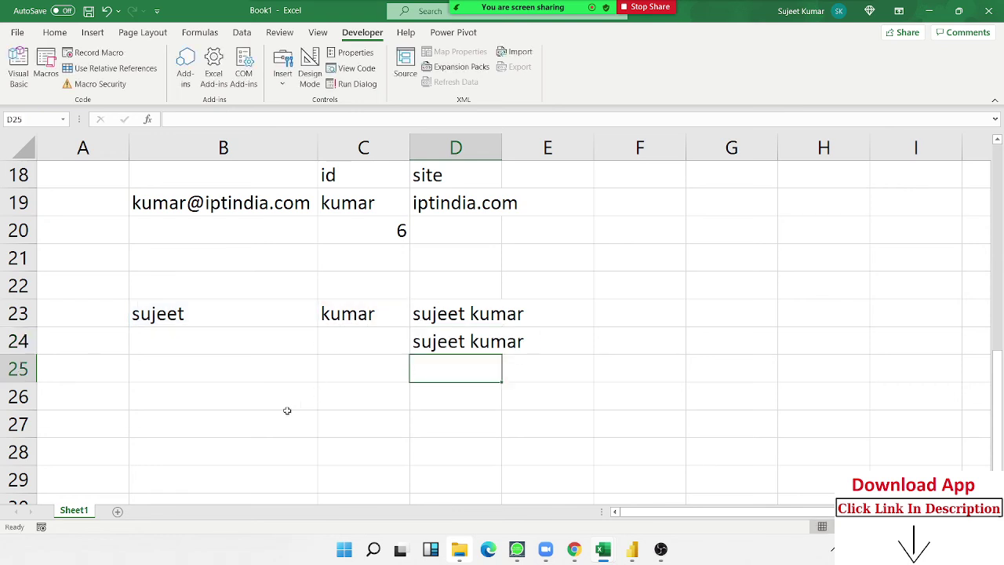
left_click(287, 411)
Enter 1/1 in B26 and the current date 03-09-2021 in C26
scroll(288, 406, "down", 1)
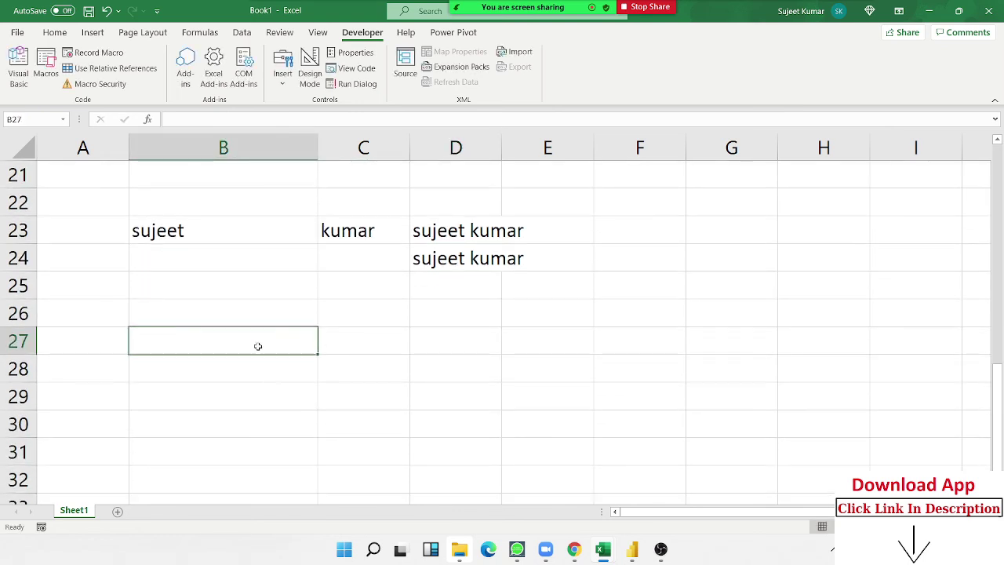
left_click(251, 322)
type("1/1")
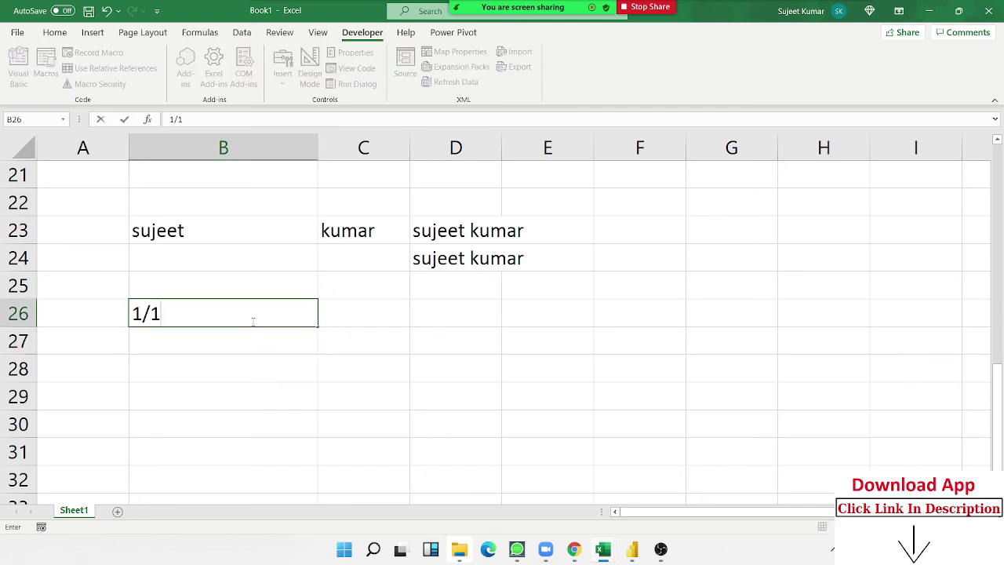
key("Tab")
key("ctrl+semicolon")
key("Return")
key("Up")
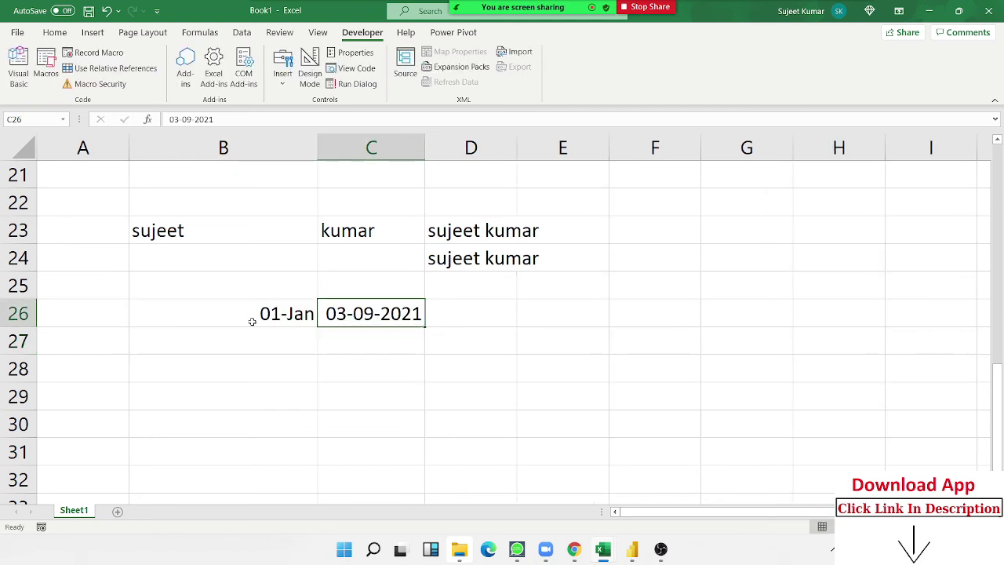
key("Tab")
Enter ="from "&B26&" To "&C26 in D26, which shows the dates as serial numbers
type("=\"")
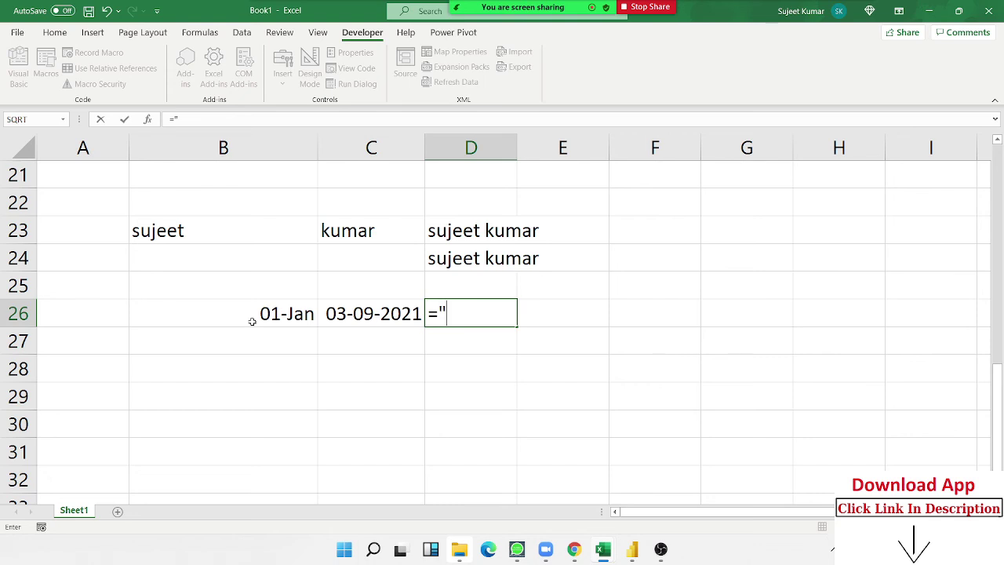
type("form")
key("BackSpace")
key("BackSpace")
key("BackSpace")
type("r")
type("om \"")
key("BackSpace")
type("\"")
type("&")
left_click(234, 307)
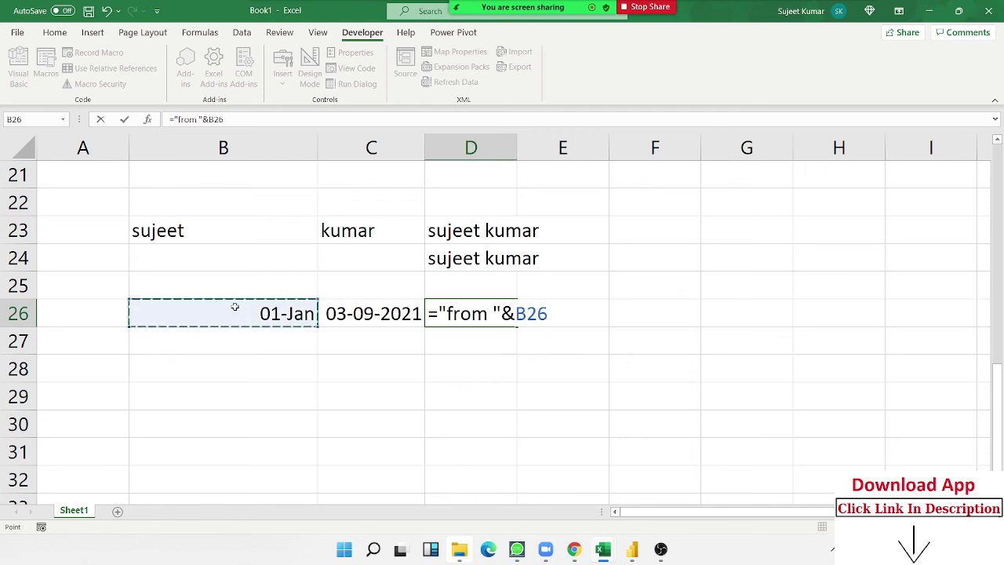
type("&\" ")
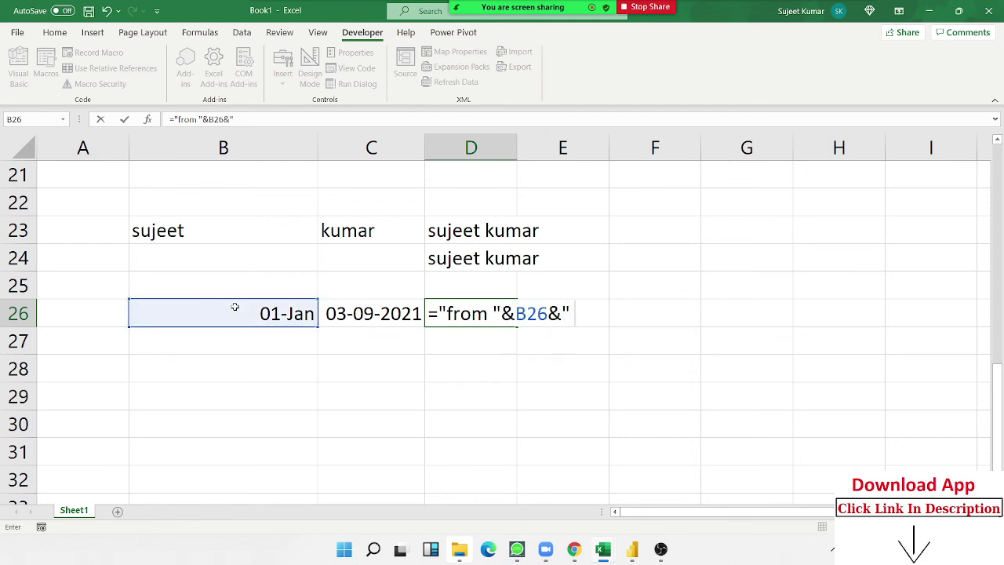
type("T")
type("o")
type(" \"&")
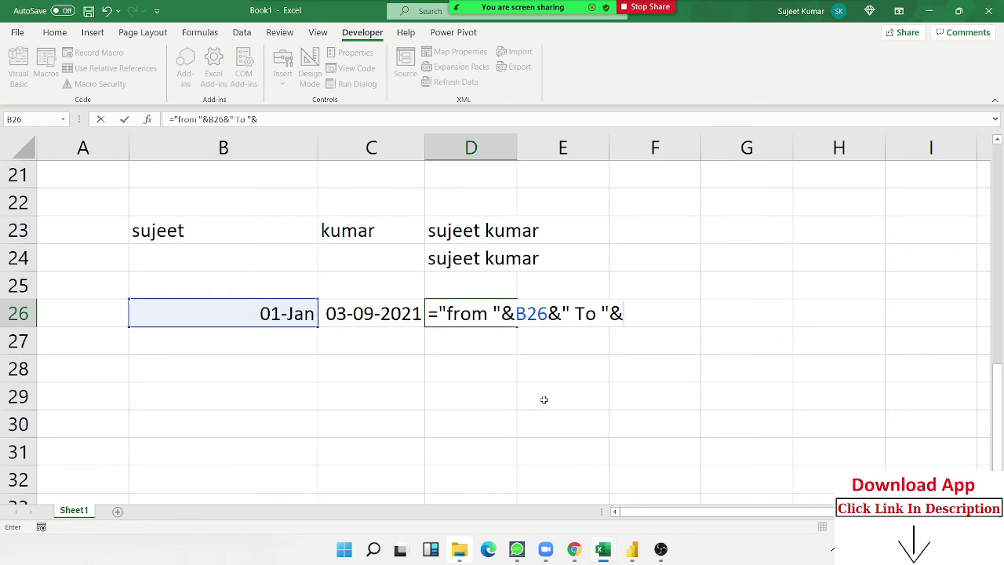
left_click(378, 318)
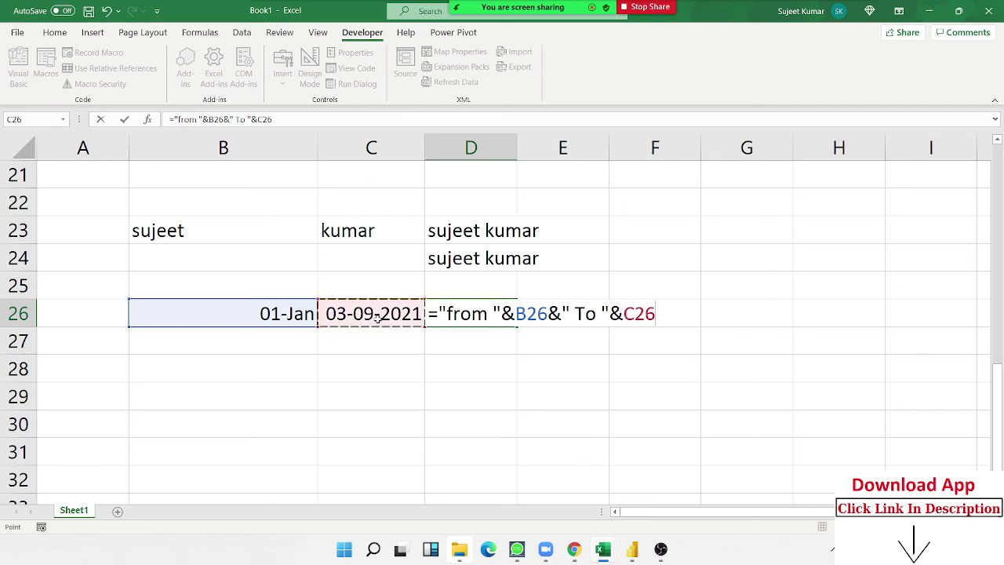
key("Return")
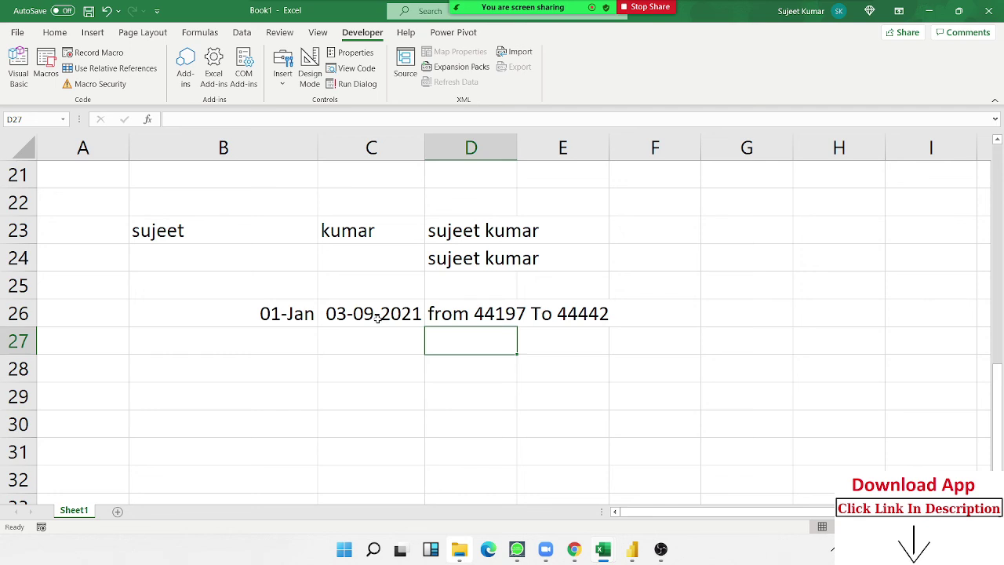
key("Up")
Wrap B26 in TEXT(B26,"DD-MM-YY") in D26's formula so it reads from 01-01-21
key("F2")
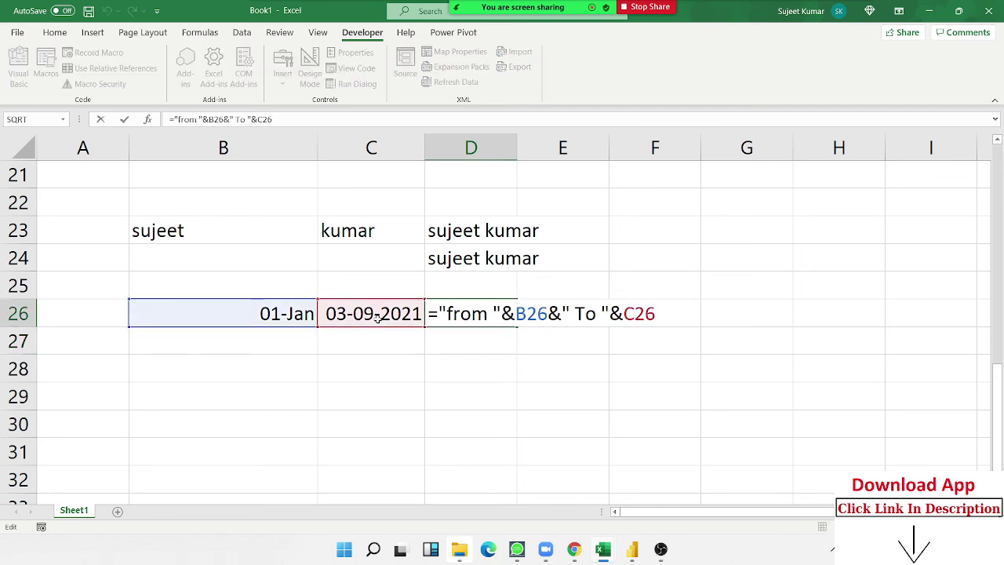
left_click(516, 313)
type("t")
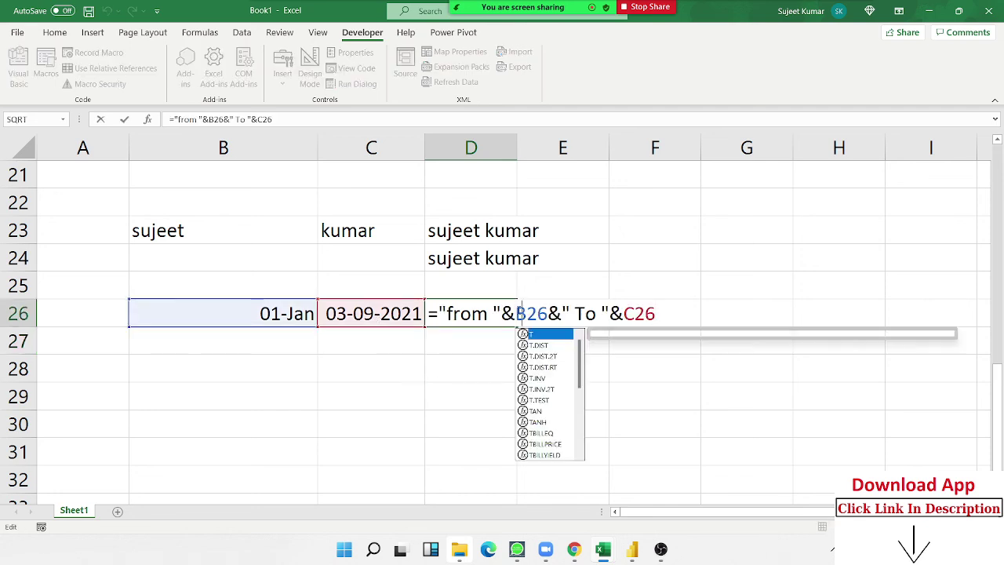
type("ex")
key("Tab")
key("Right")
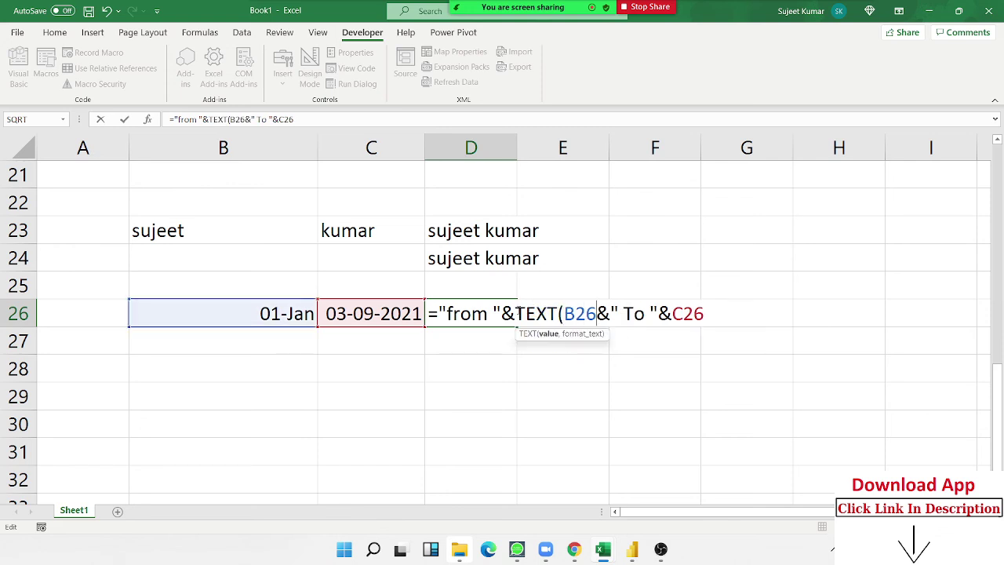
type(",\"DD")
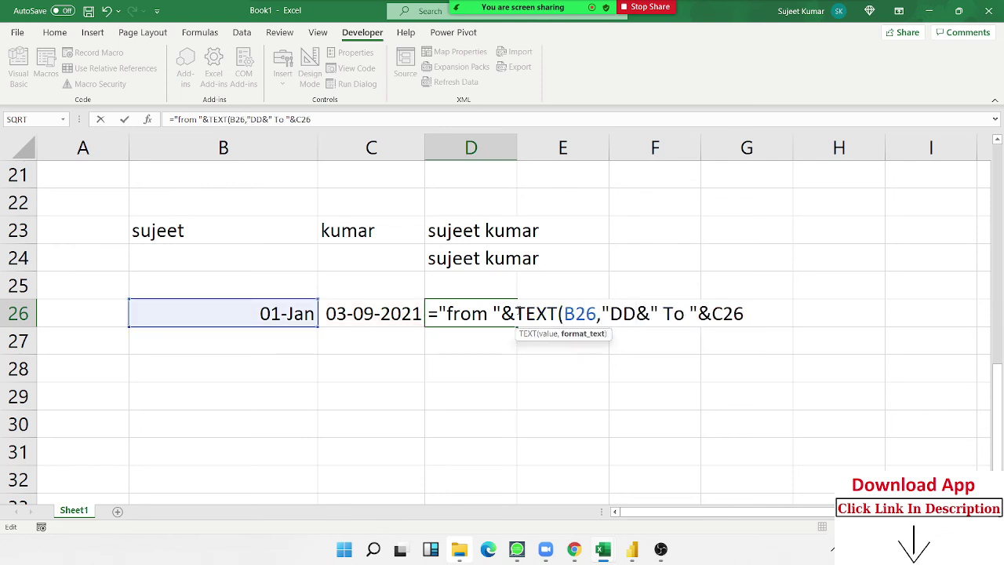
type("-MM")
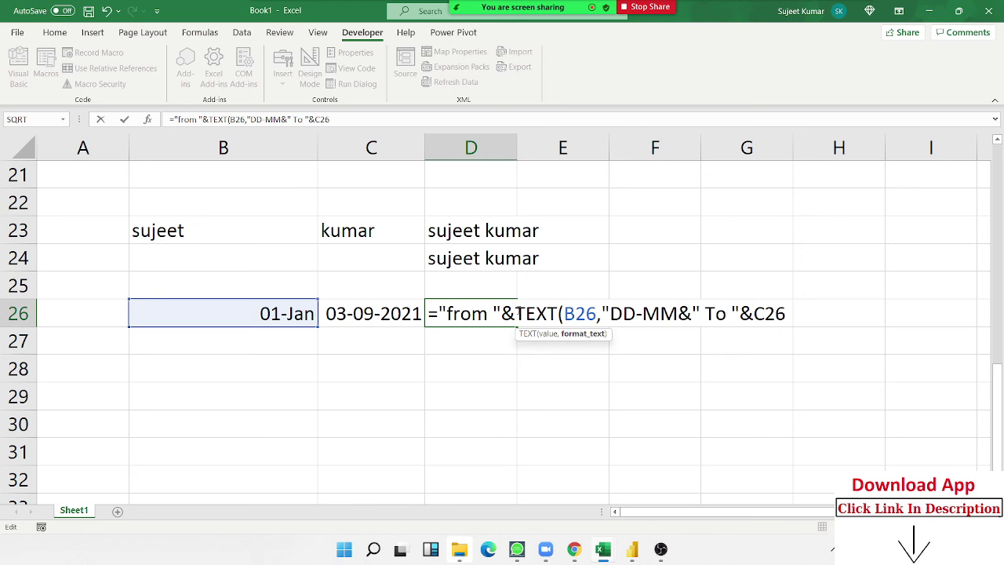
type("-Y")
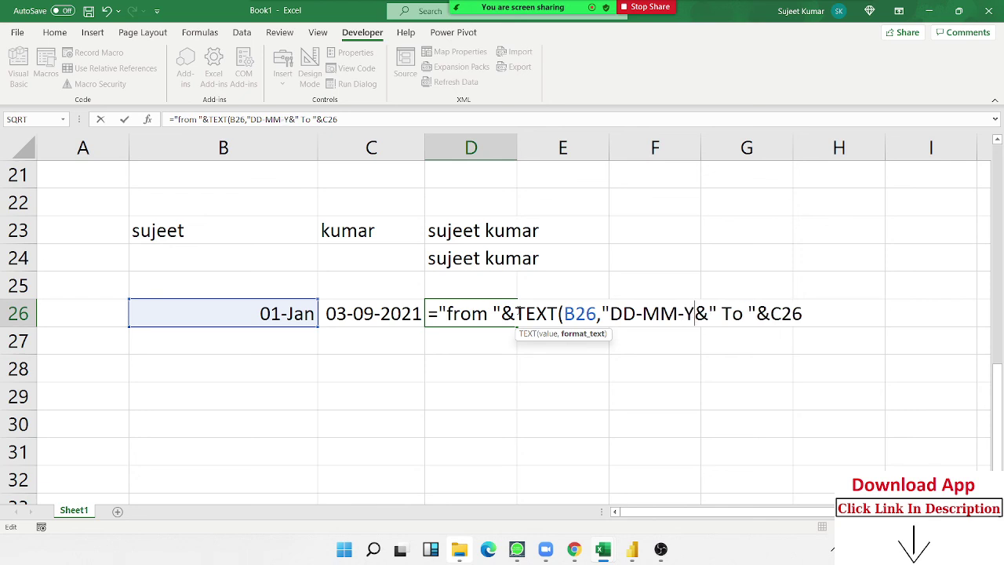
type("Y\")")
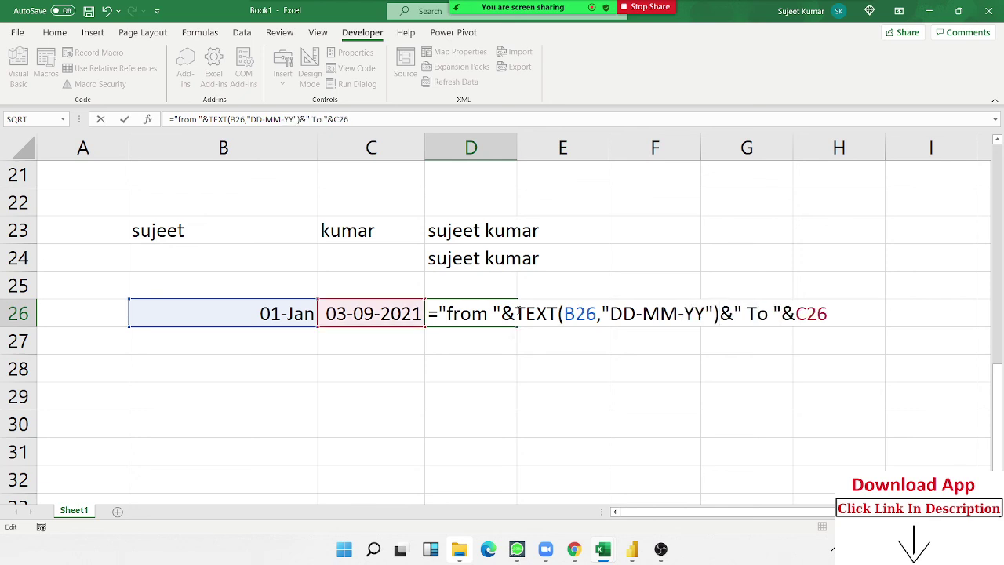
key("Return")
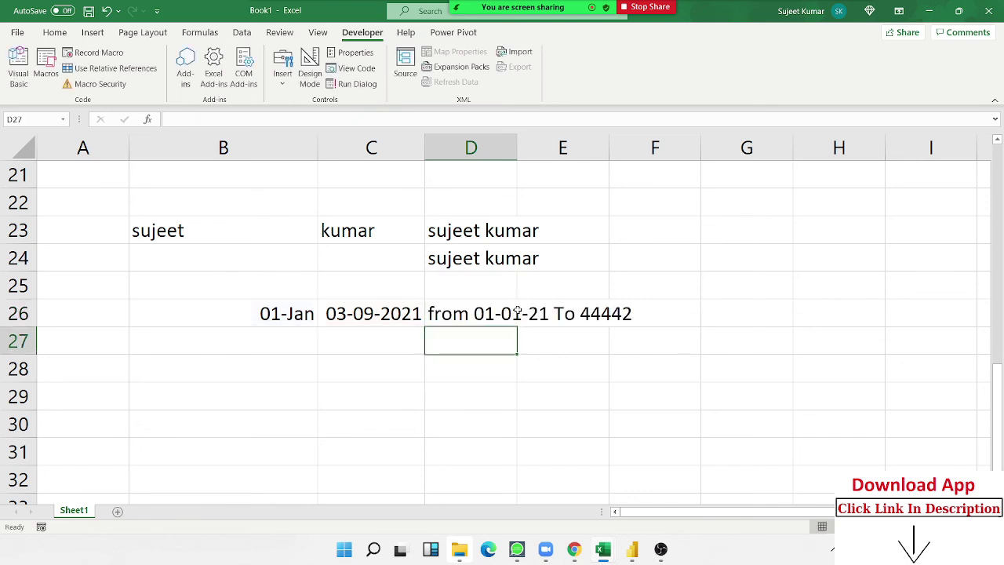
left_click(517, 313)
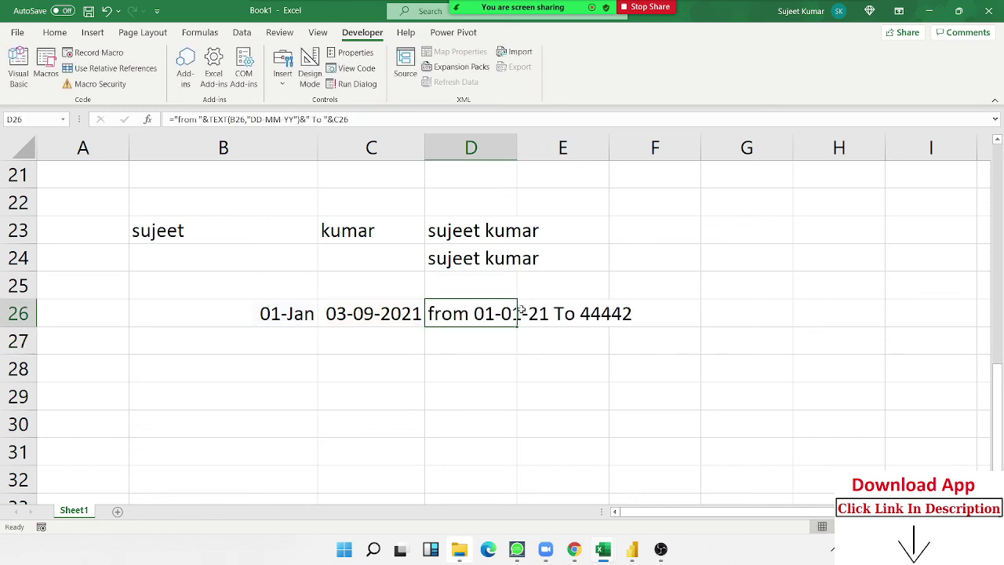
left_click(211, 368)
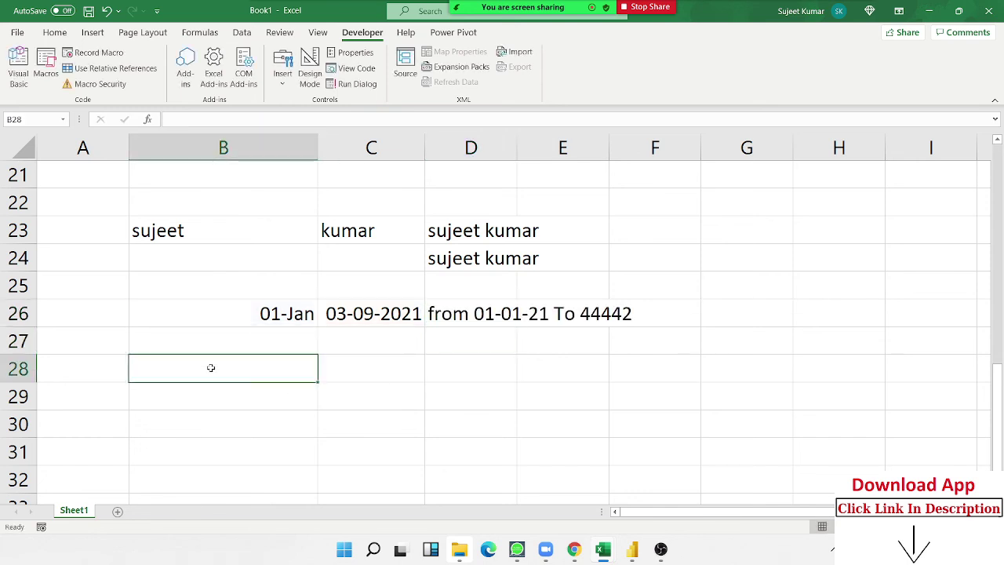
Type Puja in B28 and fill down to B38 with the names Mohan to Dev
type("Puja")
left_click(260, 430)
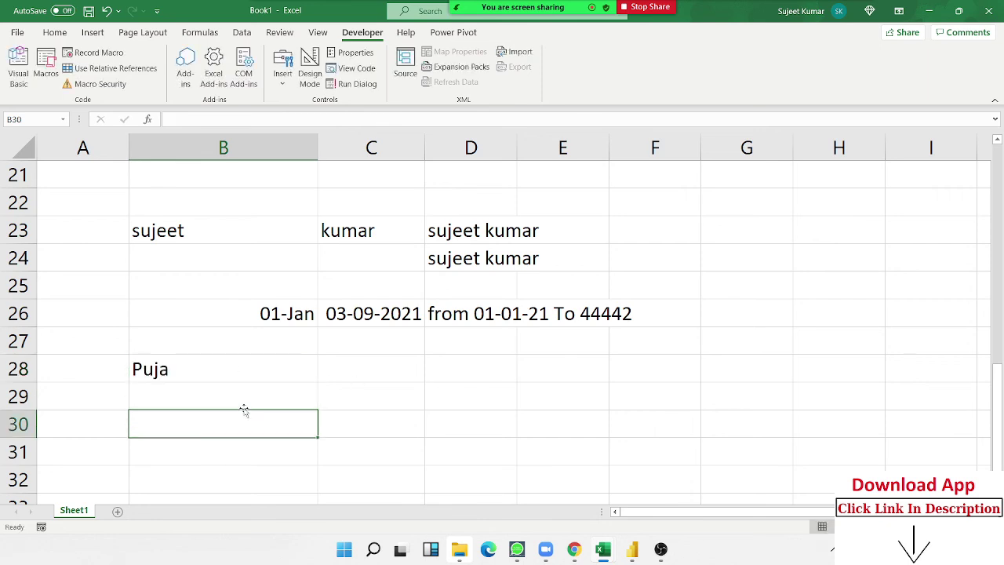
left_click(239, 372)
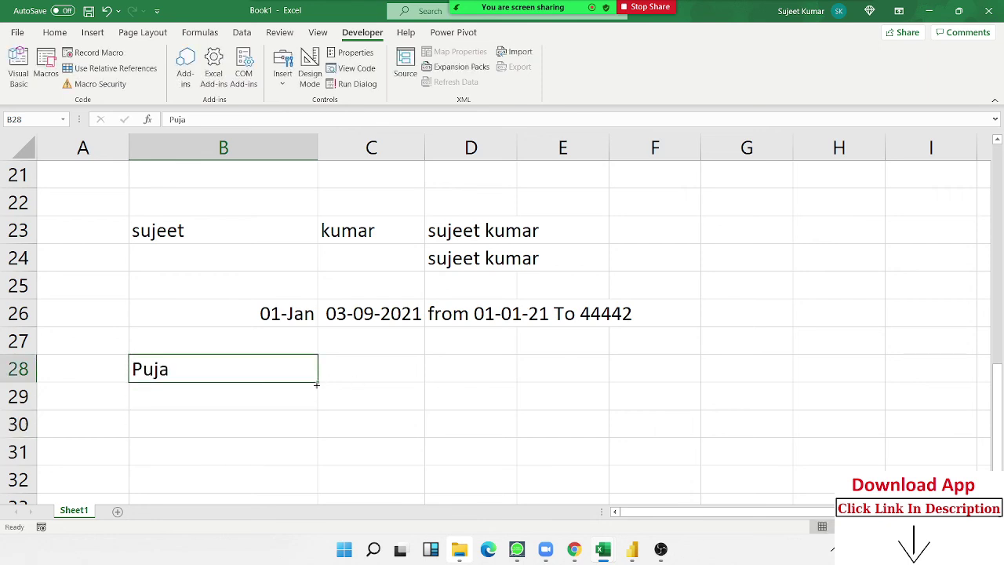
left_click_drag(316, 383, 316, 512)
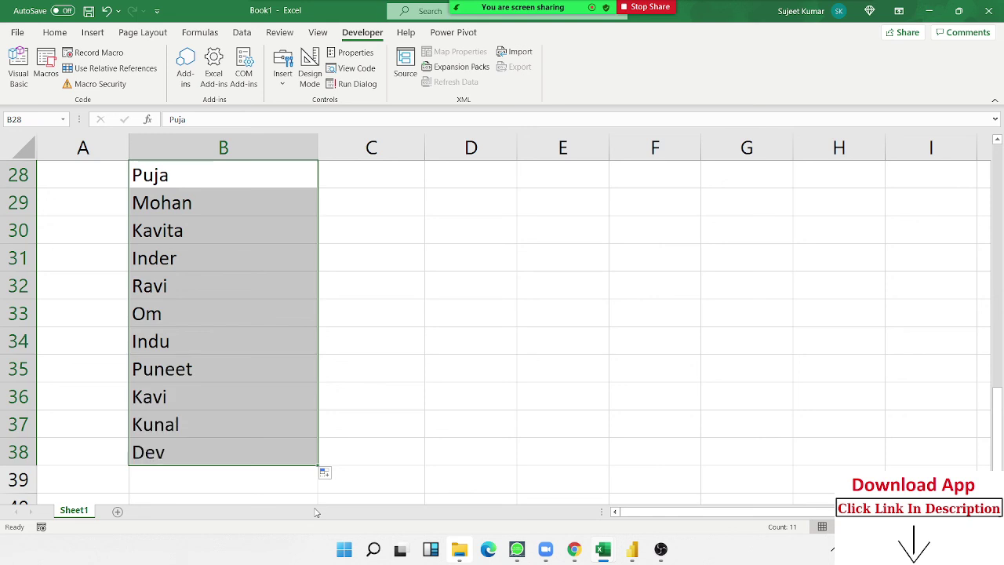
scroll(354, 421, "up", 1)
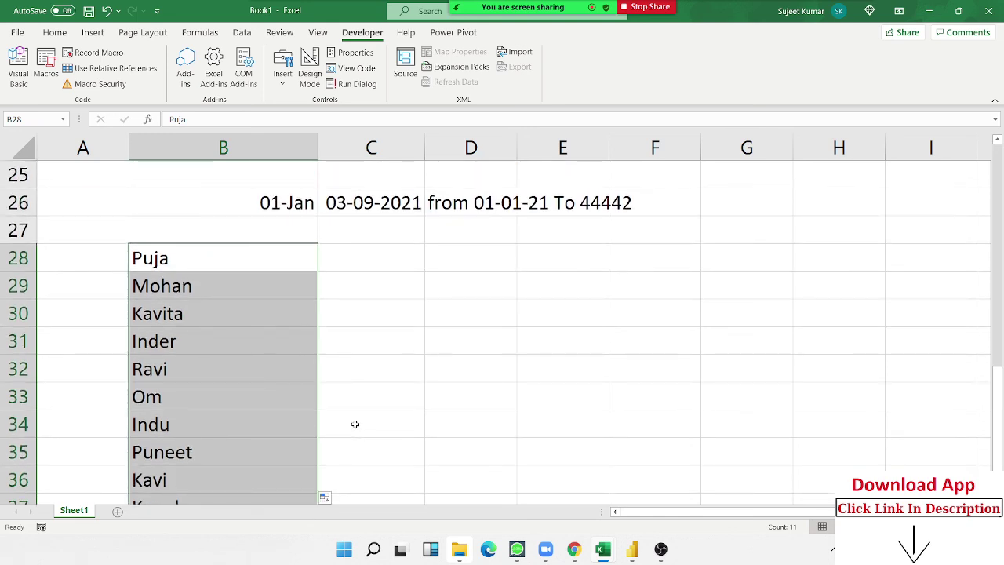
Enter =CONCAT(B28:B38) in C28 to join the eleven names without spaces
left_click(375, 268)
type("=")
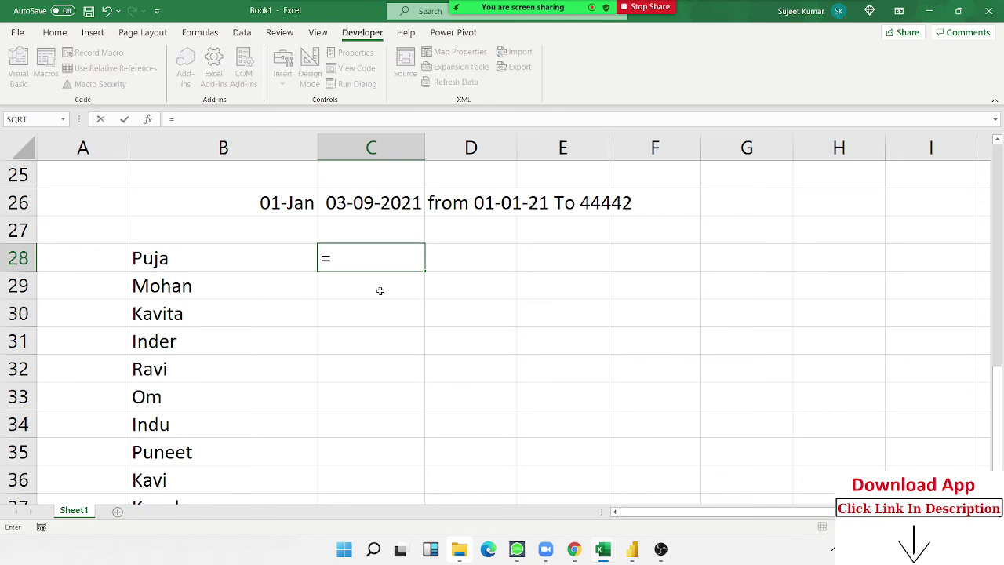
type("co")
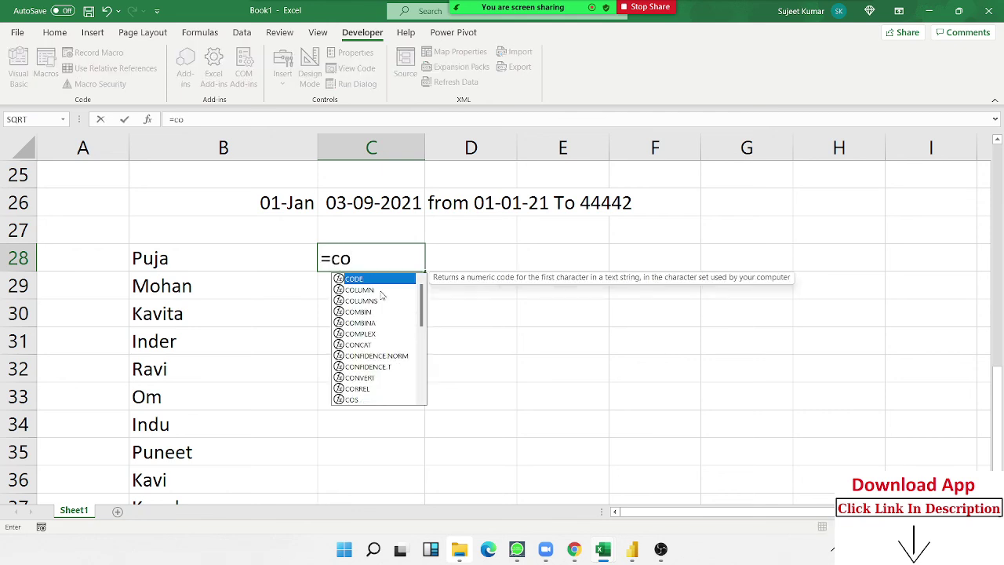
type("n")
key("Tab")
key("Left")
key("ctrl+shift+Down")
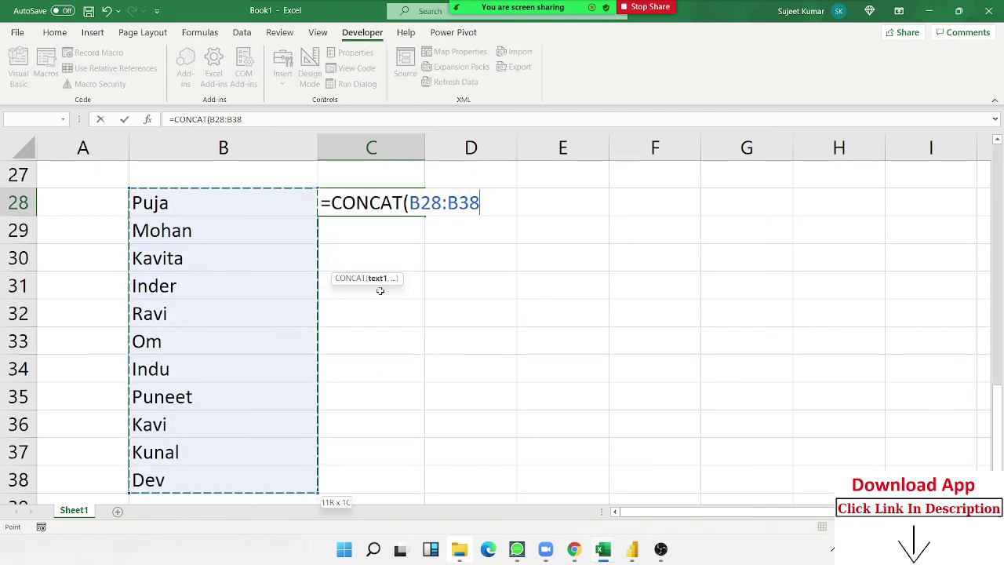
key("Return")
key("Up")
key("Up")
key("Up")
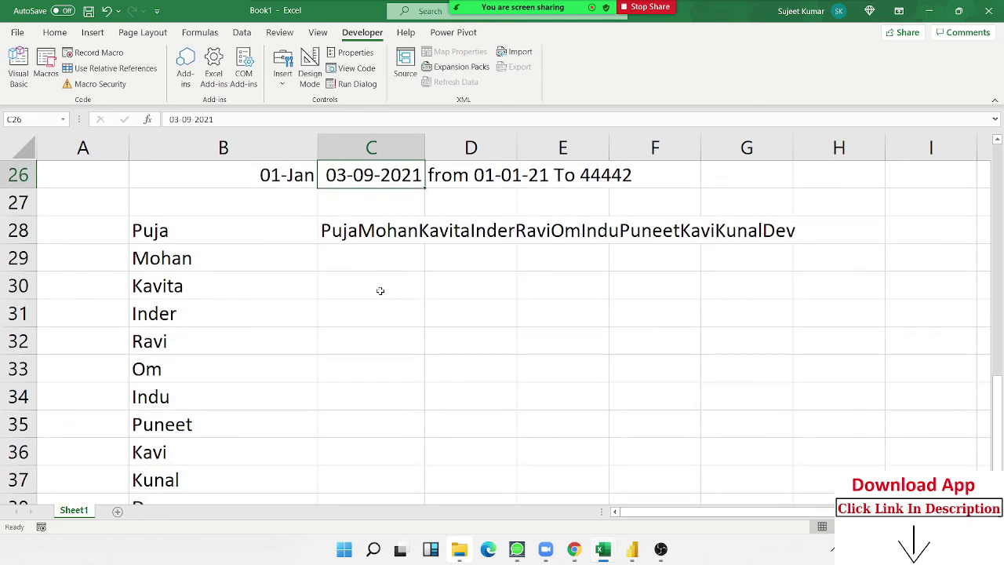
key("Down")
key("Down")
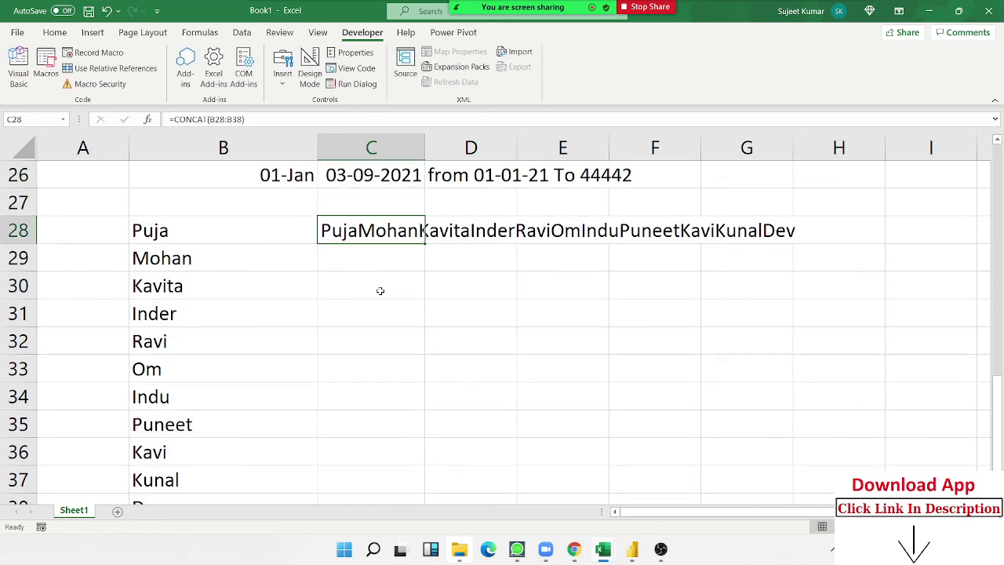
key("Down")
Enter =TEXTJOIN(",",TRUE,B28:B38) in C29 to list the names separated by commas
type("t")
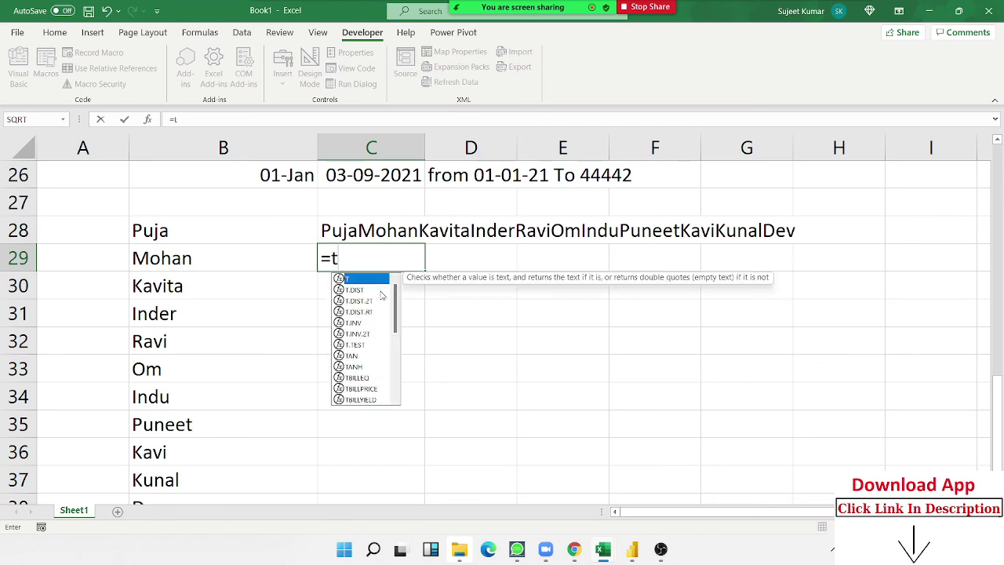
type("e")
double_click(359, 289)
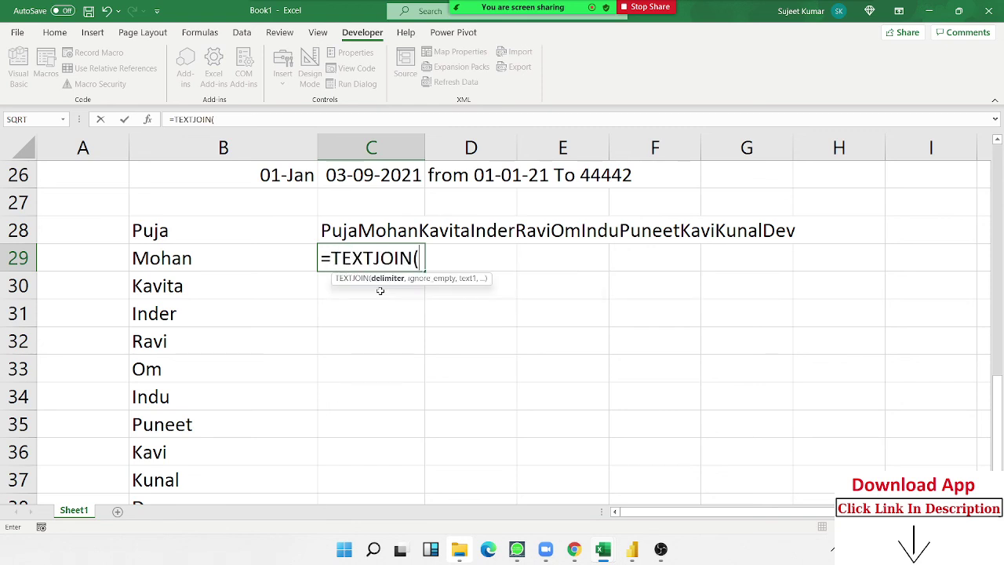
type("\"")
type(",\",")
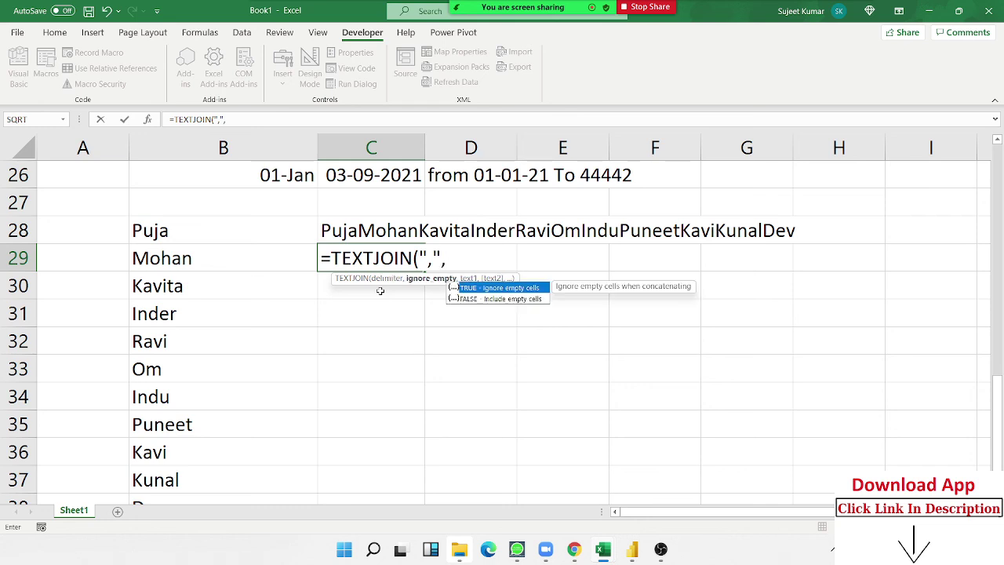
key("Tab")
type(",")
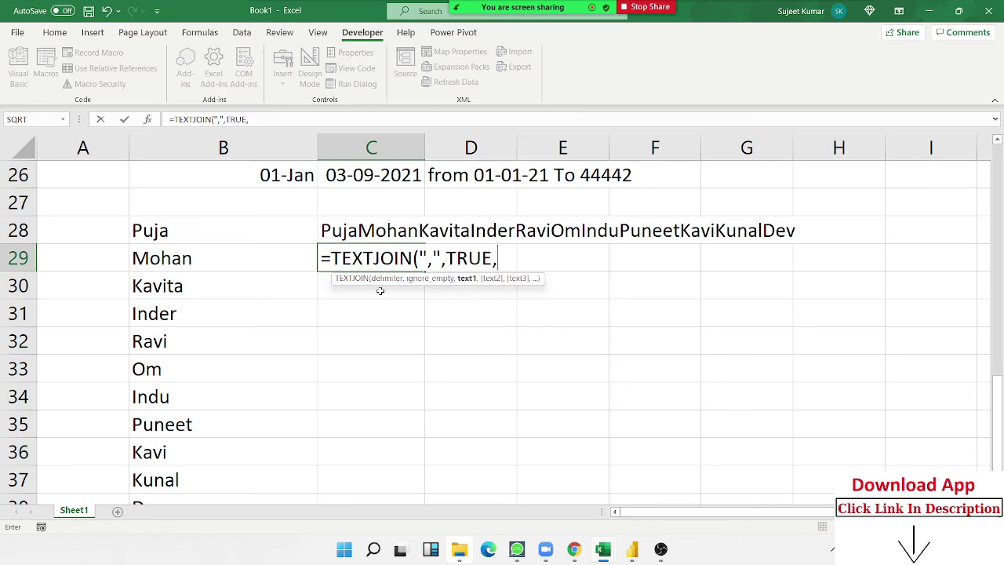
key("Left")
key("Left")
key("Up")
key("Right")
key("ctrl+shift+Down")
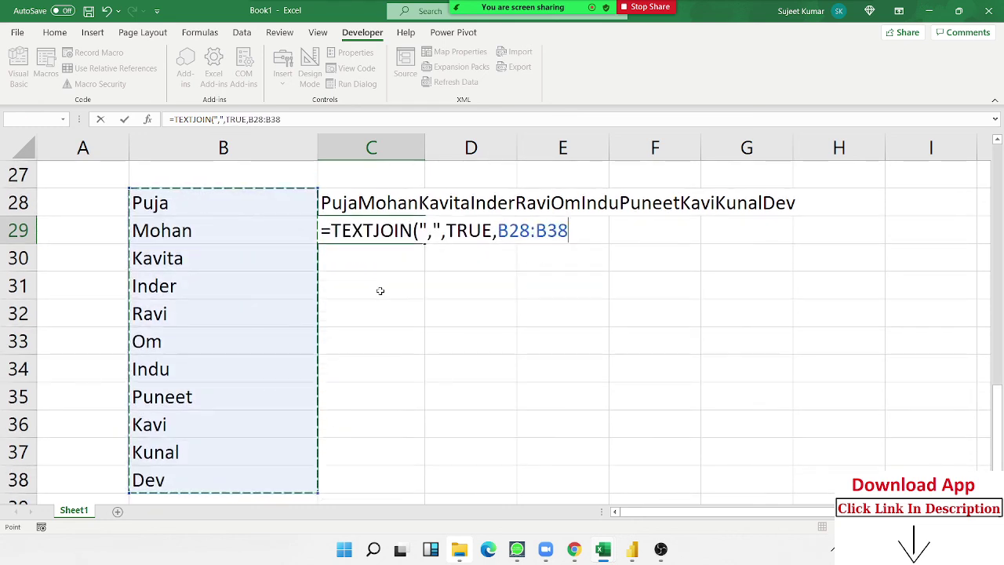
key("Return")
key("Up")
Step through C29's TEXTJOIN arguments: delimiter, ignore_empty and text1
key("F2")
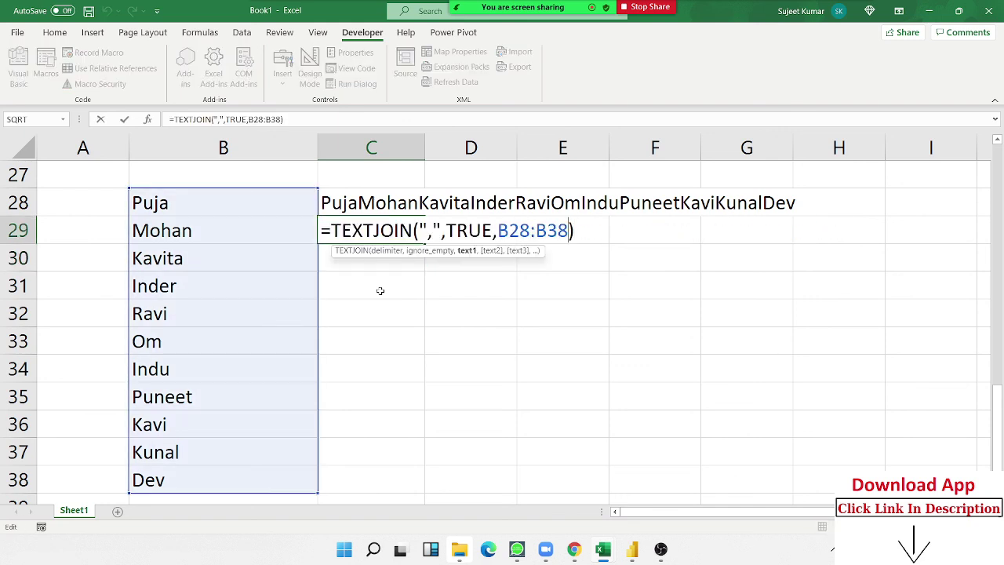
key("Left")
key("Left")
key("Left")
key("Left")
key("Left")
key("Left")
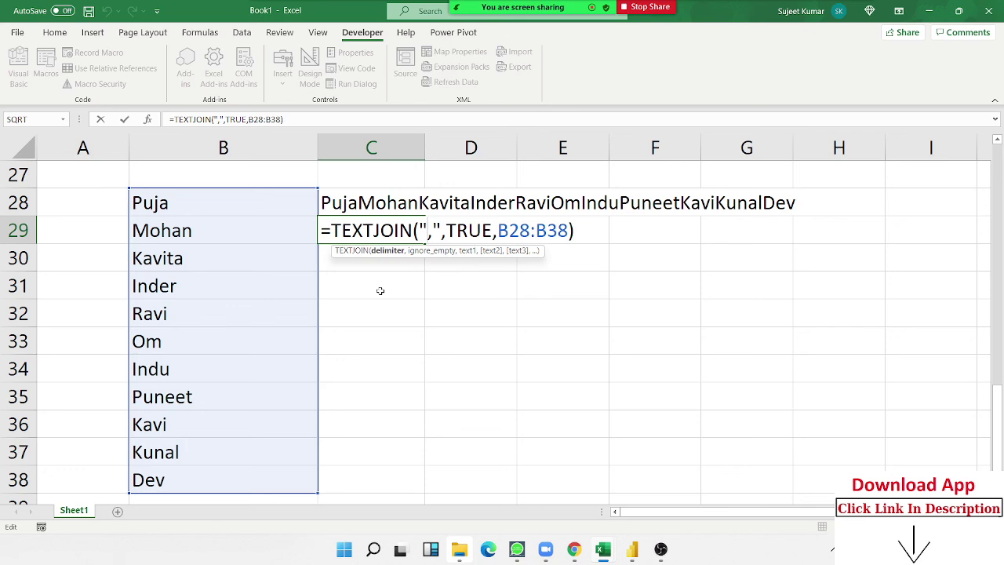
key("Right")
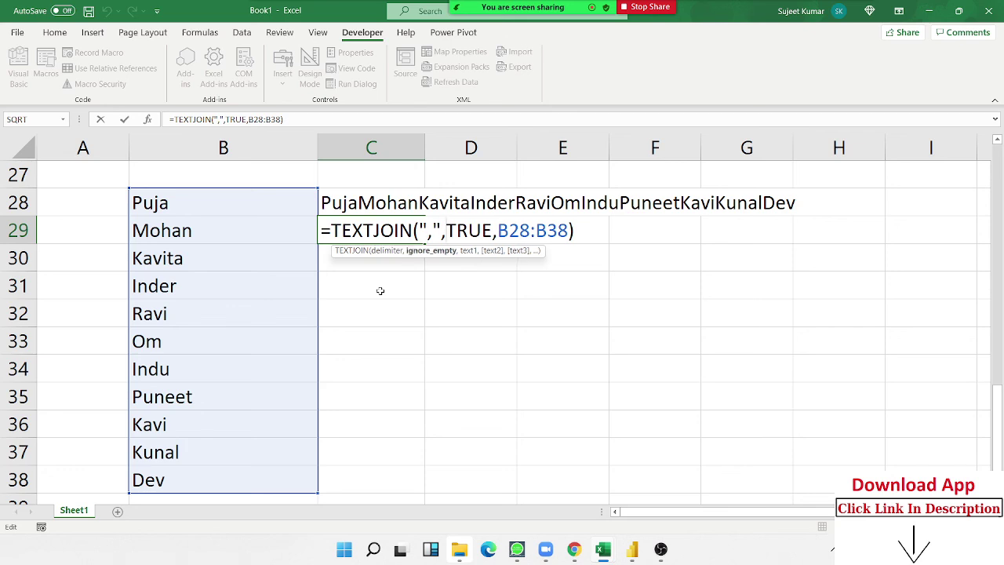
key("Right")
key("Right")
key("Right")
key("Right")
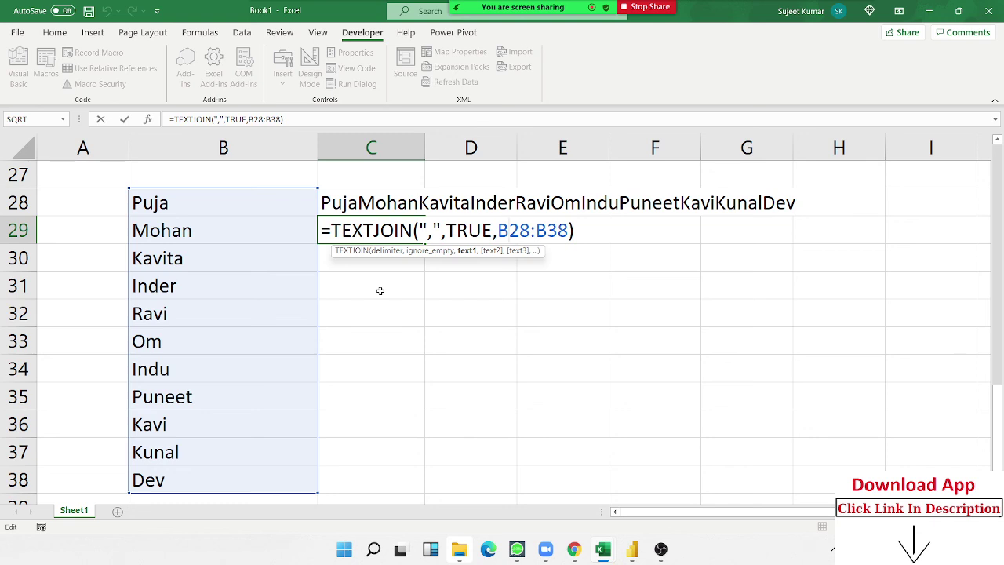
key("Return")
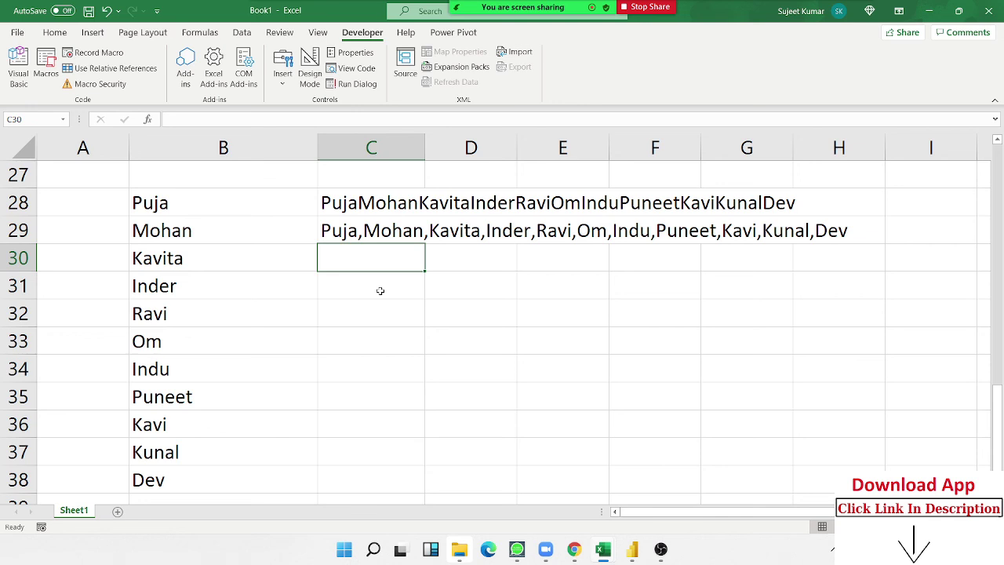
Bring up Zoom's meeting controls and open the More menu offering End
mouse_move(572, 12)
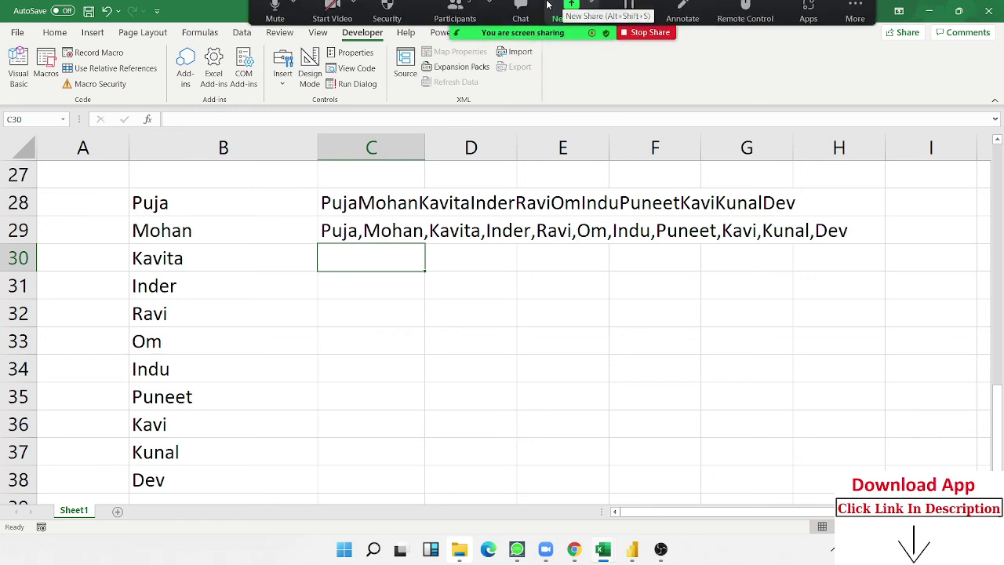
left_click(856, 22)
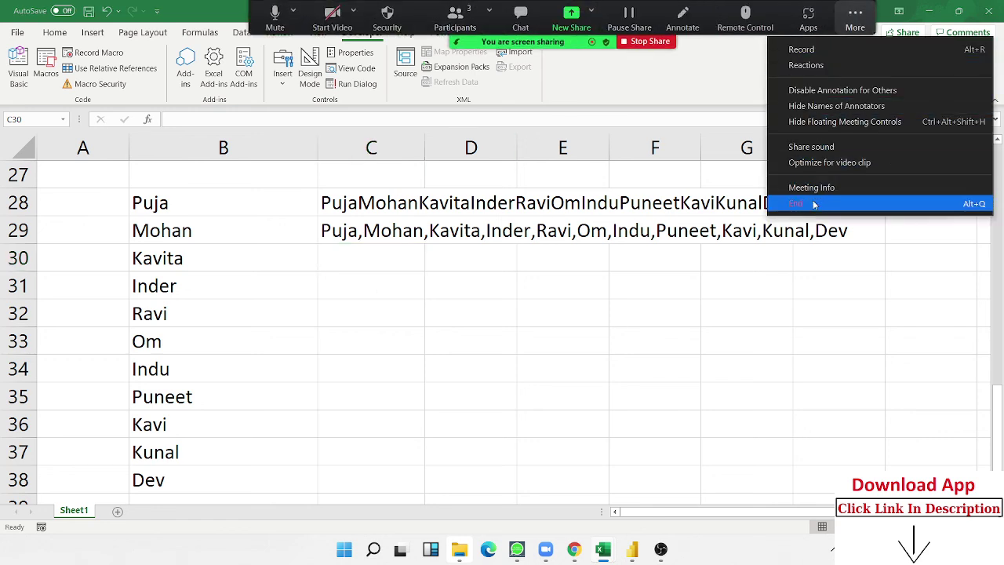